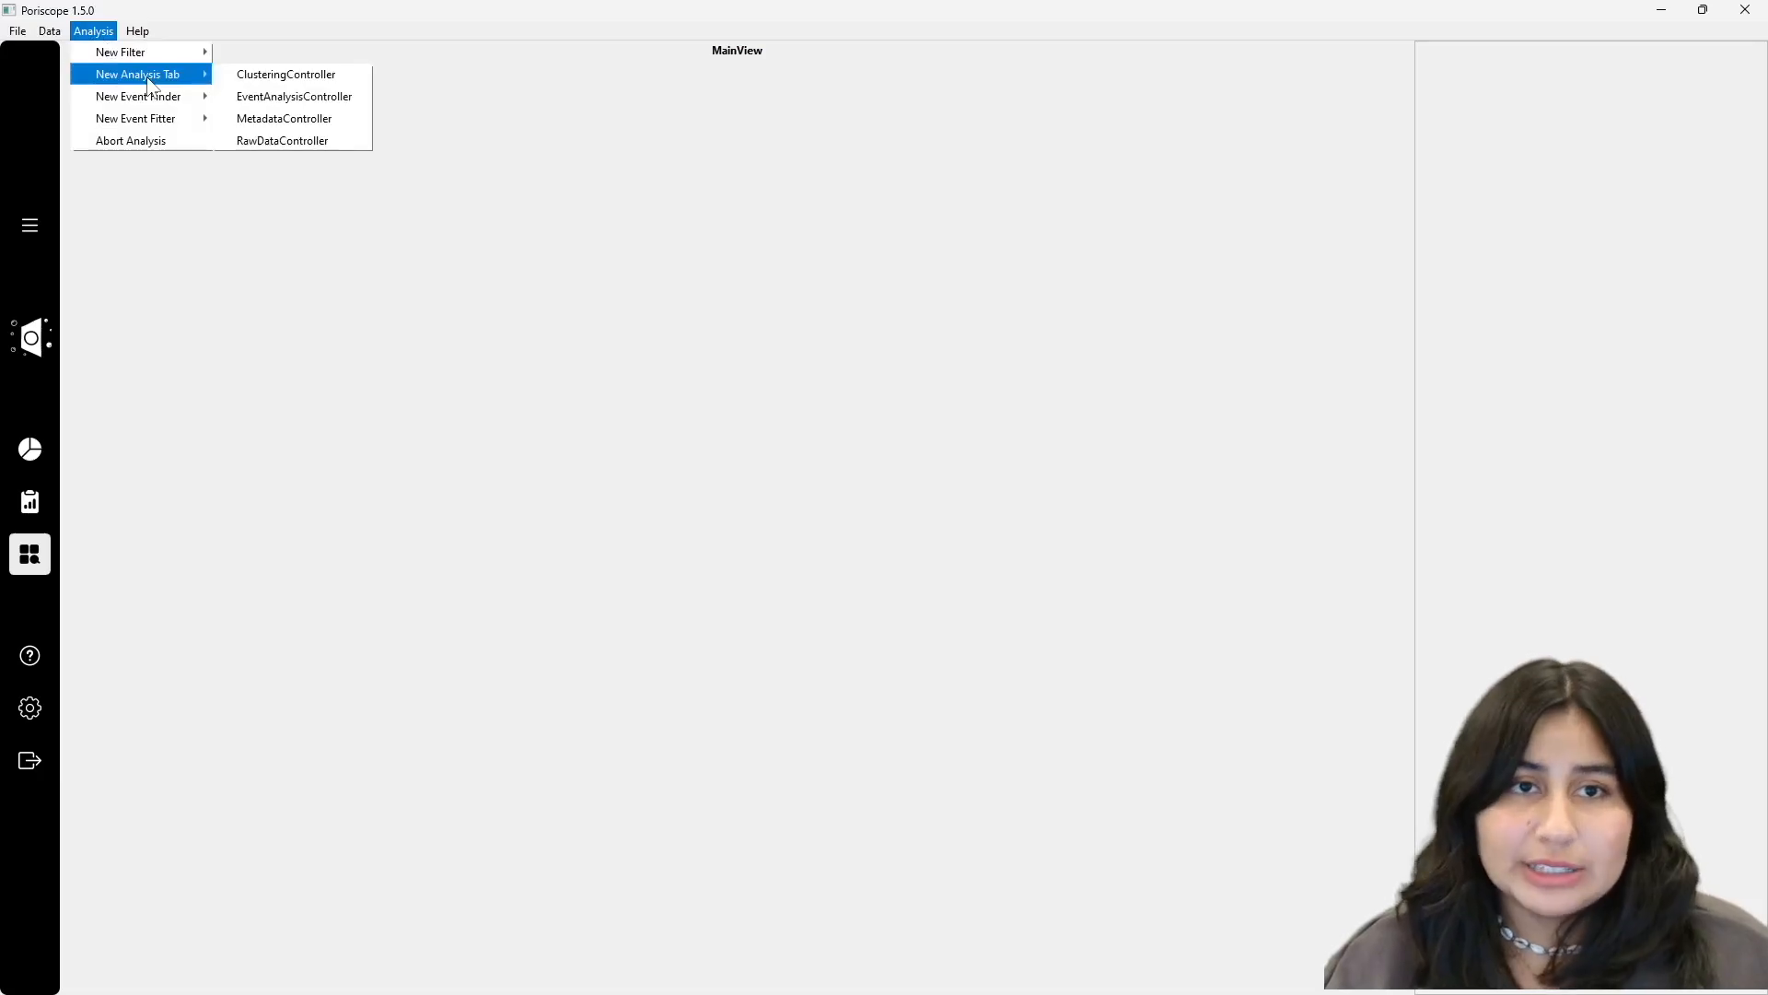
# Create a ClusteringController analysis tab and a RawDataController tab, ending on the clustering view.
pyautogui.click(319, 77)
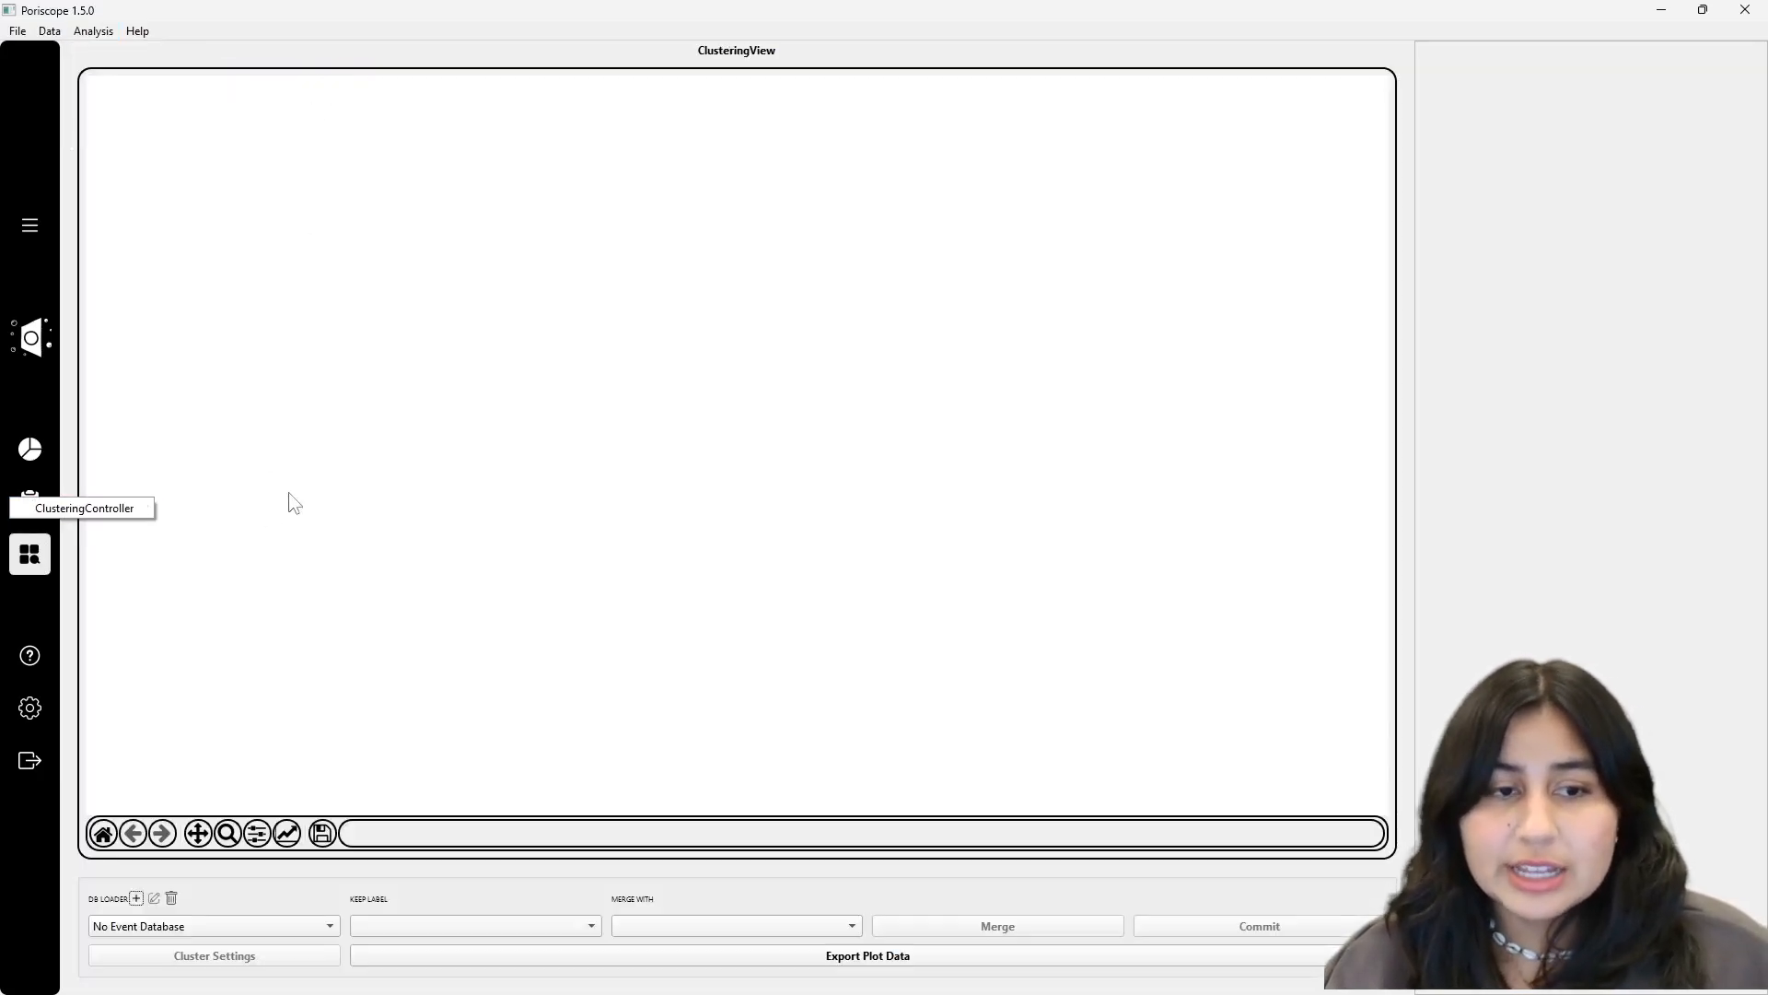
pyautogui.click(30, 449)
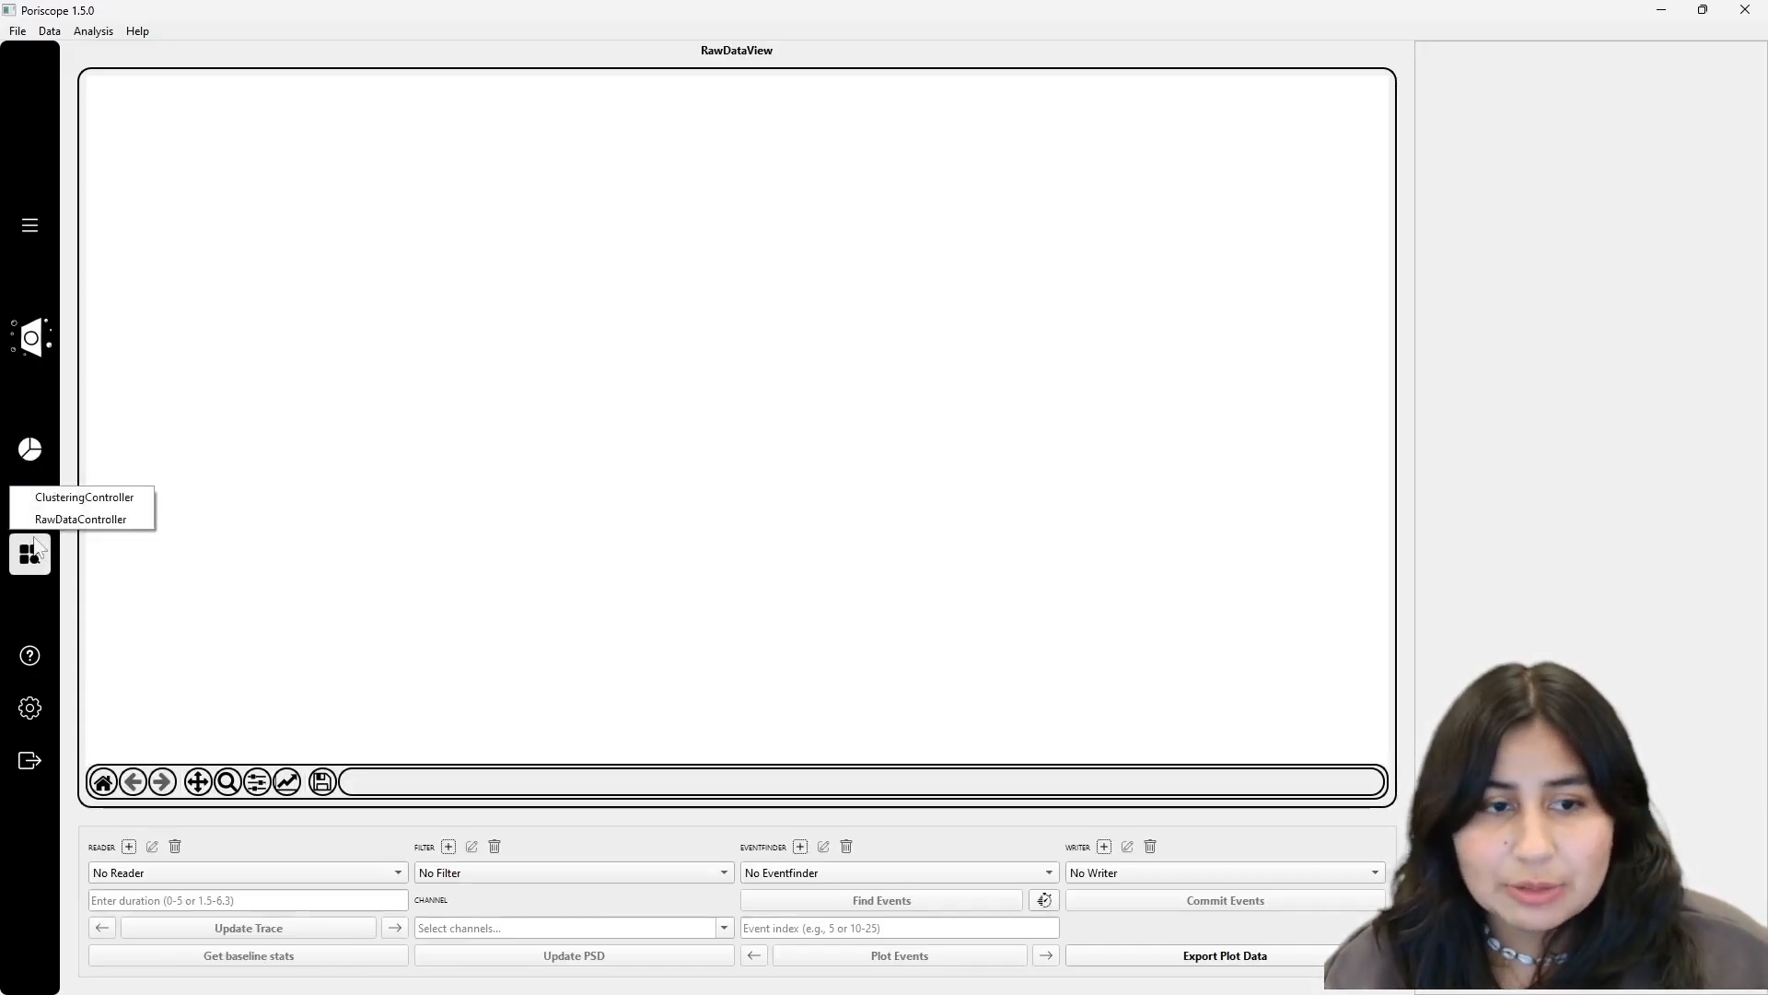
pyautogui.moveTo(38, 552)
pyautogui.click(28, 502)
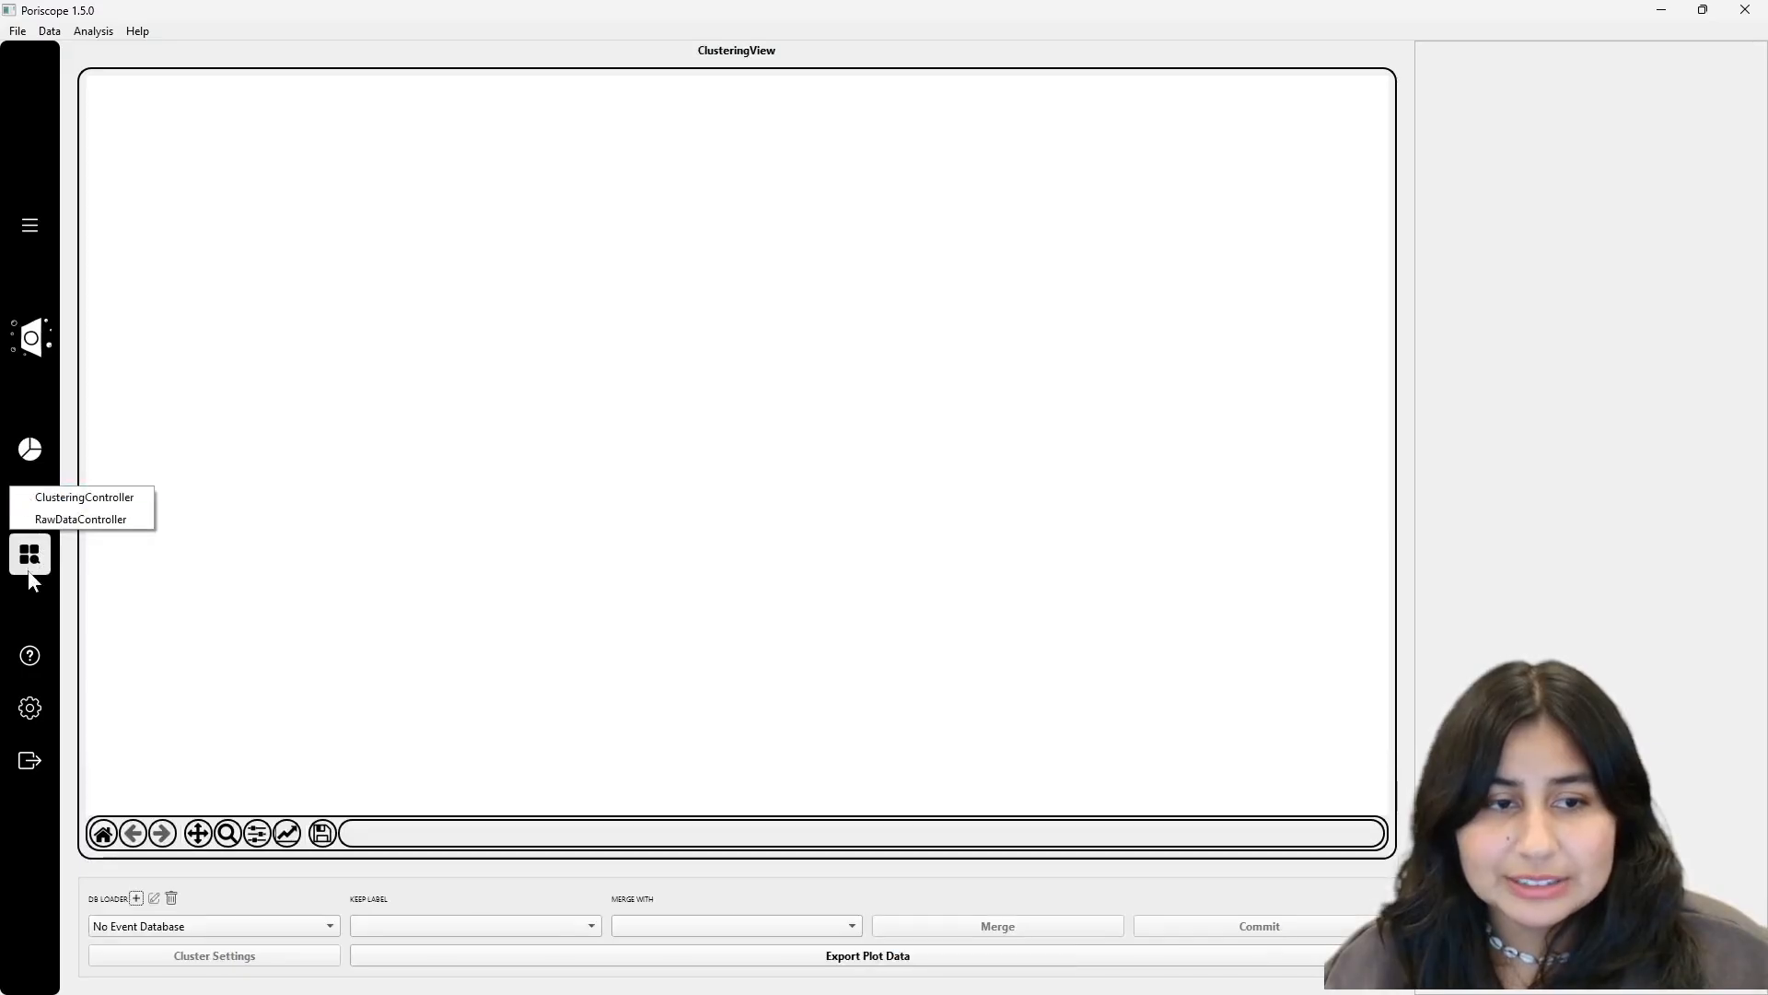
# Create an EventAnalysisController tab and switch back to the ClusteringController view.
pyautogui.click(35, 505)
pyautogui.moveTo(36, 565)
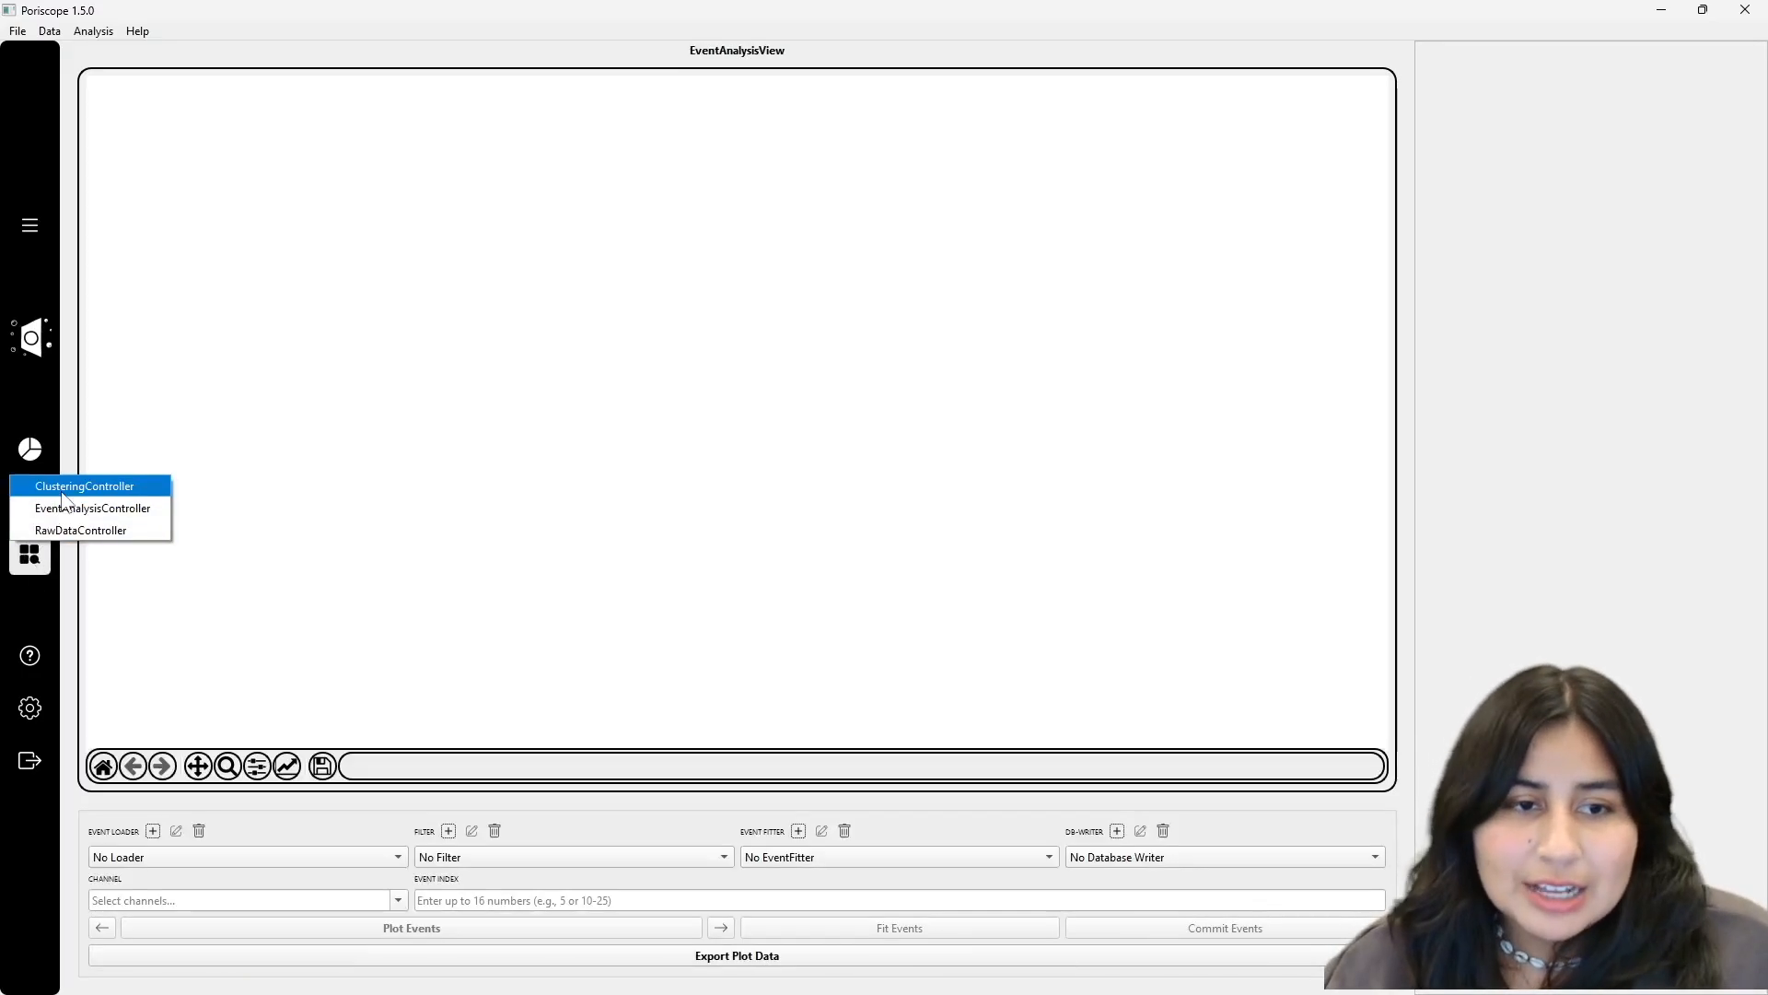
pyautogui.click(84, 486)
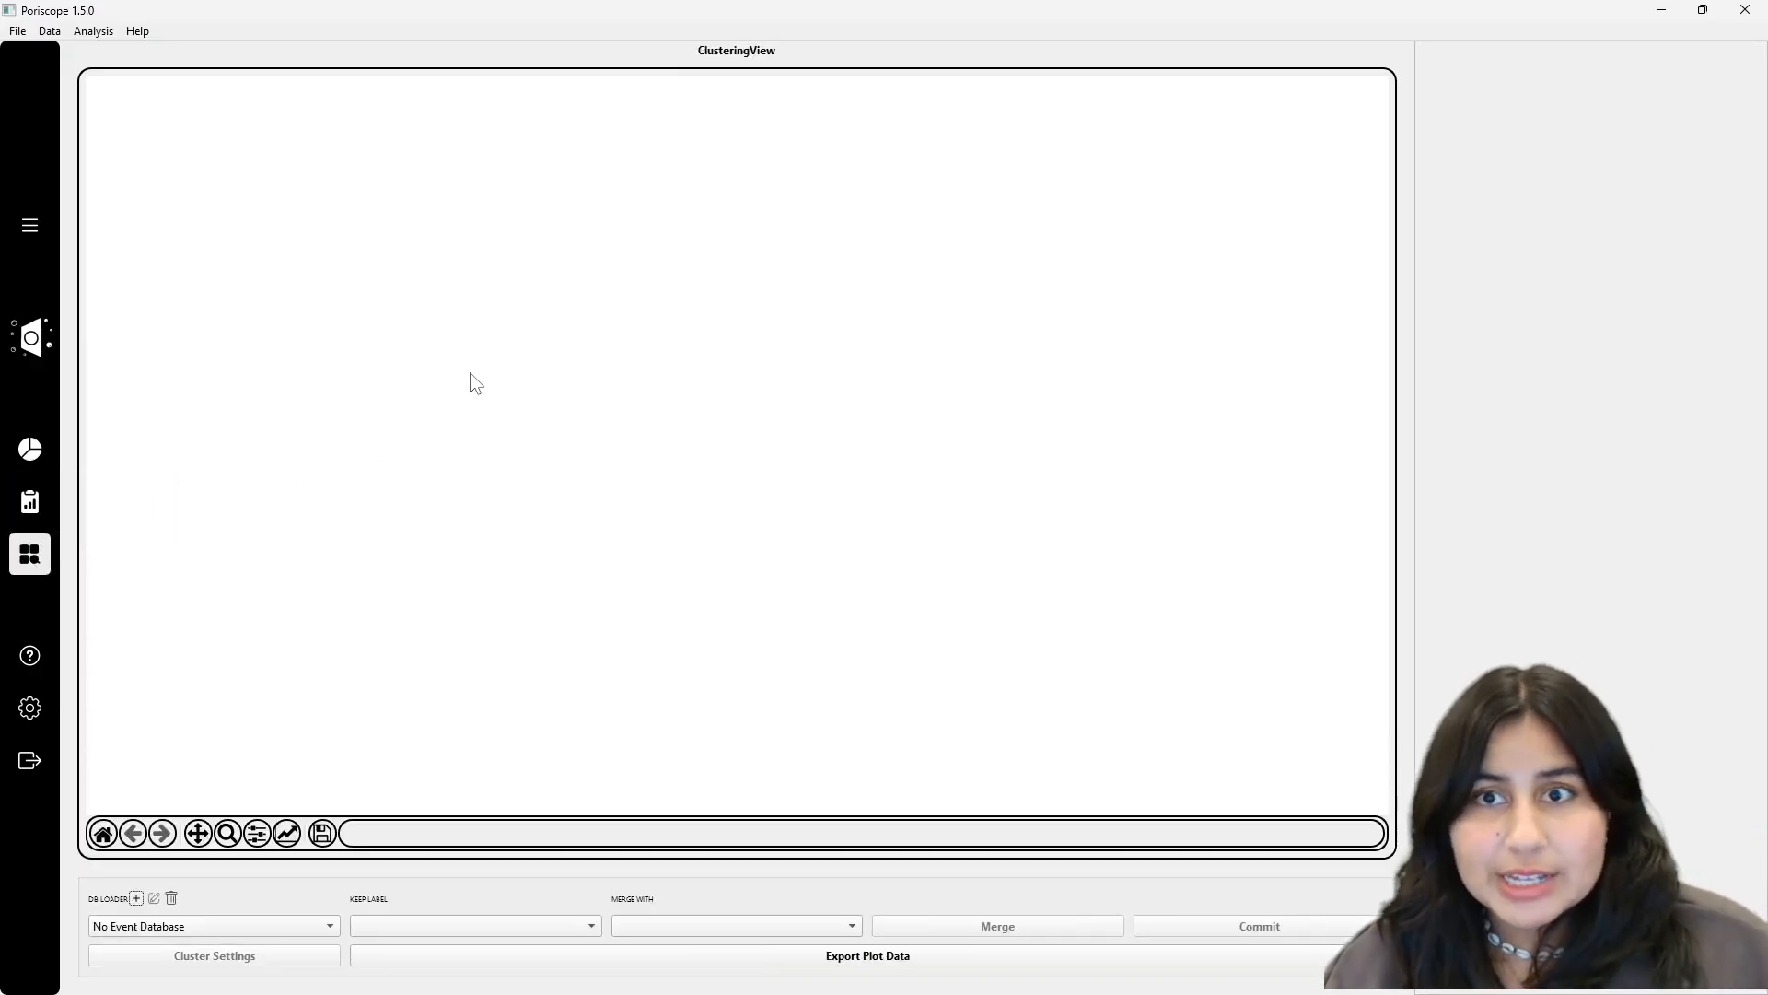
pyautogui.click(92, 35)
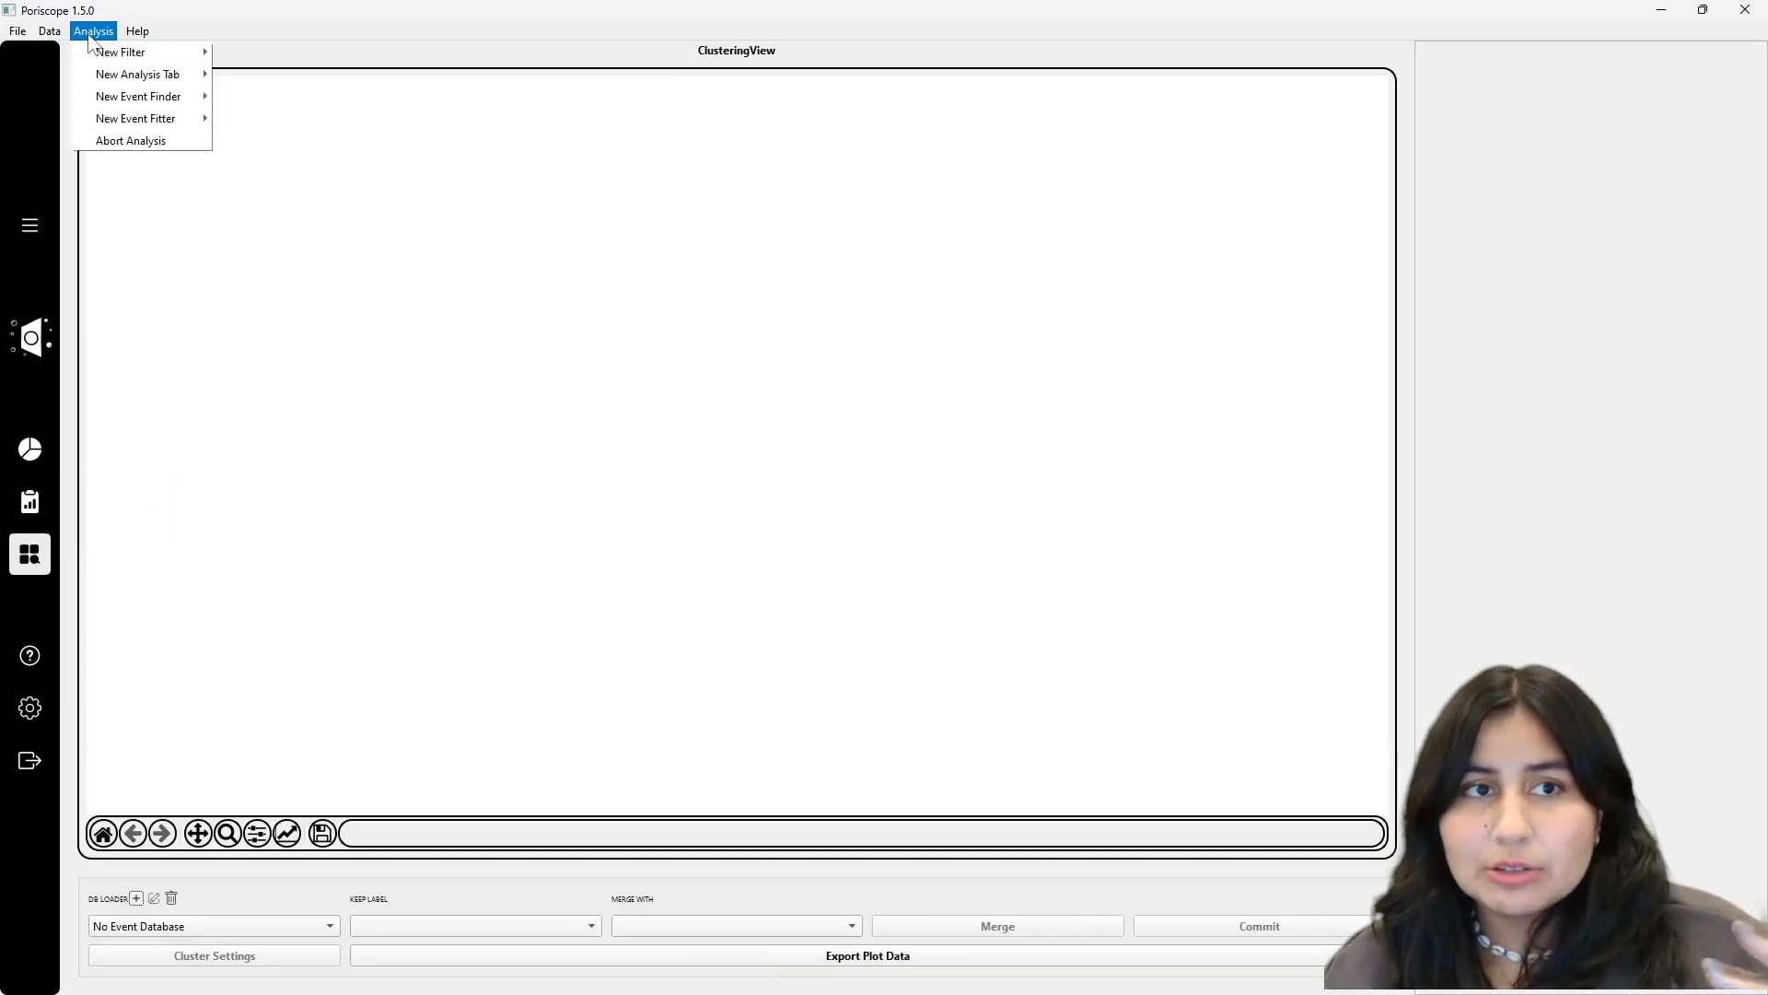
pyautogui.moveTo(138, 74)
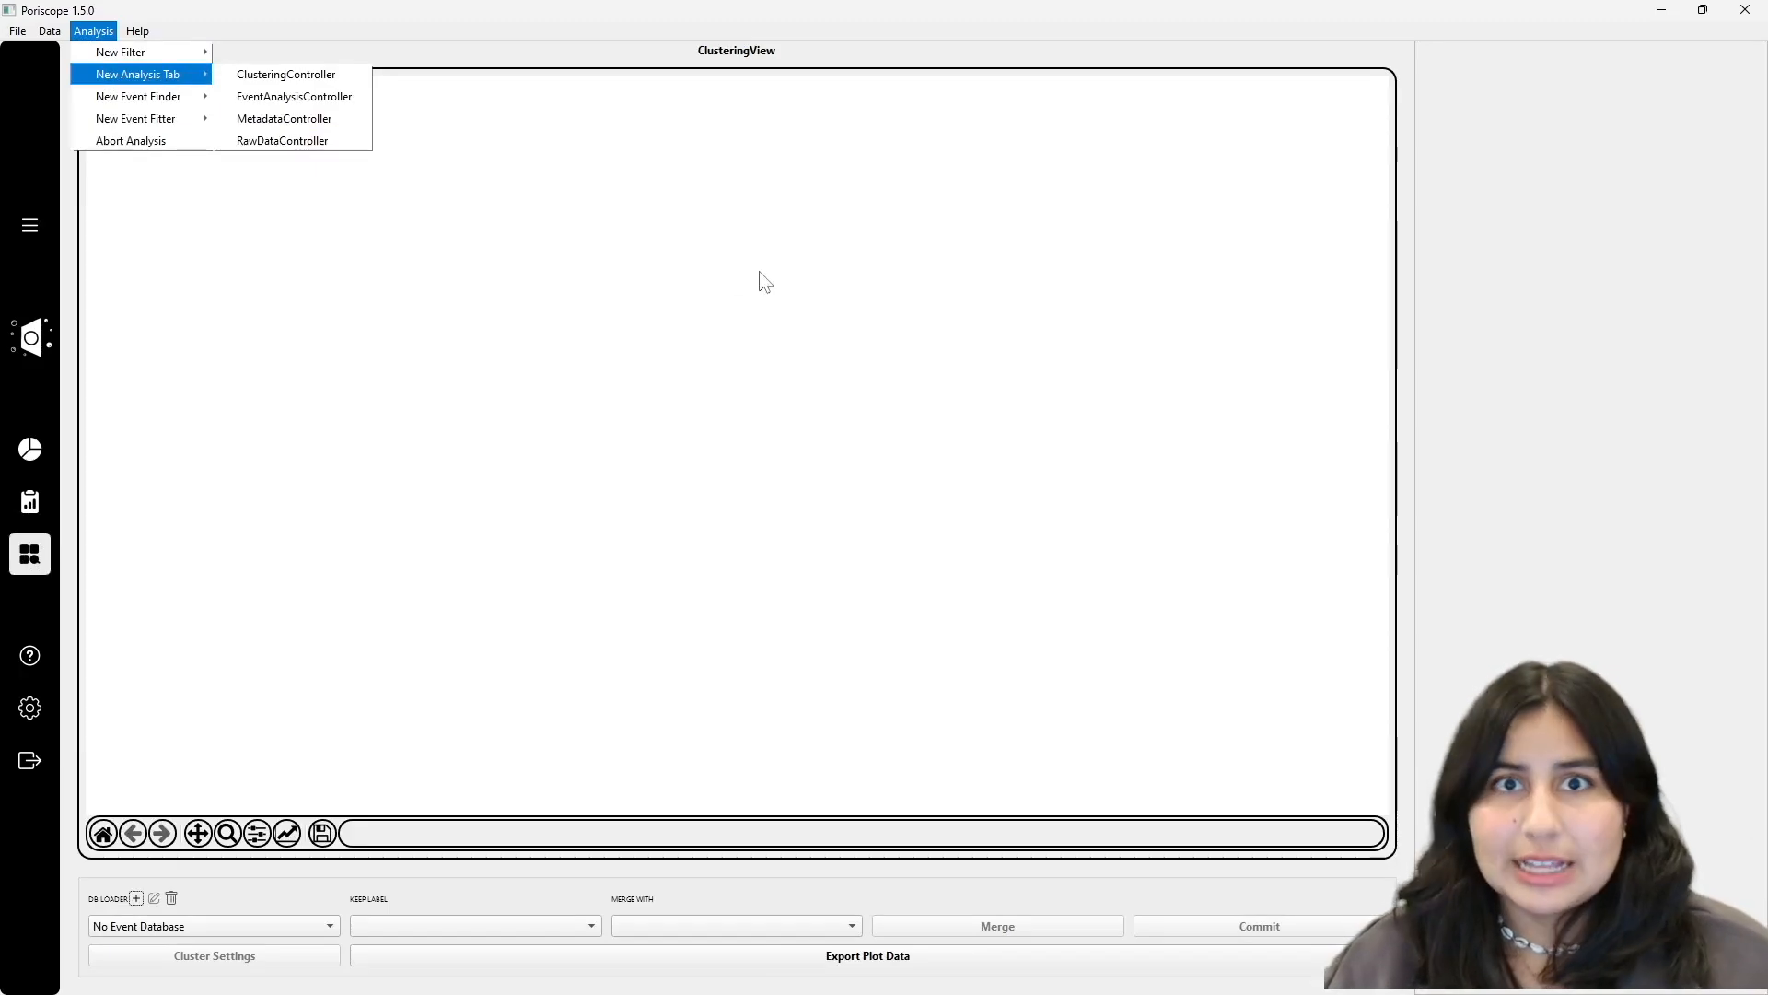
pyautogui.press('Escape')
pyautogui.press('Escape')
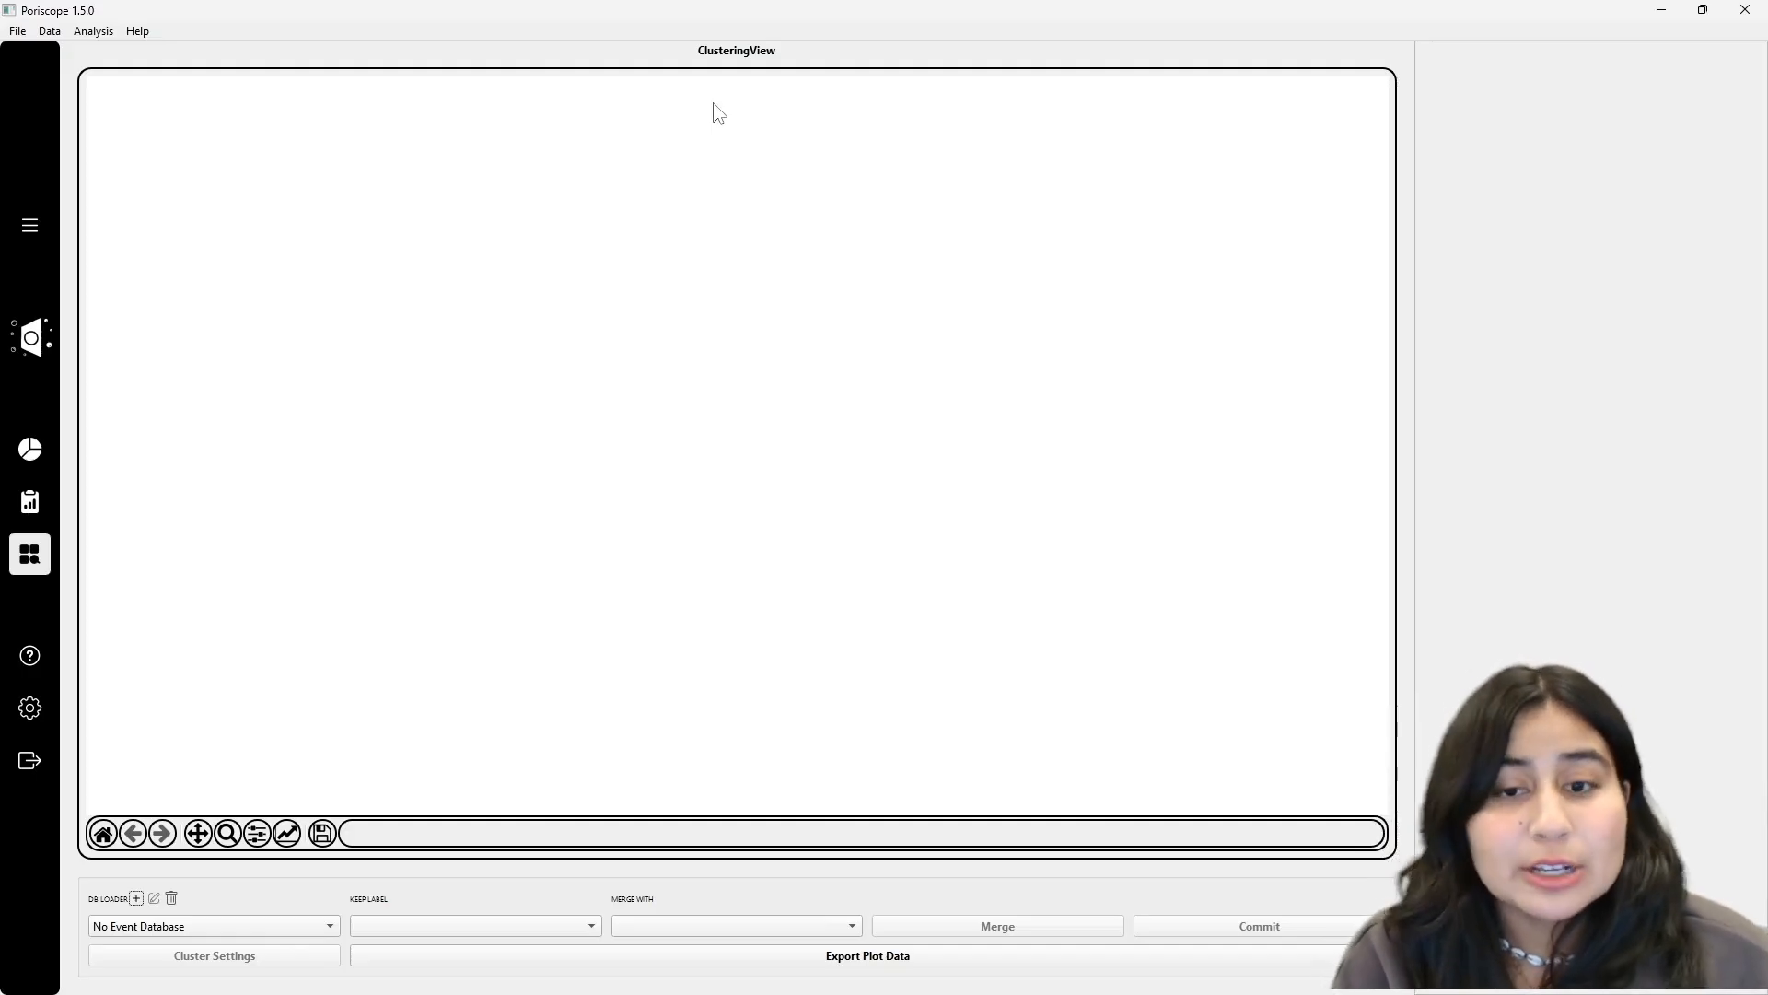
# Add a database loader named SQLiteDBLoader_0 with tutorial_DB.sqlite3 from the Tutorial folder as its input file.
pyautogui.click(135, 898)
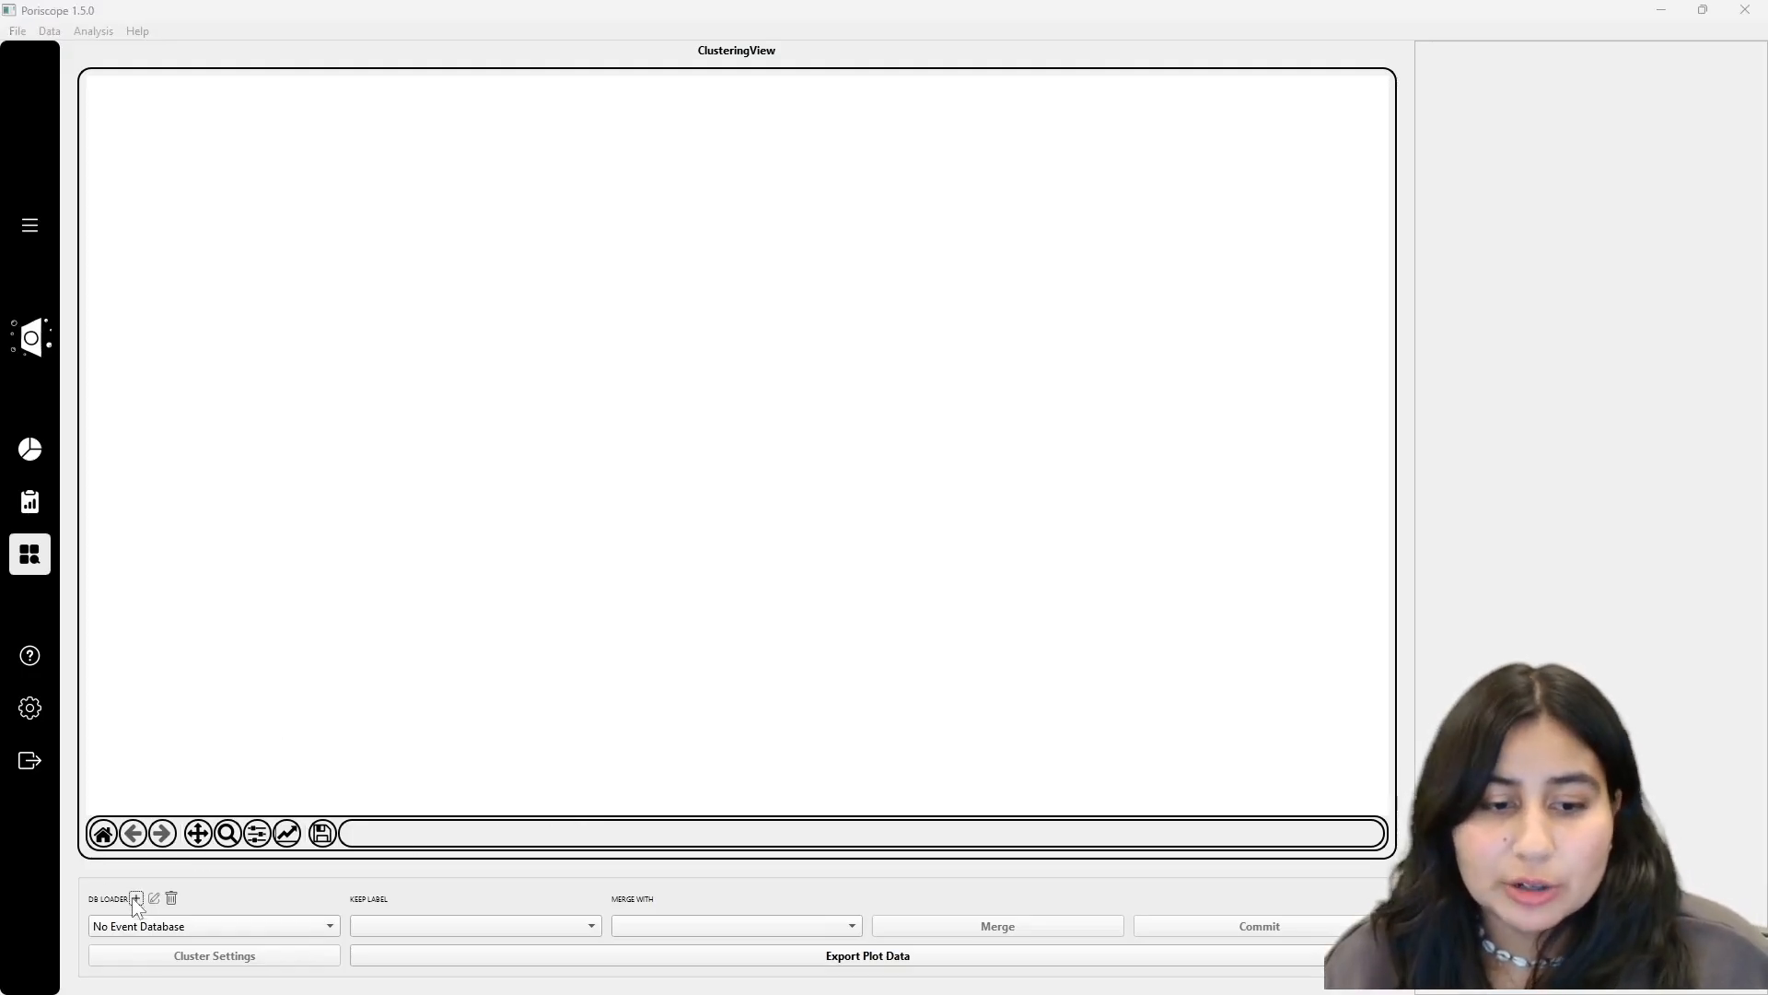
pyautogui.click(848, 521)
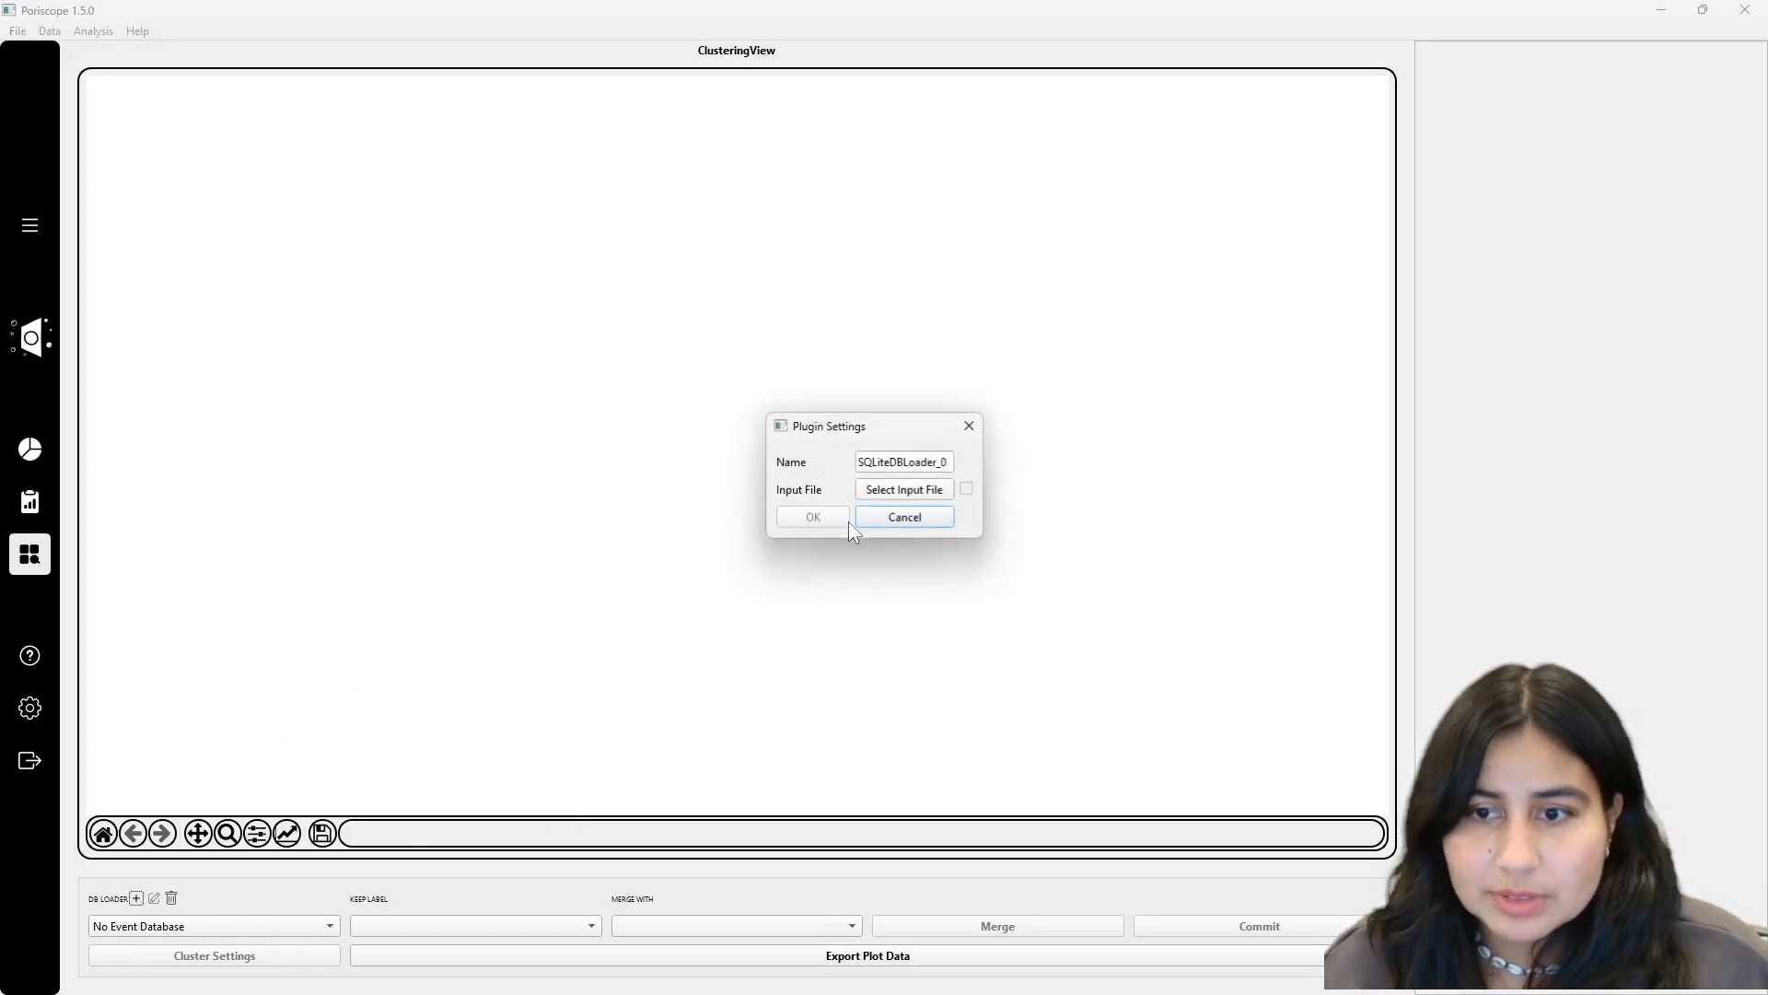
pyautogui.click(867, 490)
pyautogui.moveTo(929, 459); pyautogui.dragTo(494, 283)
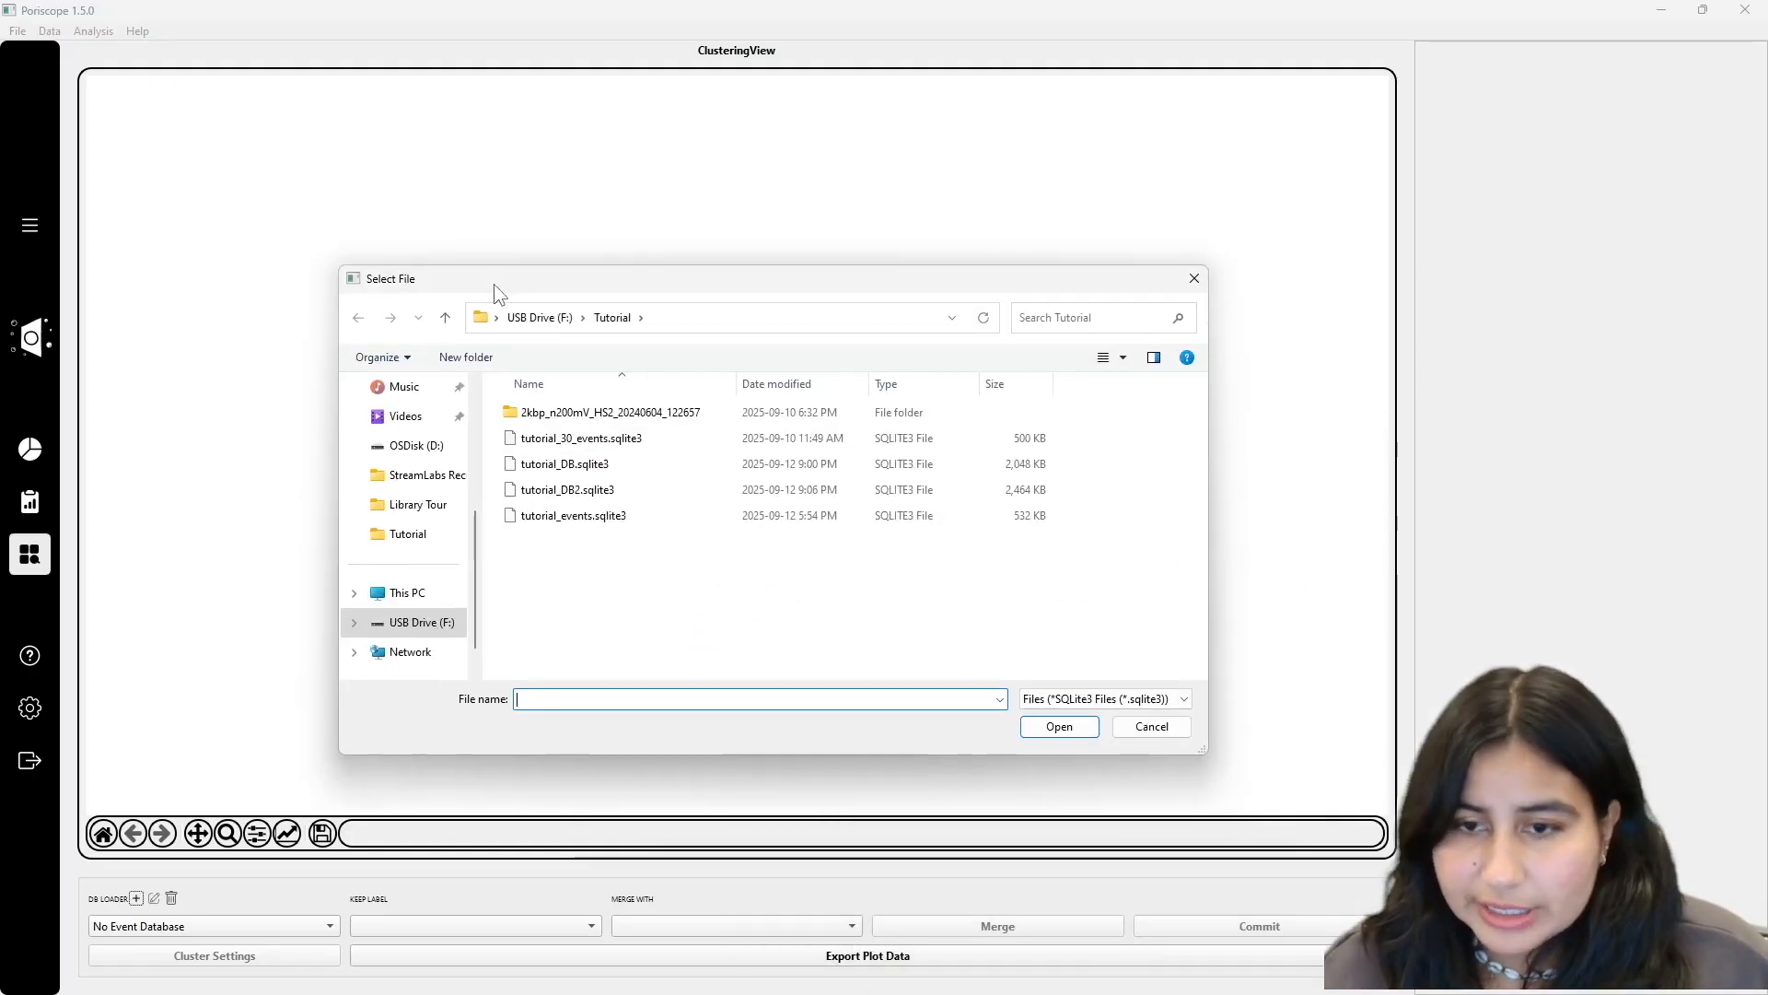
pyautogui.click(615, 469)
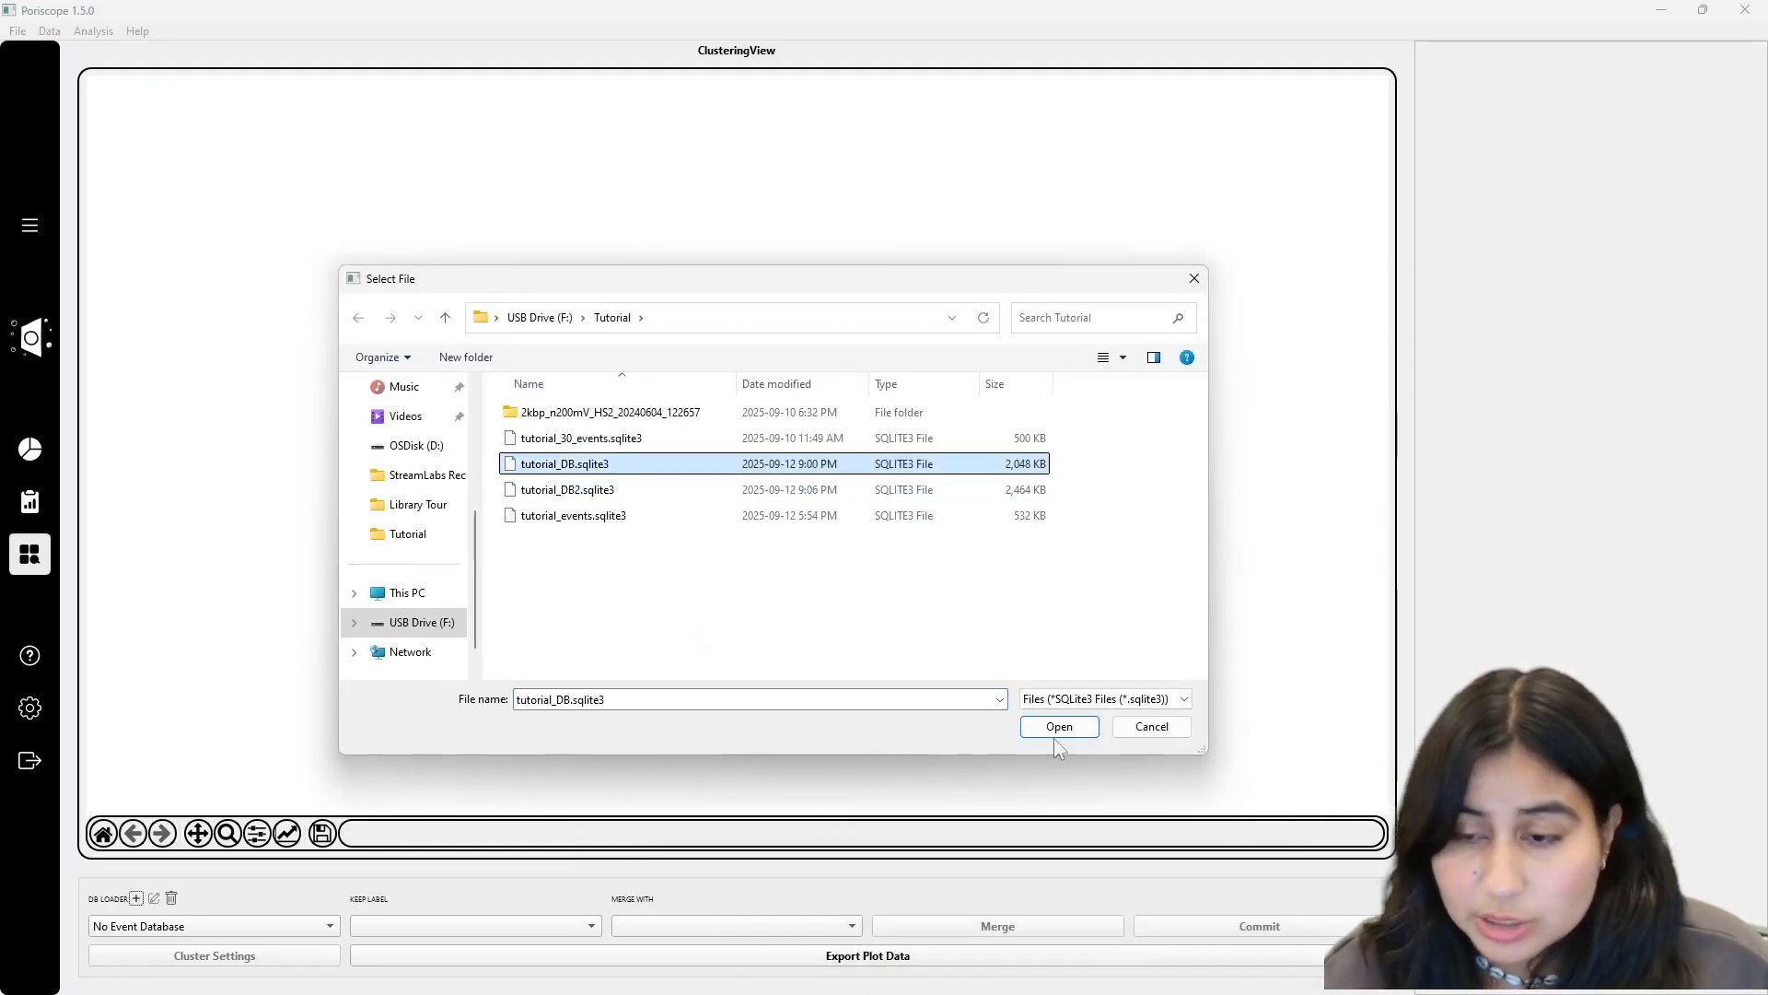
pyautogui.click(1059, 726)
pyautogui.click(811, 518)
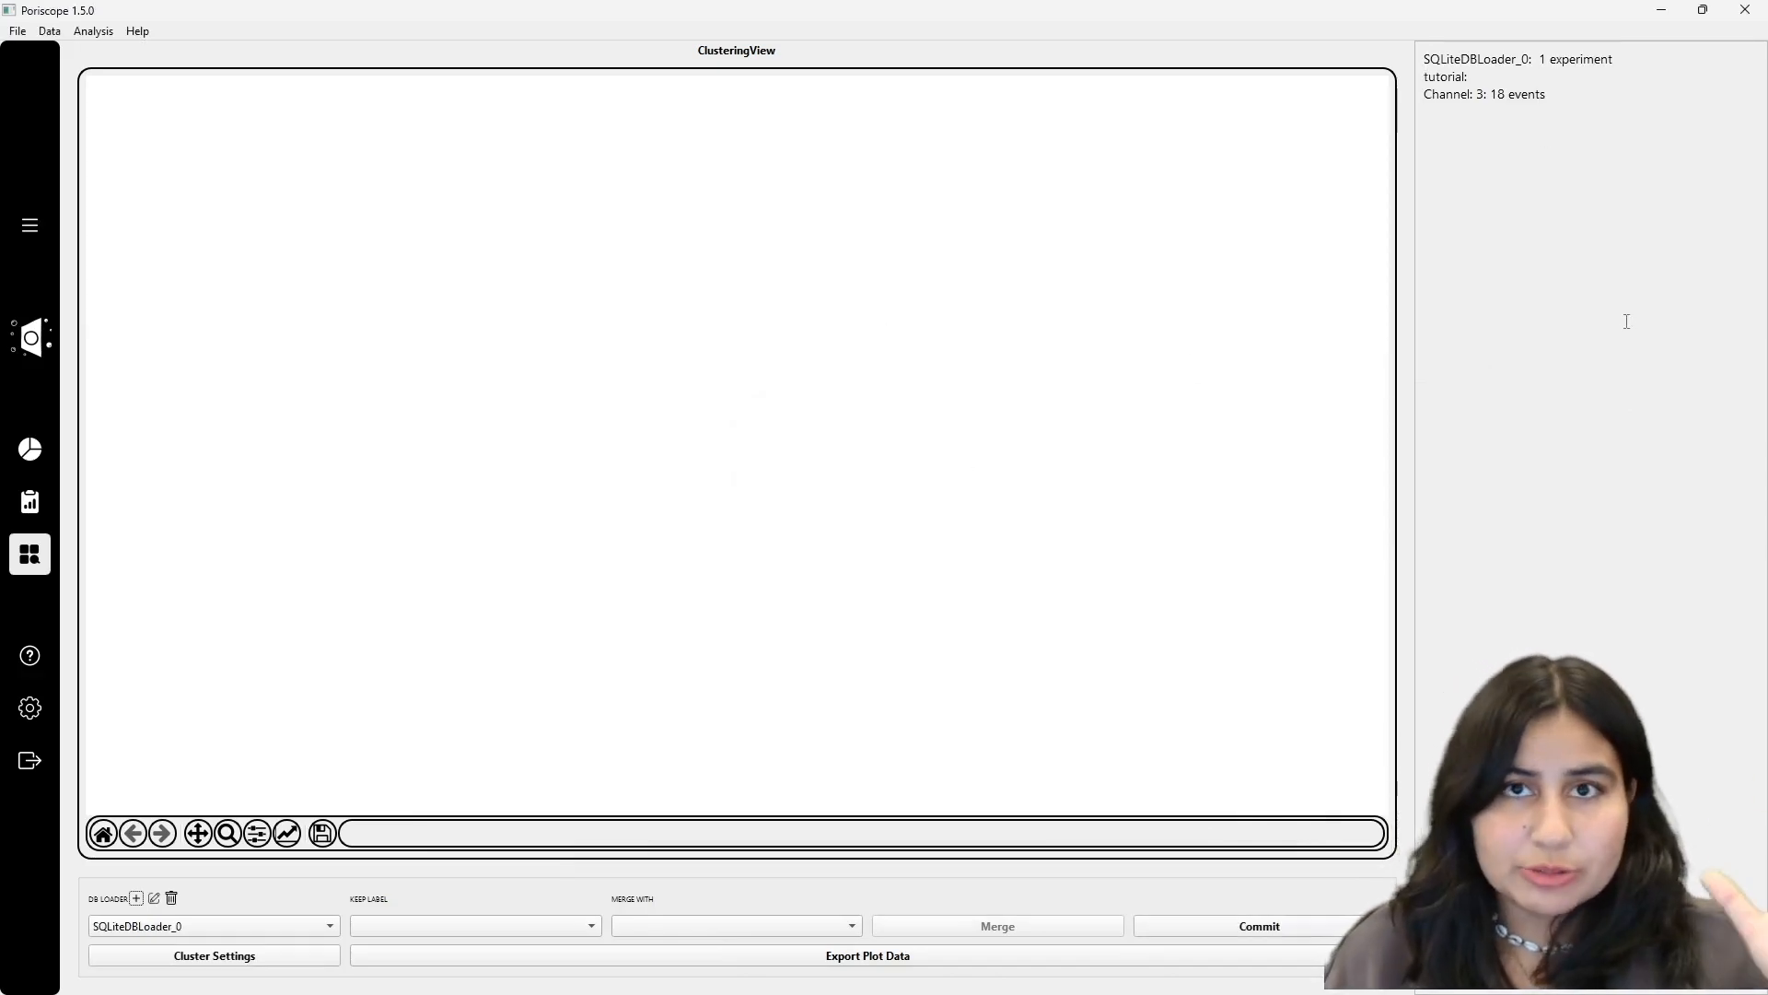
# Examine the loader name, experiment and channel details reported in the log for the loaded database.
pyautogui.doubleClick(1446, 57)
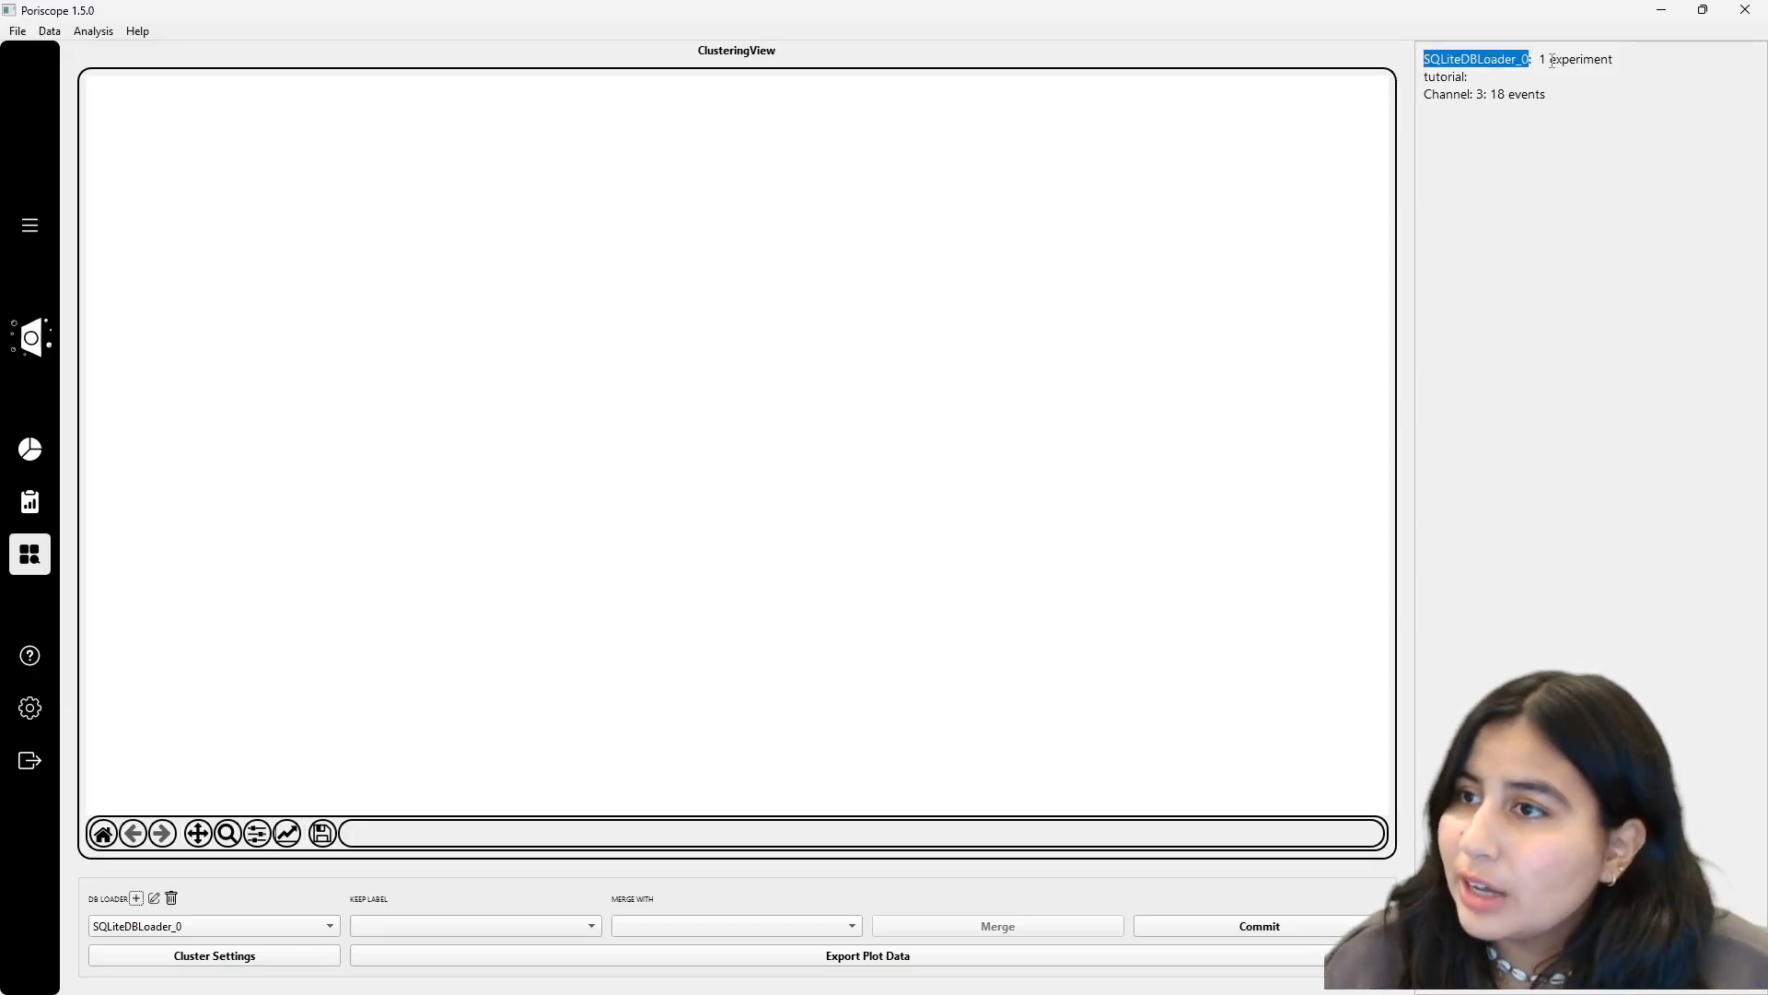
pyautogui.doubleClick(1443, 78)
pyautogui.click(1430, 102)
pyautogui.doubleClick(1436, 95)
pyautogui.click(1446, 146)
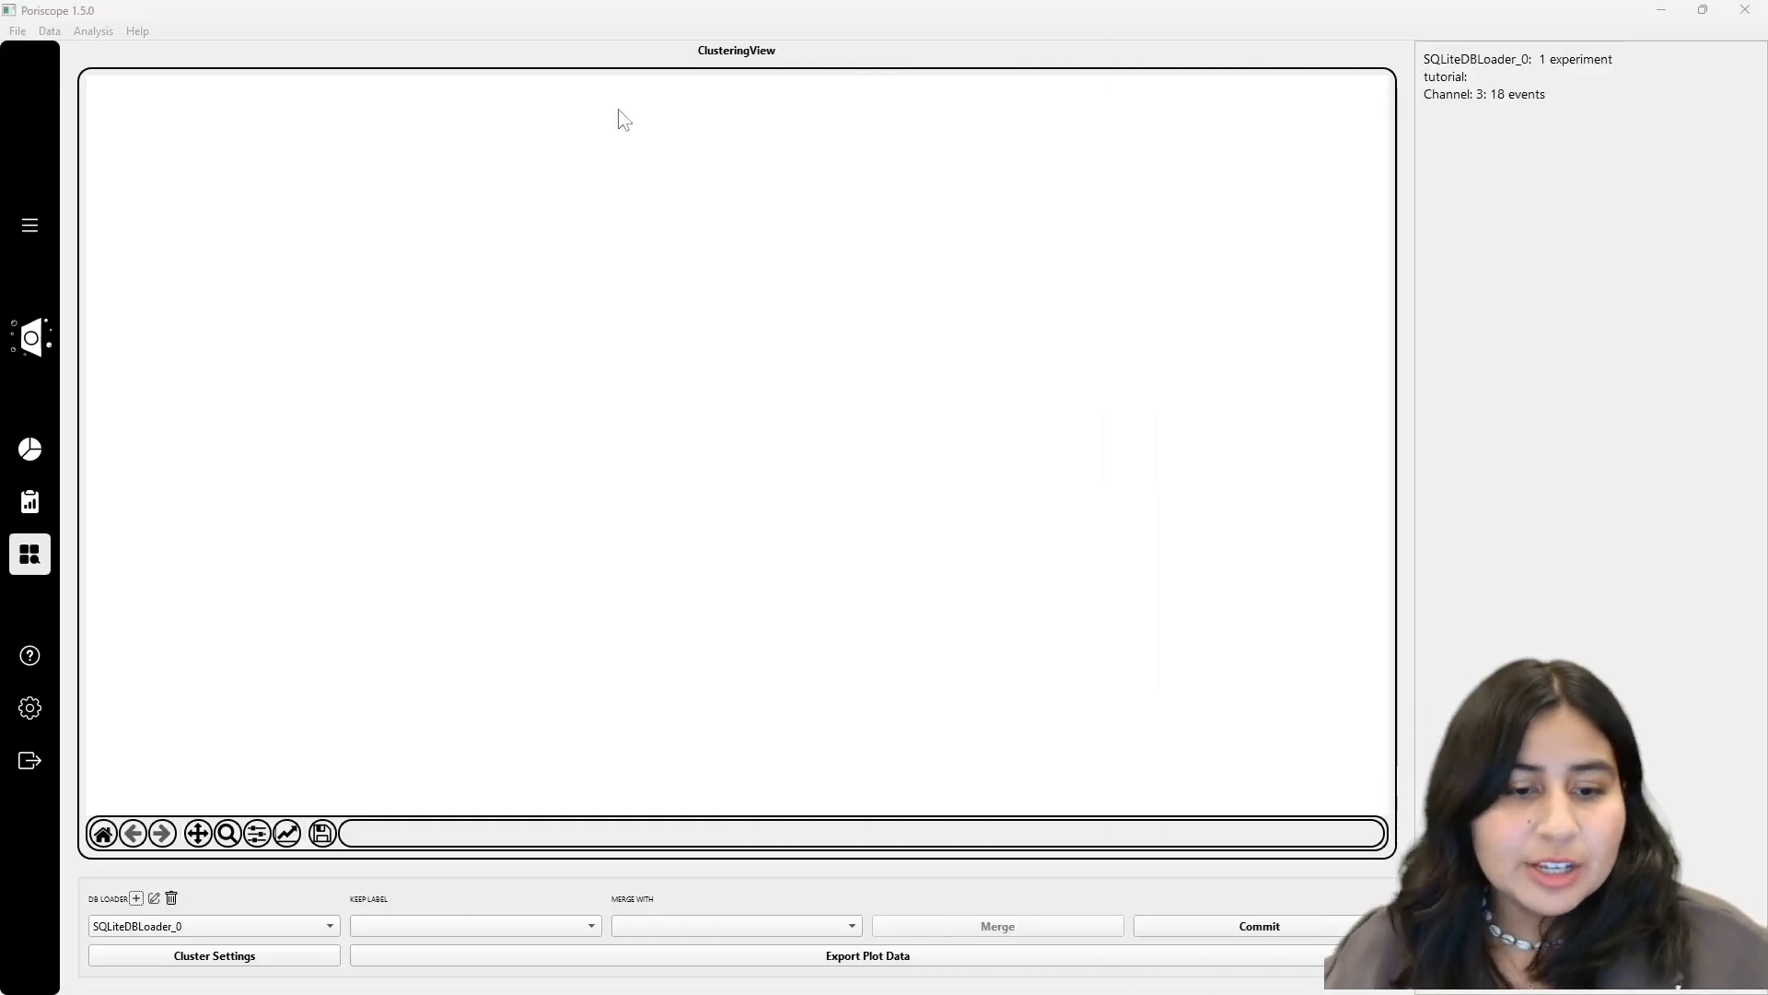
# Delete the SQLiteDBLoader_0 loader and add it again with the tutorial database as its input file.
pyautogui.click(171, 899)
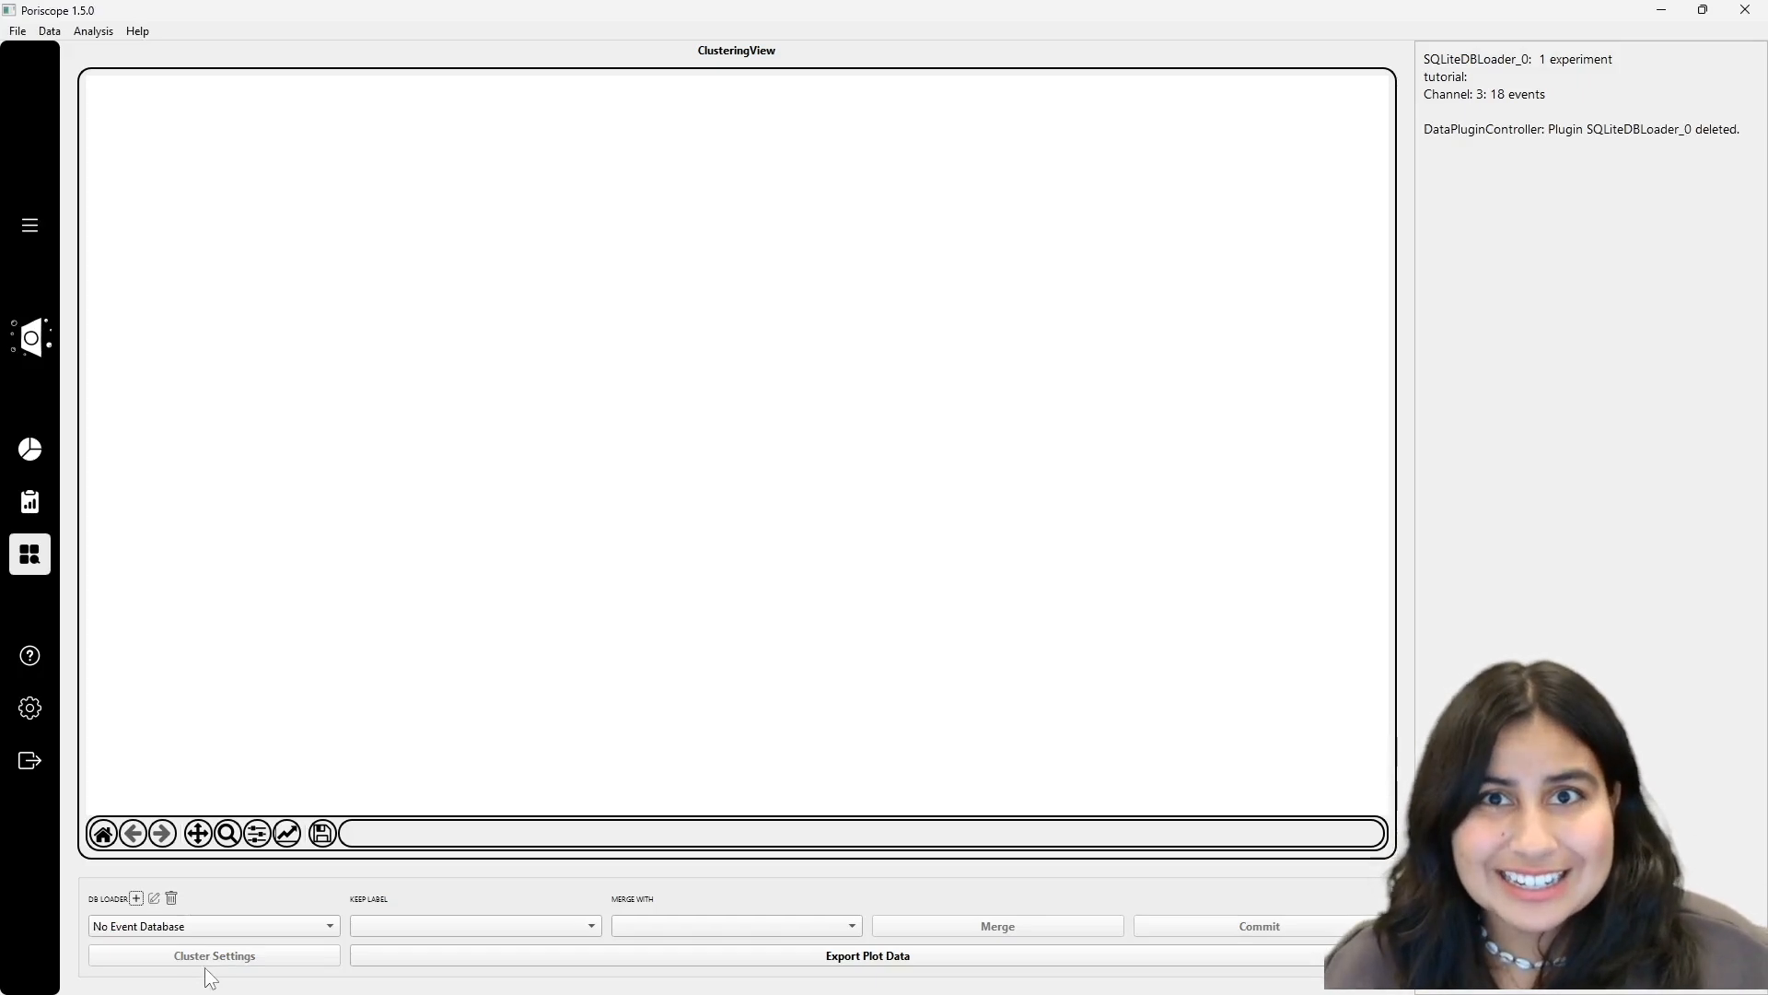
pyautogui.click(137, 898)
pyautogui.click(858, 525)
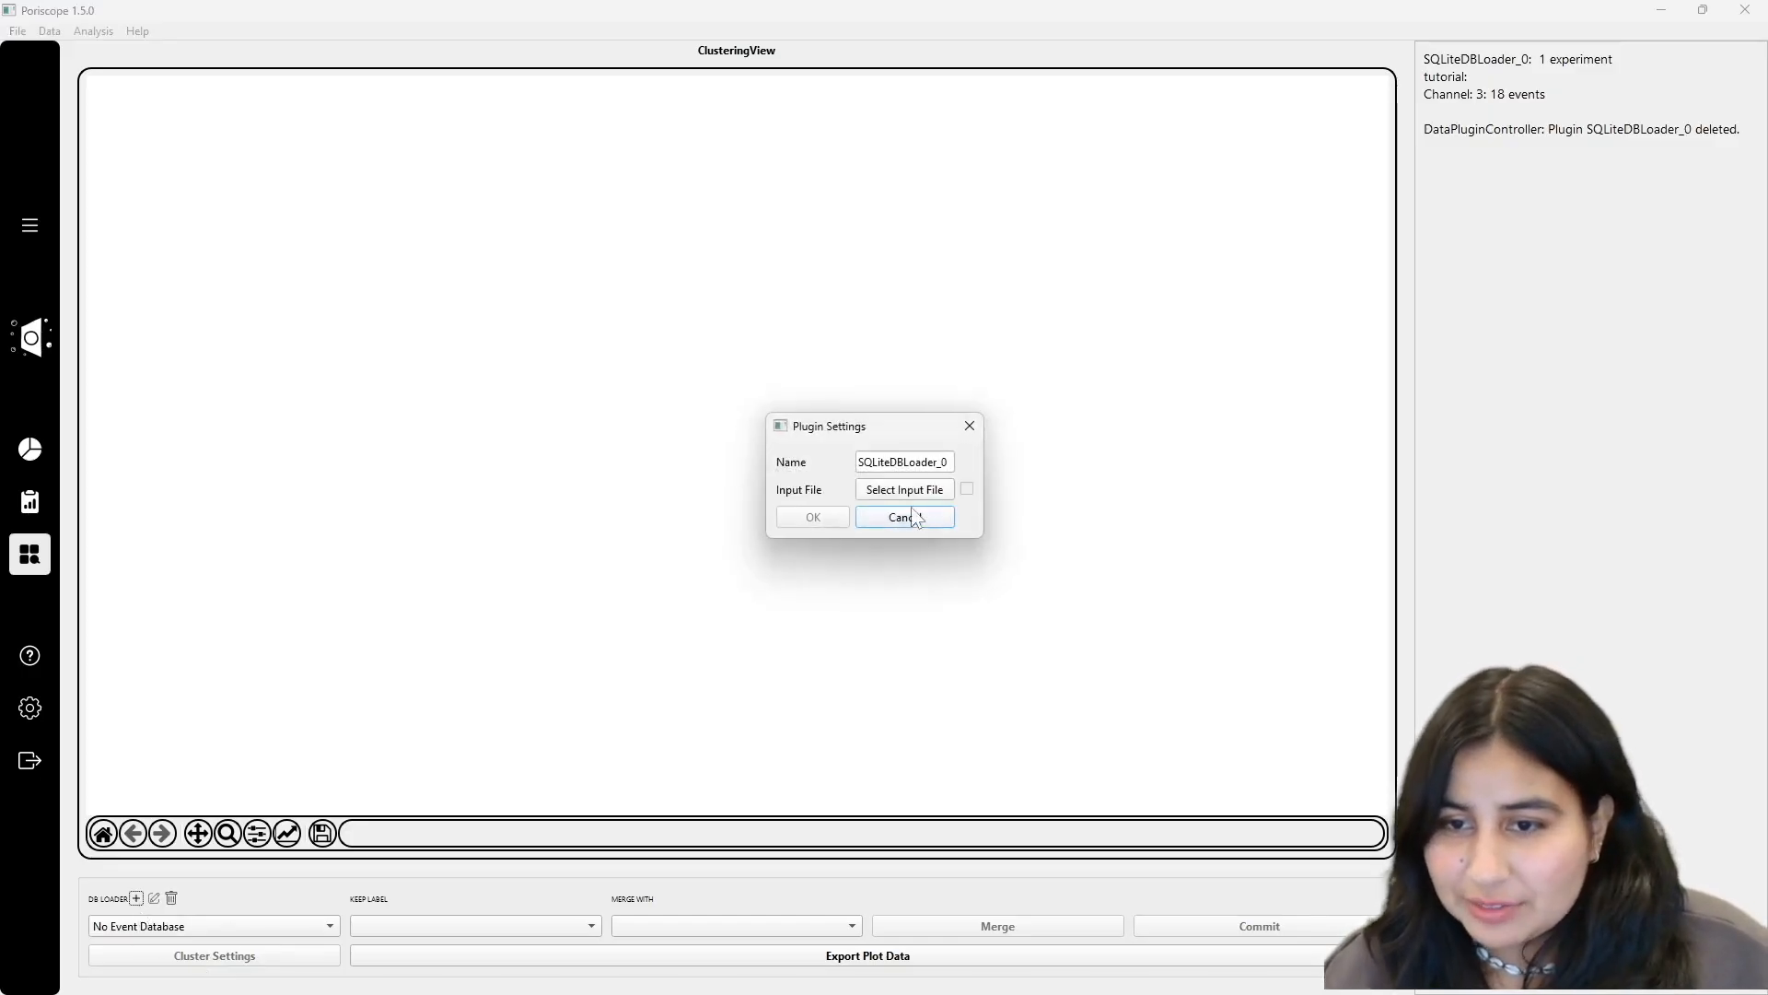
pyautogui.click(878, 484)
pyautogui.click(878, 465)
pyautogui.click(1058, 727)
pyautogui.click(799, 522)
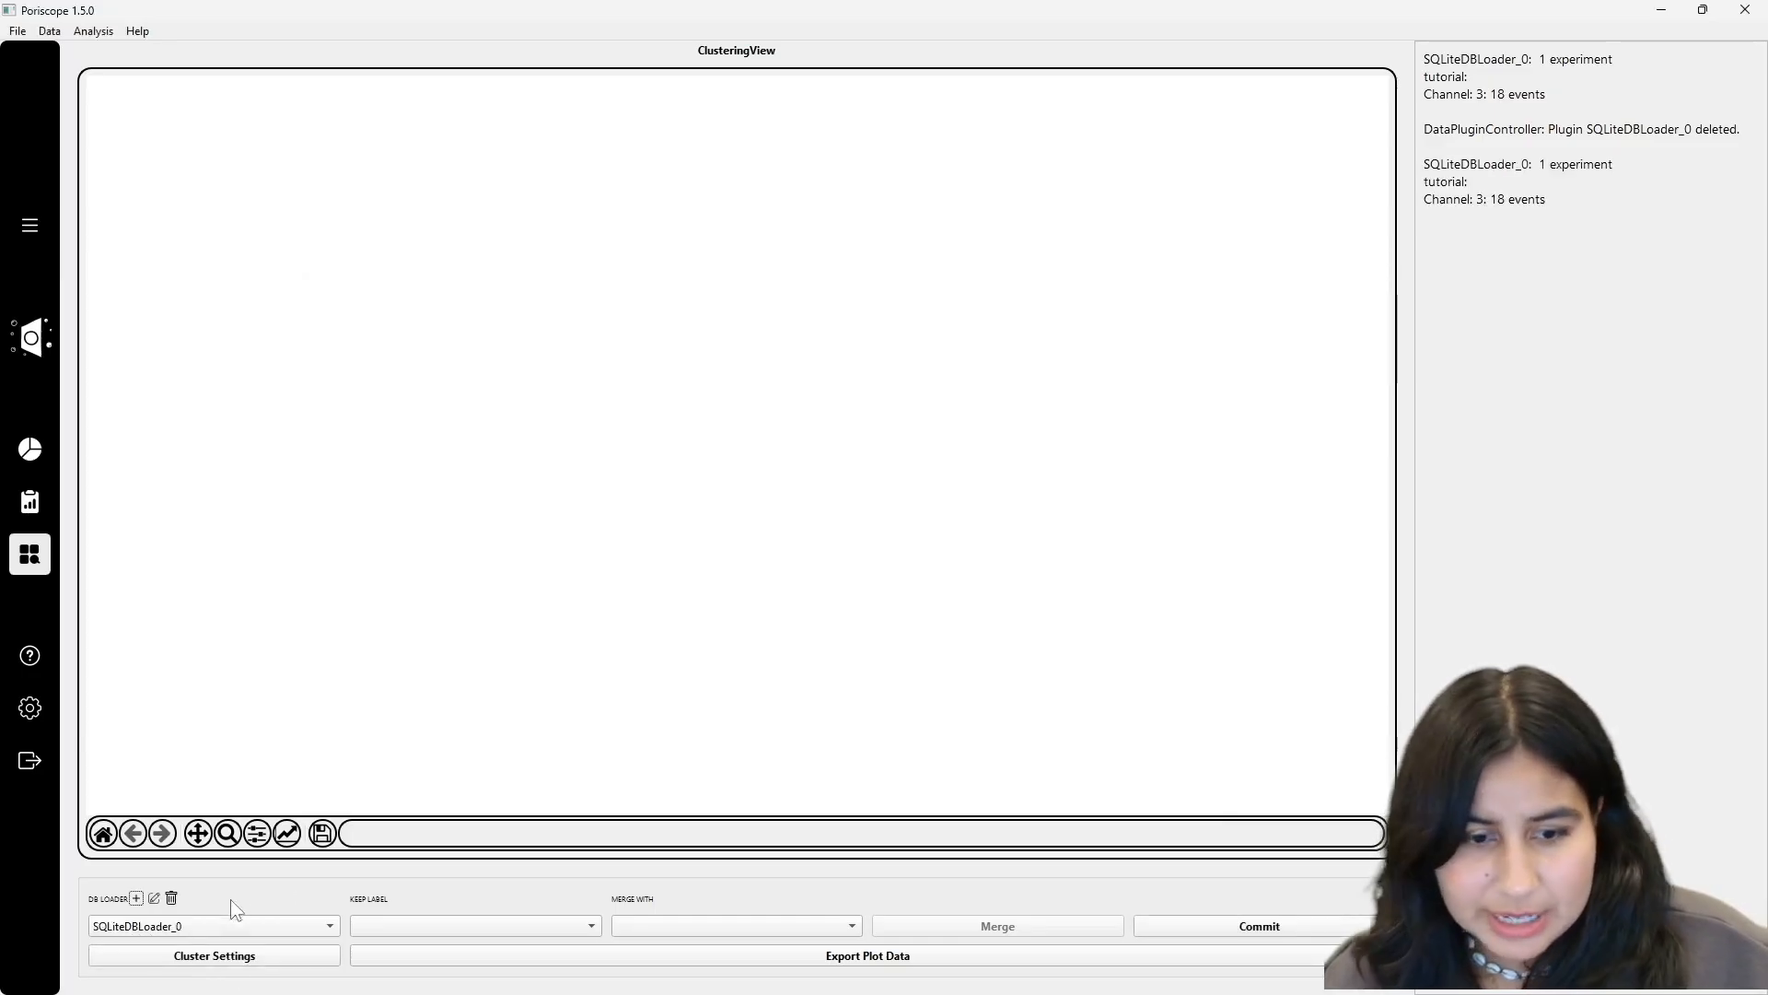
# Open the clustering settings for the loaded database and choose HDBSCAN as the method.
pyautogui.click(227, 958)
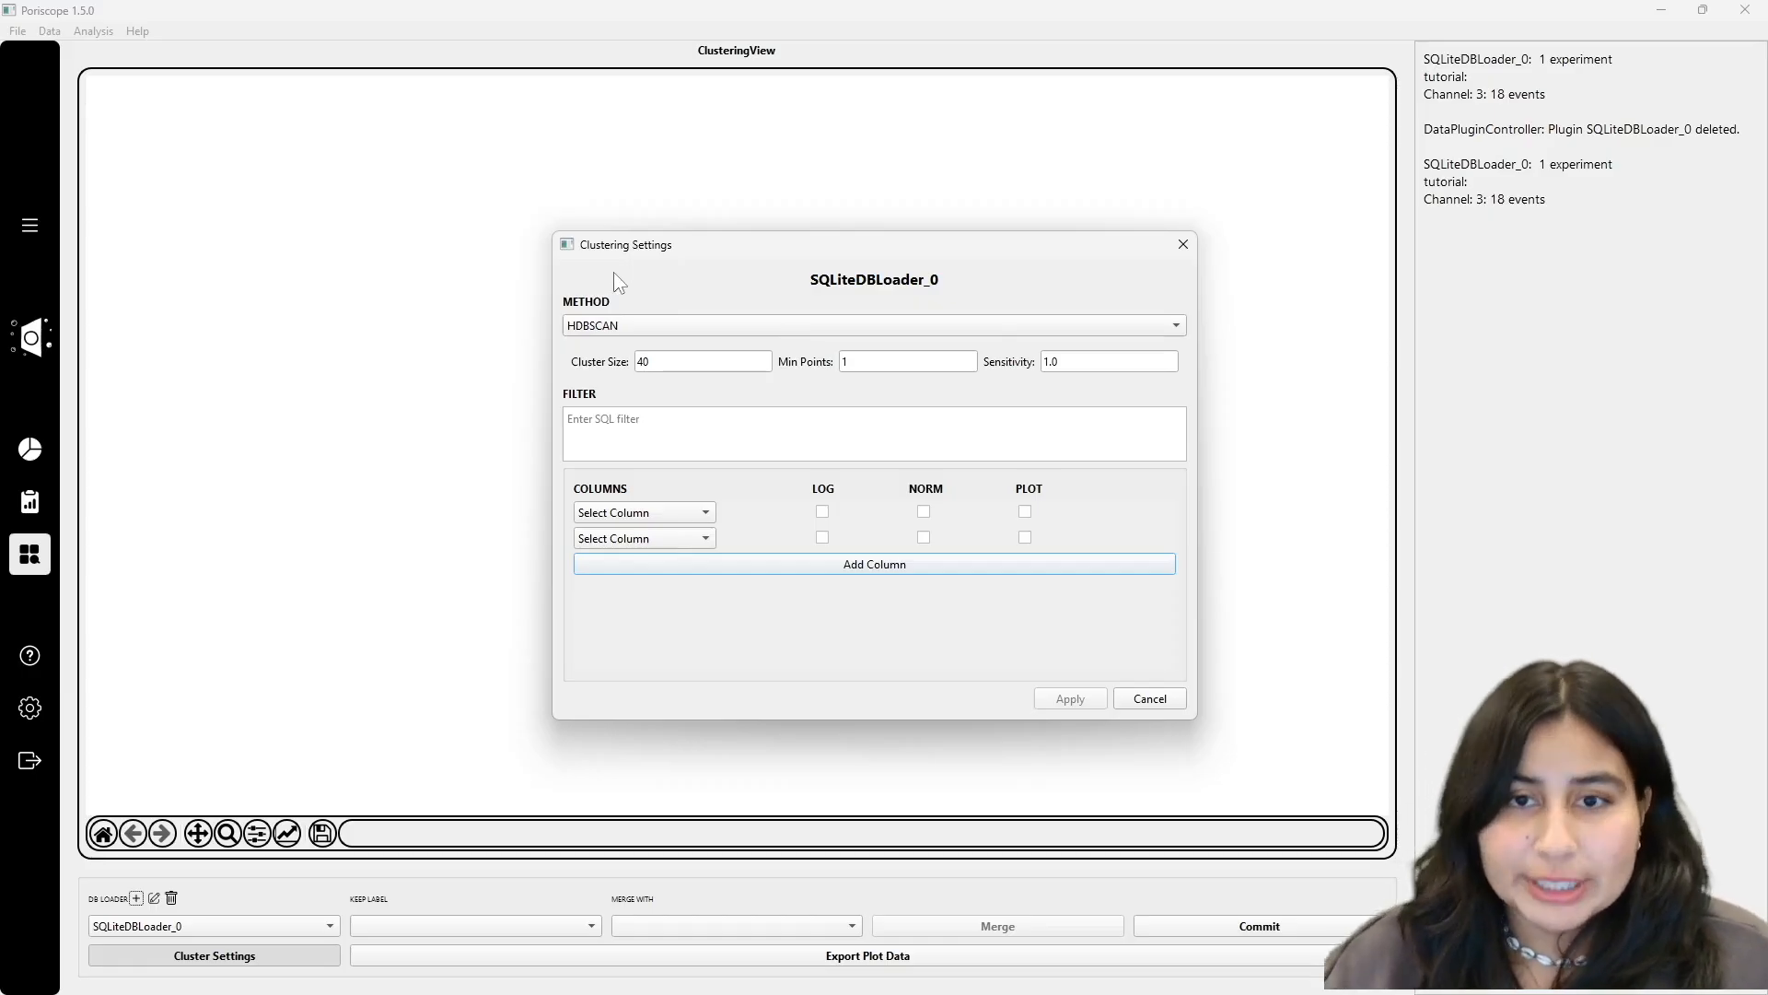
pyautogui.click(623, 325)
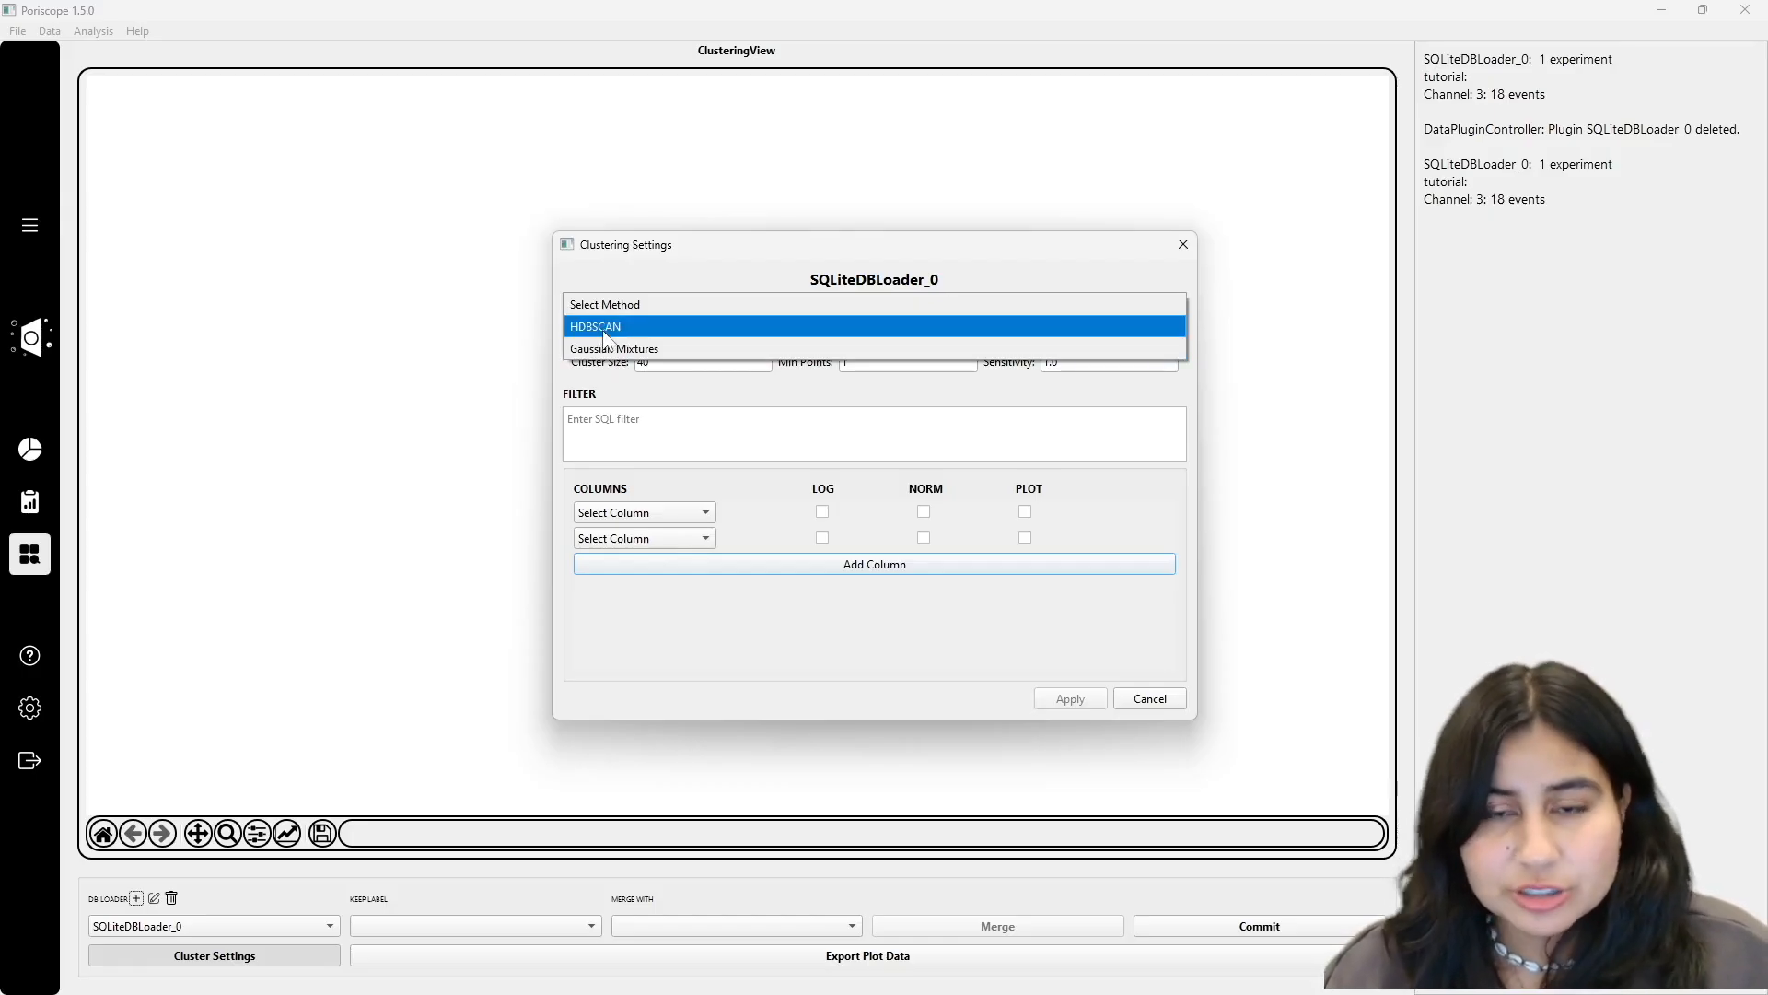
pyautogui.click(604, 327)
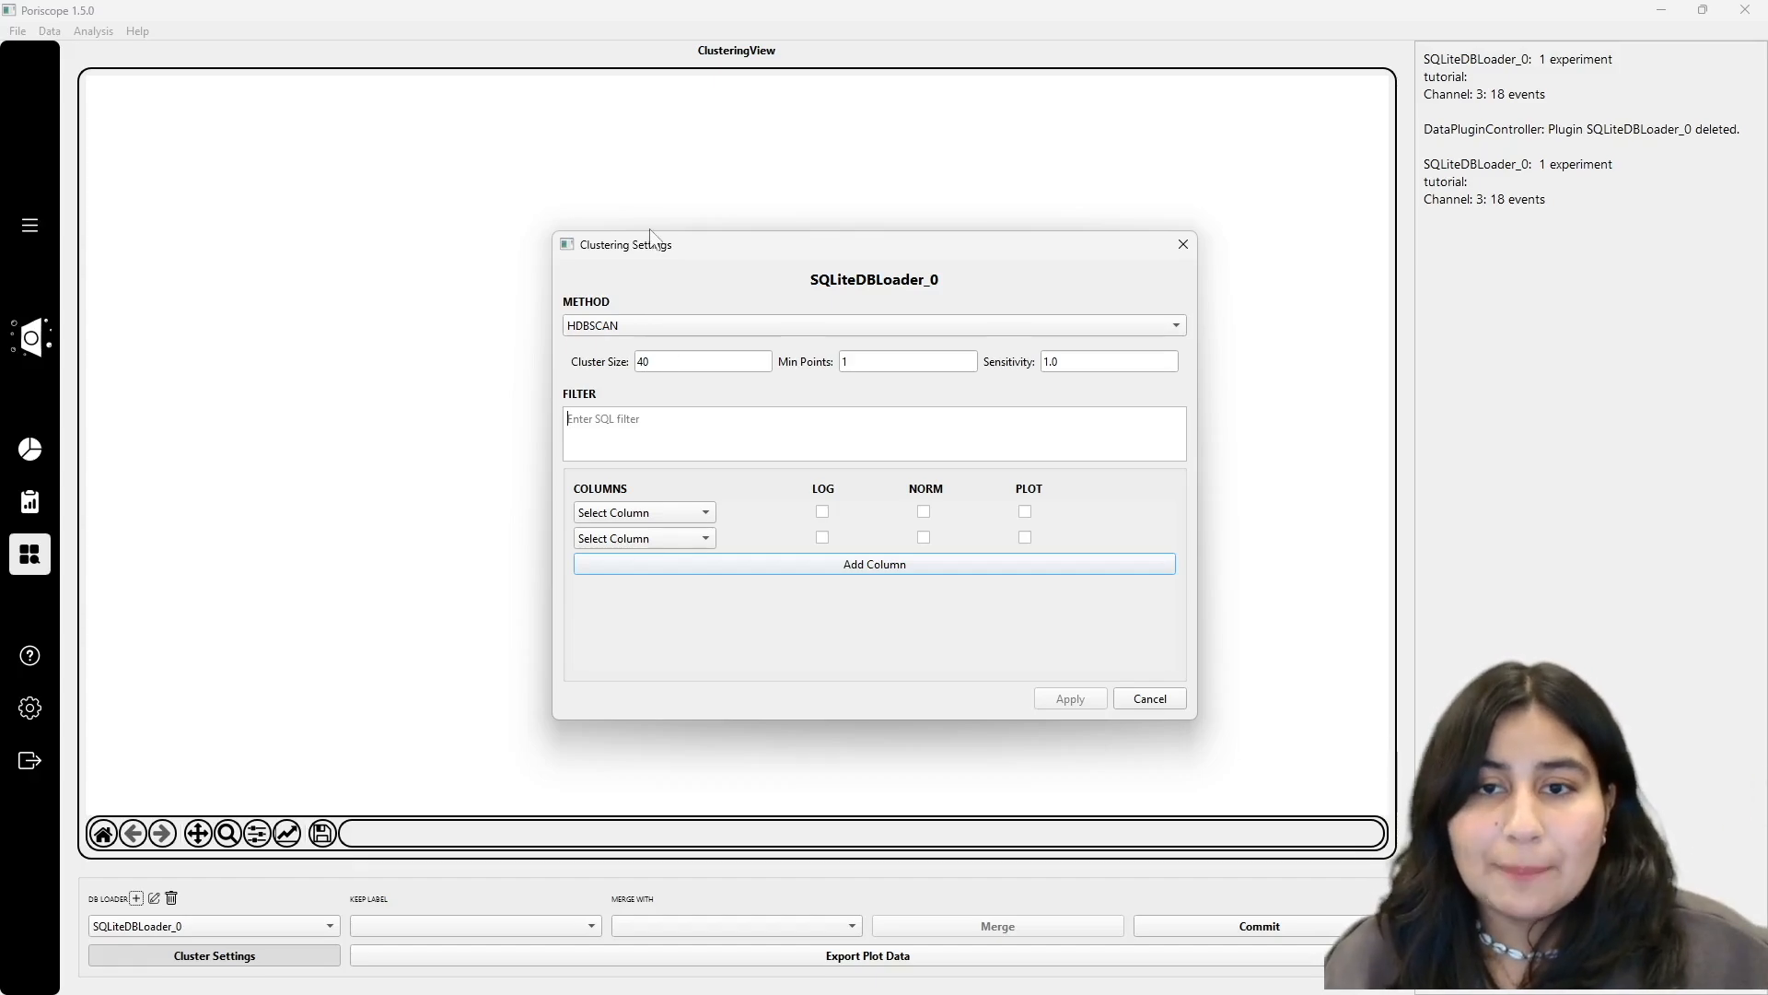
pyautogui.moveTo(658, 237); pyautogui.dragTo(613, 218)
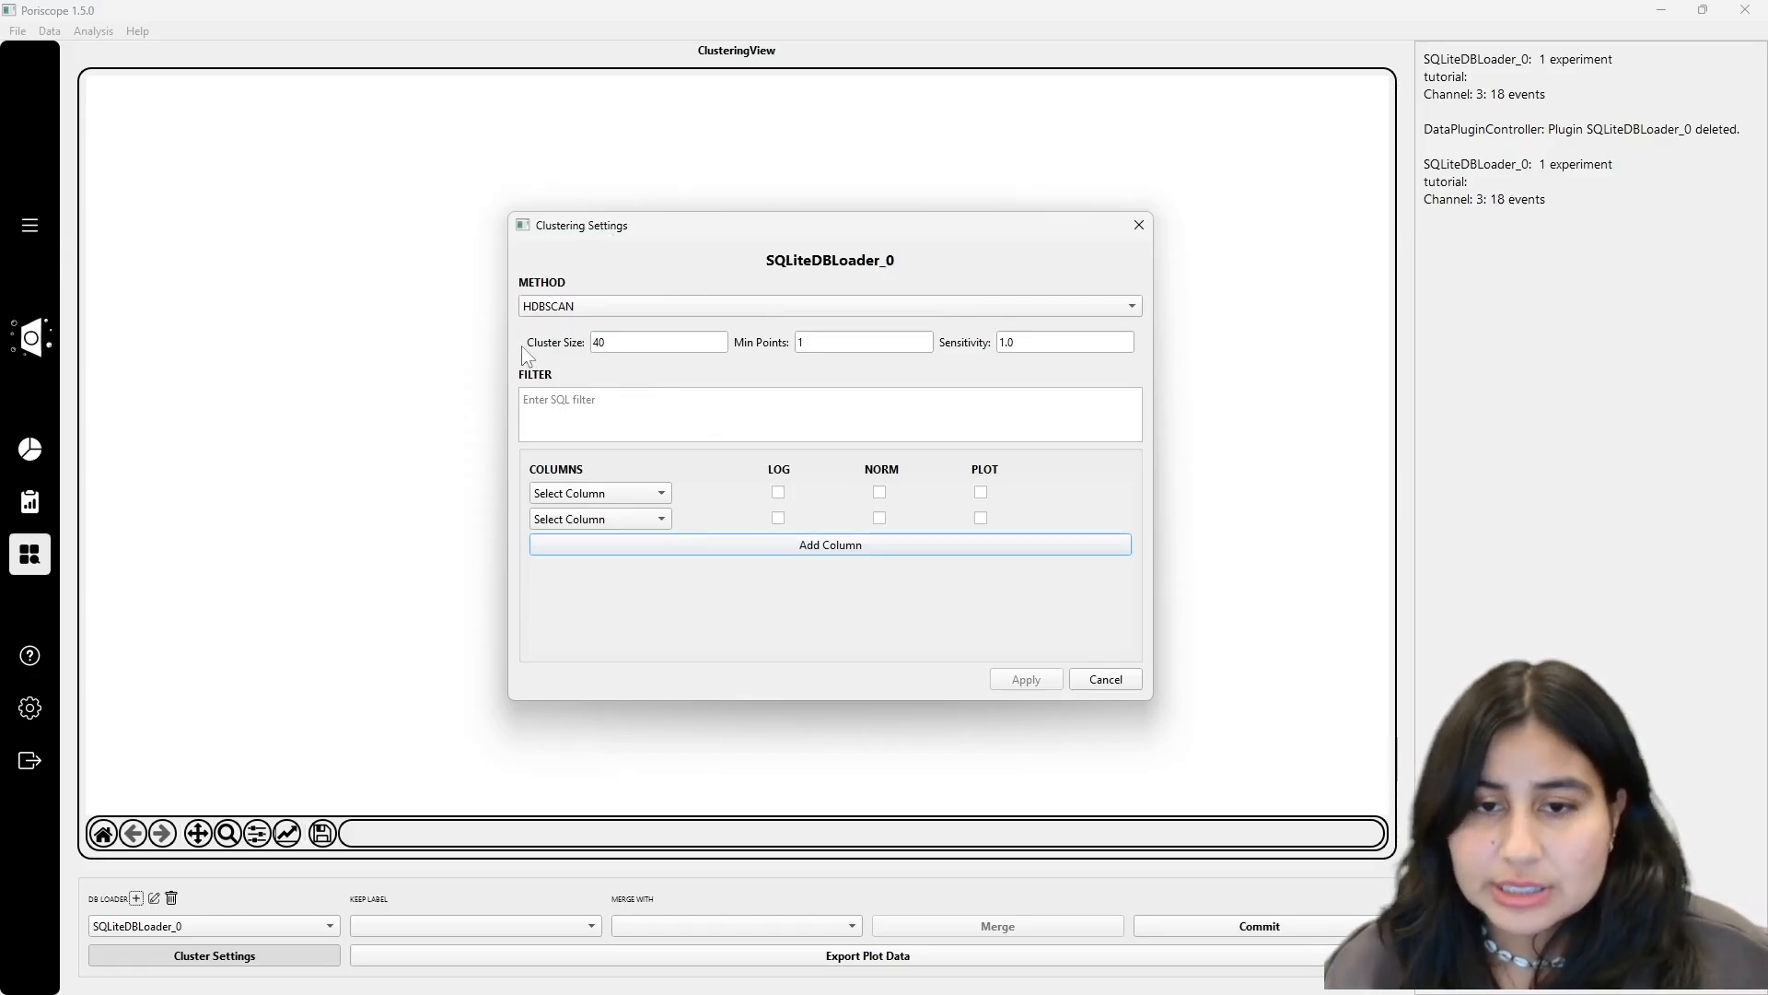
# Select duration as the first clustering column and add three more column rows.
pyautogui.click(590, 499)
pyautogui.click(588, 497)
pyautogui.click(580, 519)
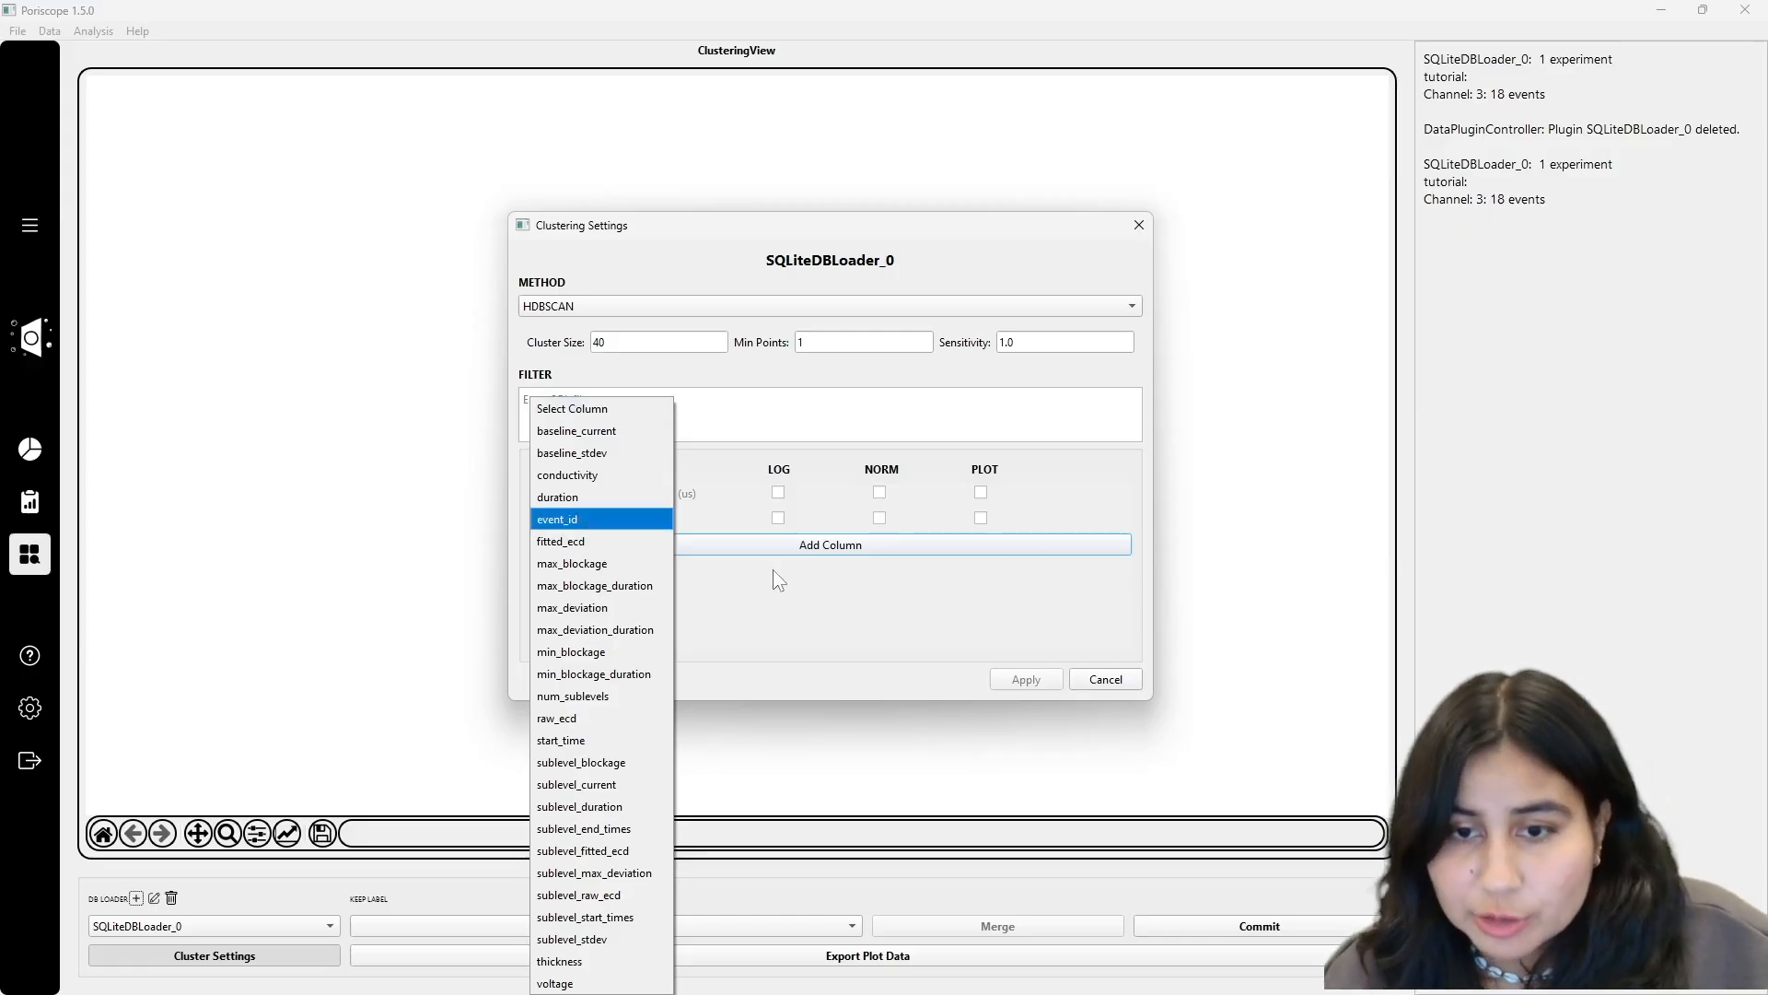
pyautogui.click(558, 497)
pyautogui.click(677, 545)
pyautogui.click(779, 572)
pyautogui.click(802, 596)
# Set the second clustering column to num_sublevels and enable plotting for both duration and num_sublevels.
pyautogui.click(597, 517)
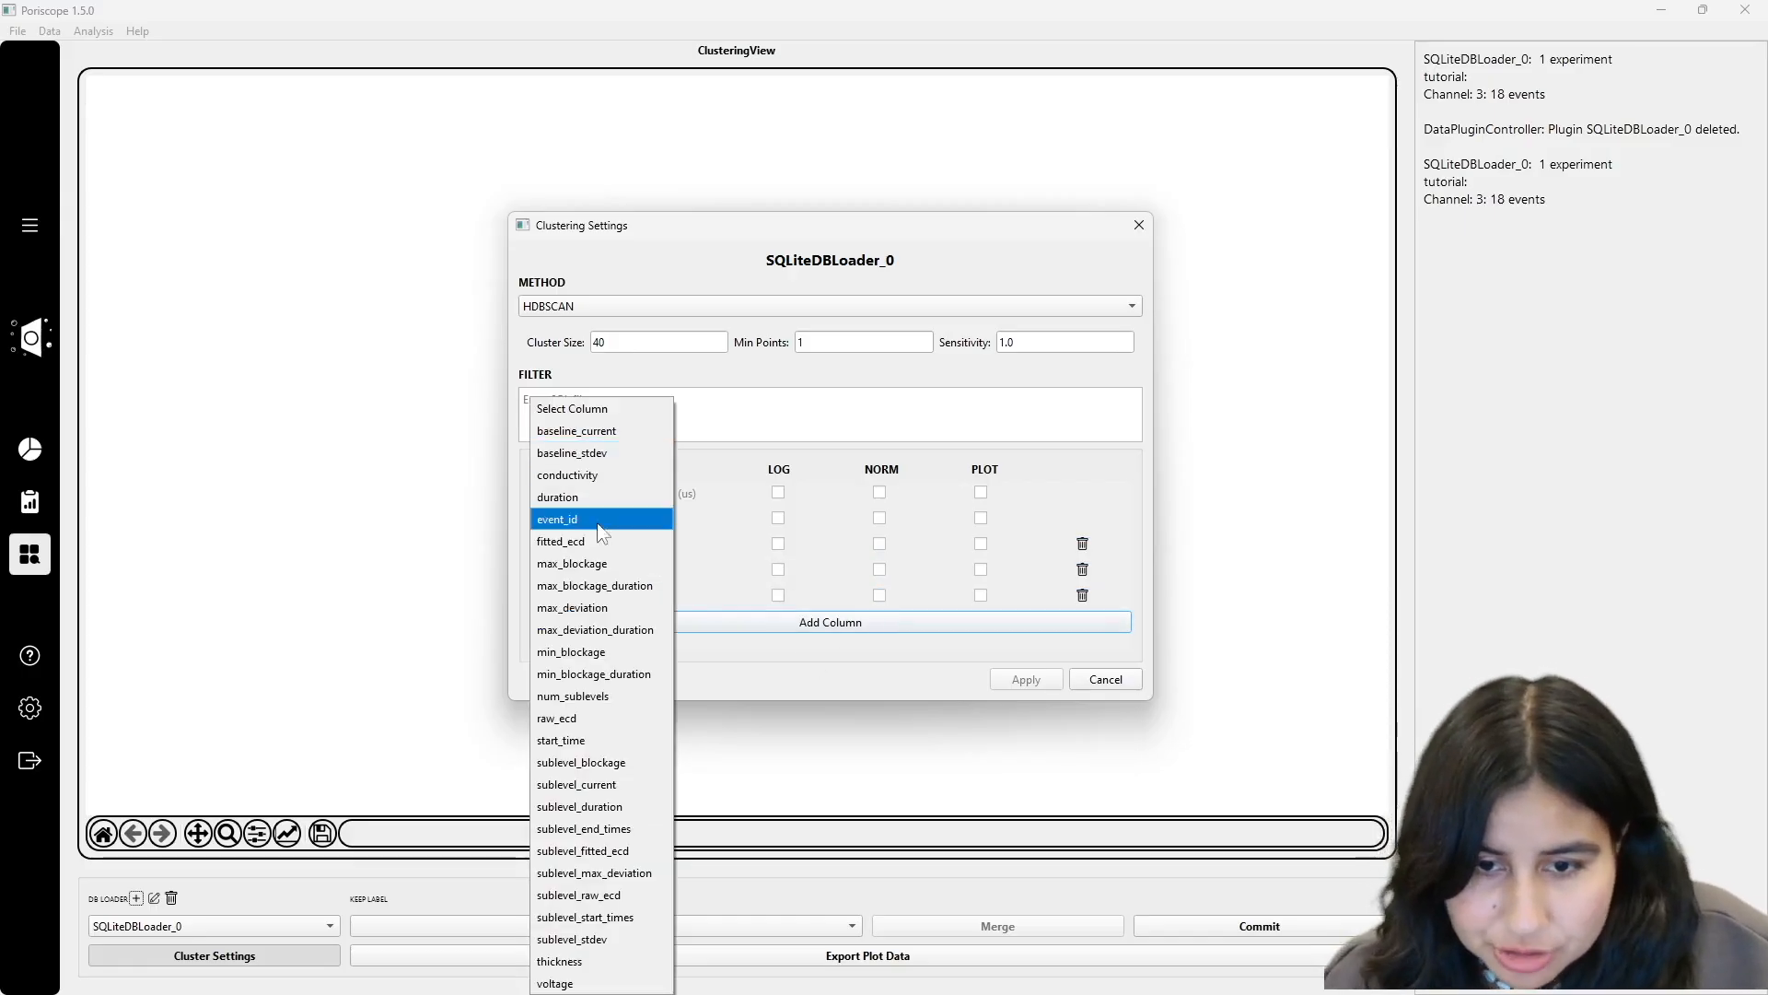
pyautogui.click(619, 698)
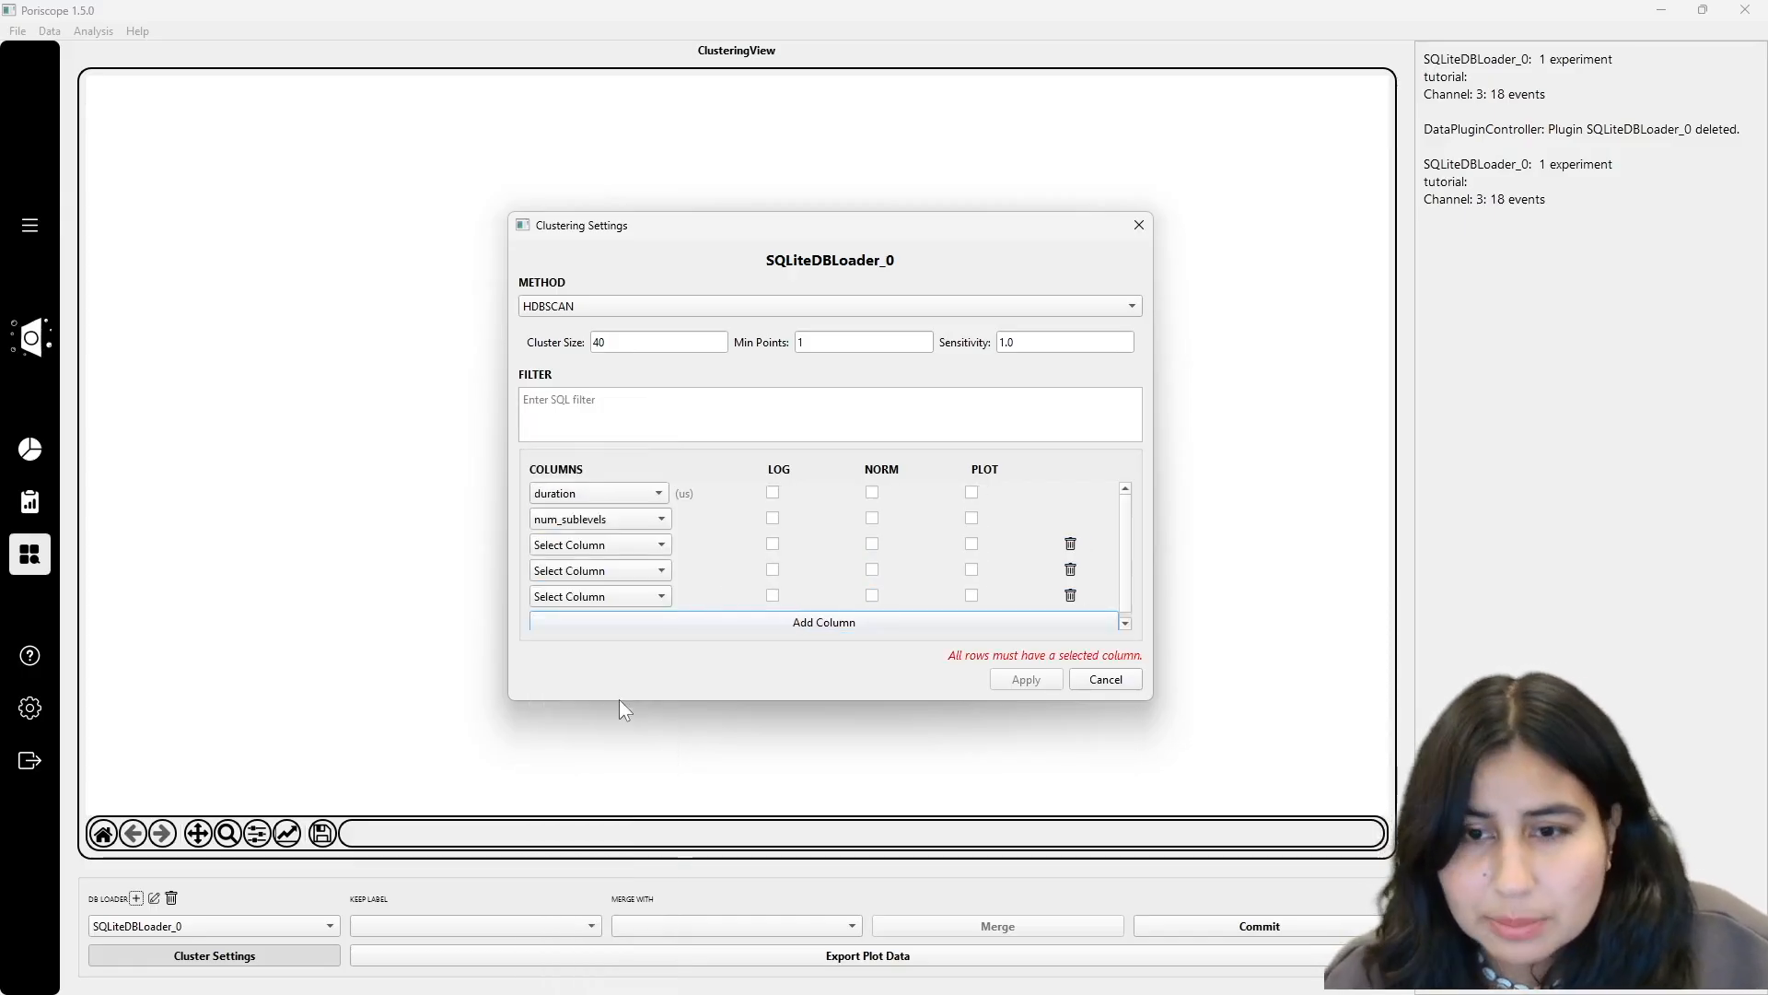
pyautogui.click(971, 493)
pyautogui.click(971, 515)
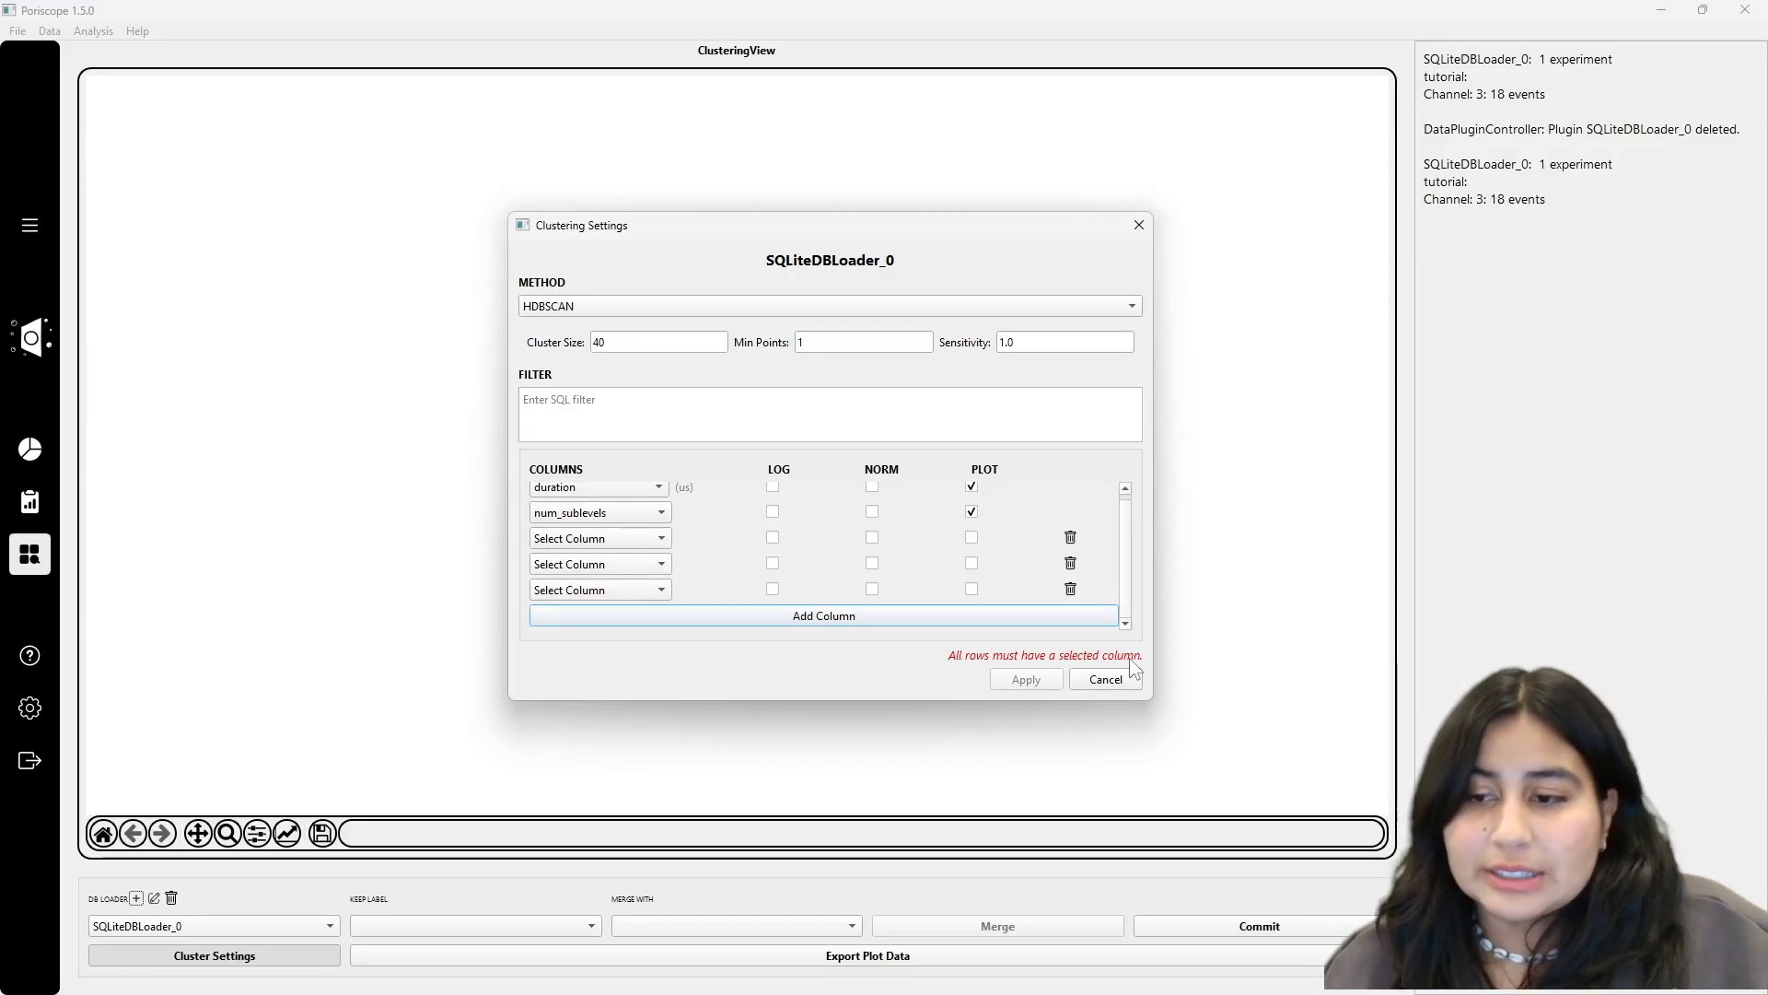
# Set the three added columns to fitted_ecd, max_deviation and min_blockage, and apply the HDBSCAN clustering.
pyautogui.click(586, 540)
pyautogui.click(583, 562)
pyautogui.click(583, 565)
pyautogui.click(580, 605)
pyautogui.click(563, 595)
pyautogui.click(583, 649)
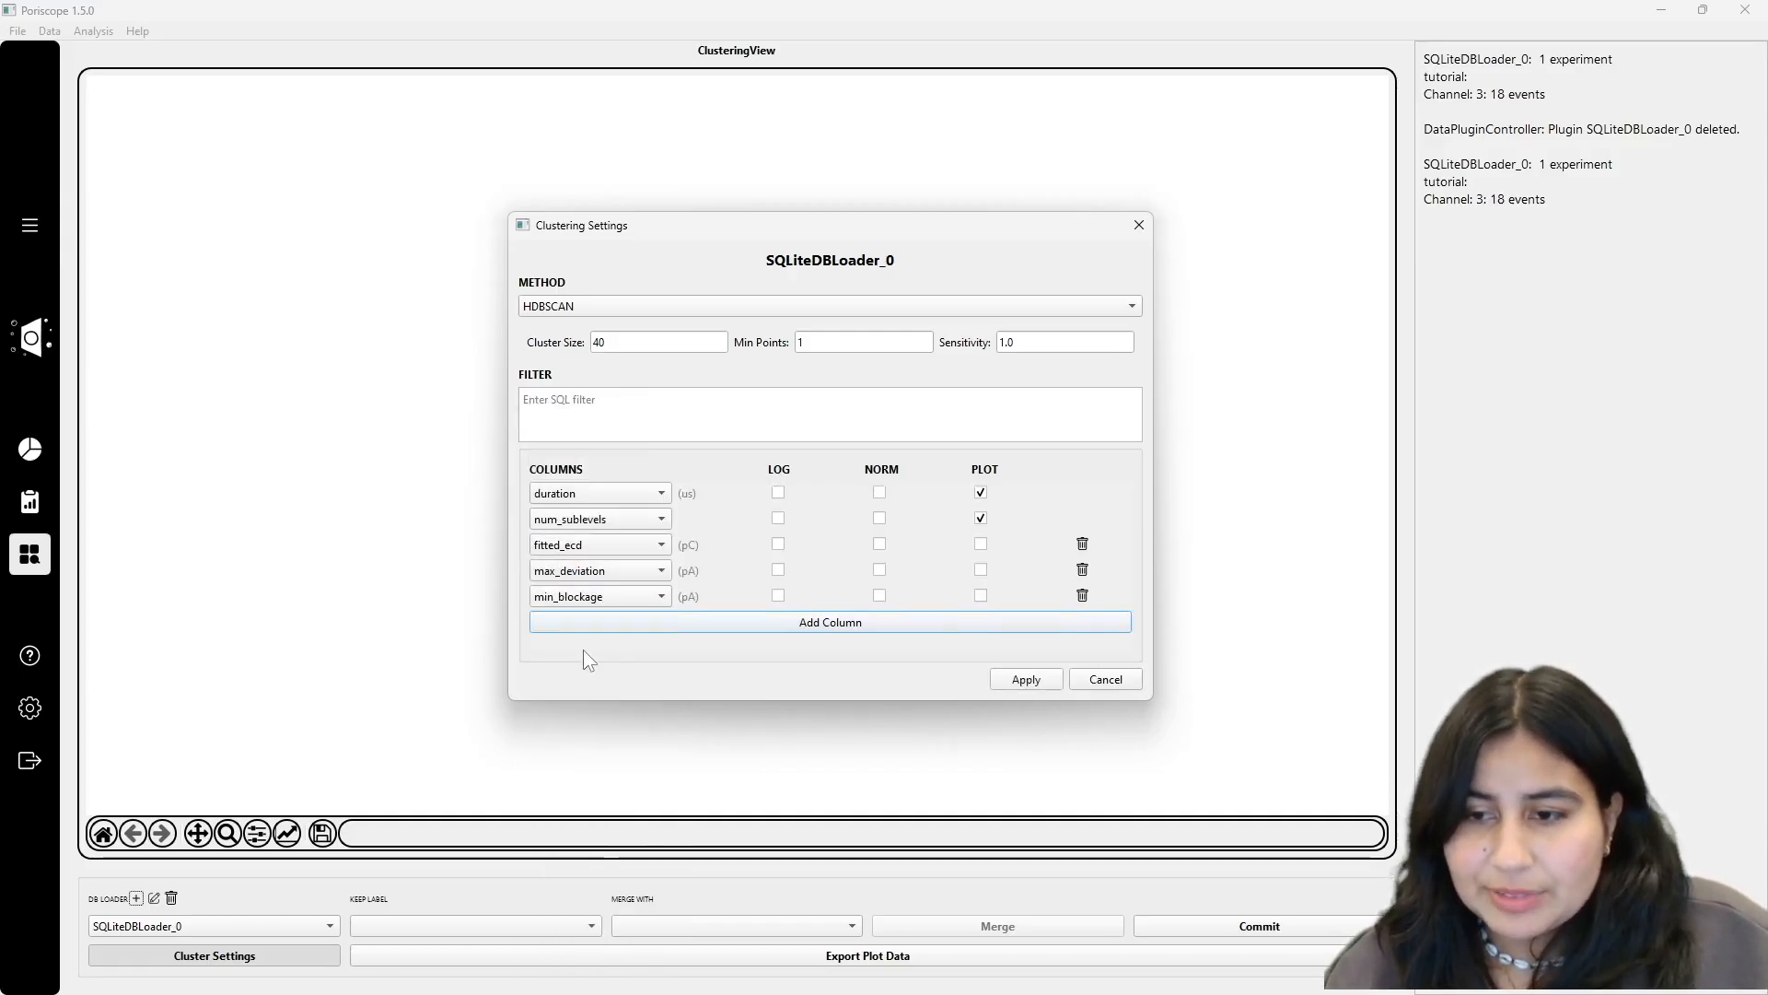
pyautogui.click(1024, 679)
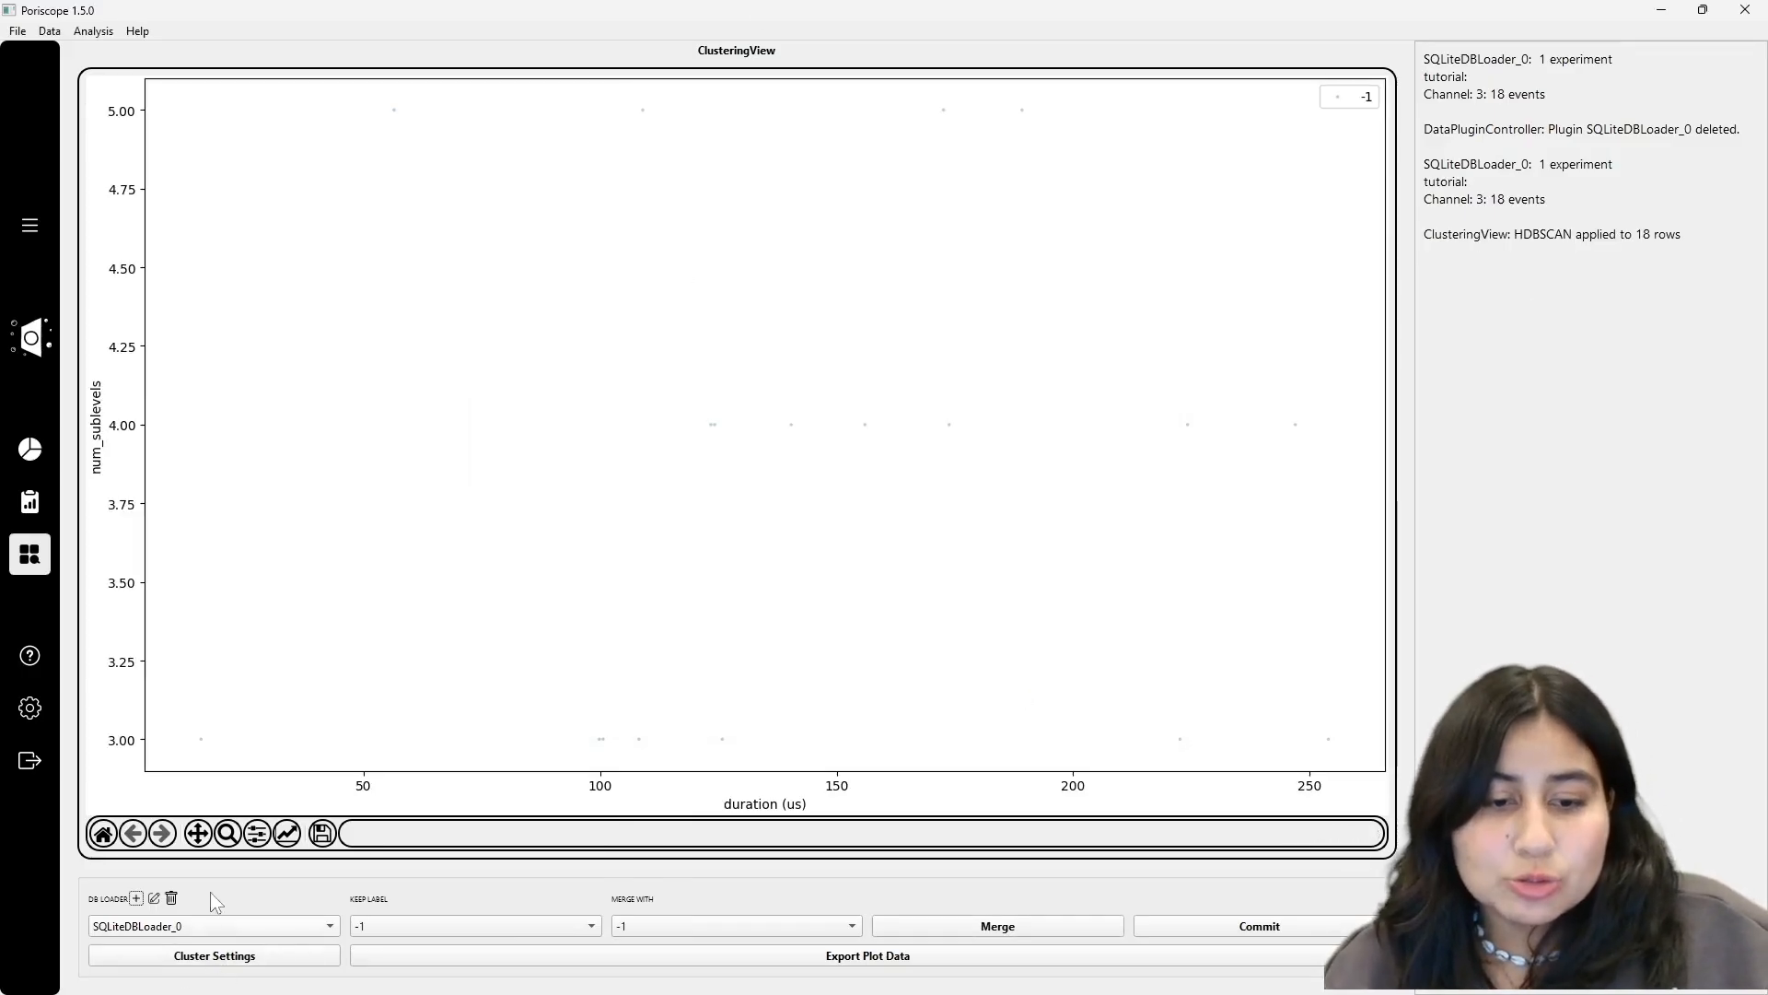
# Reopen the clustering settings, turn plotting off and back on for duration and num_sublevels, and reapply the clustering.
pyautogui.click(231, 958)
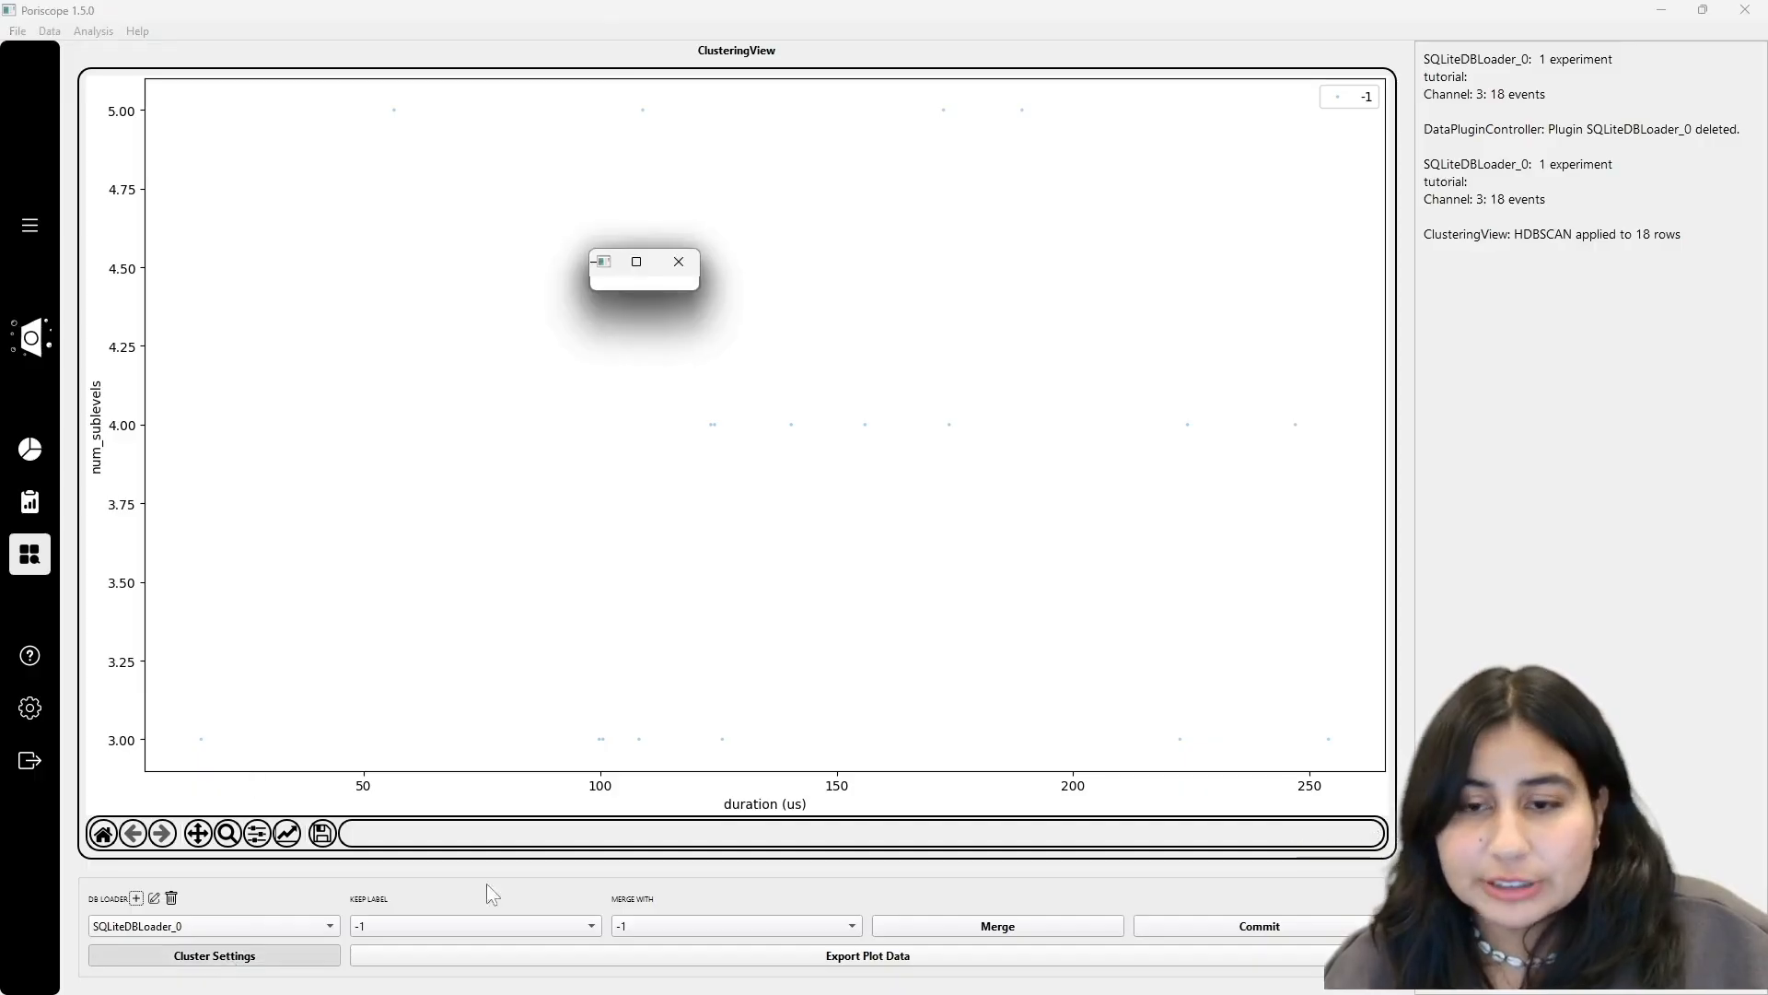
pyautogui.click(1024, 538)
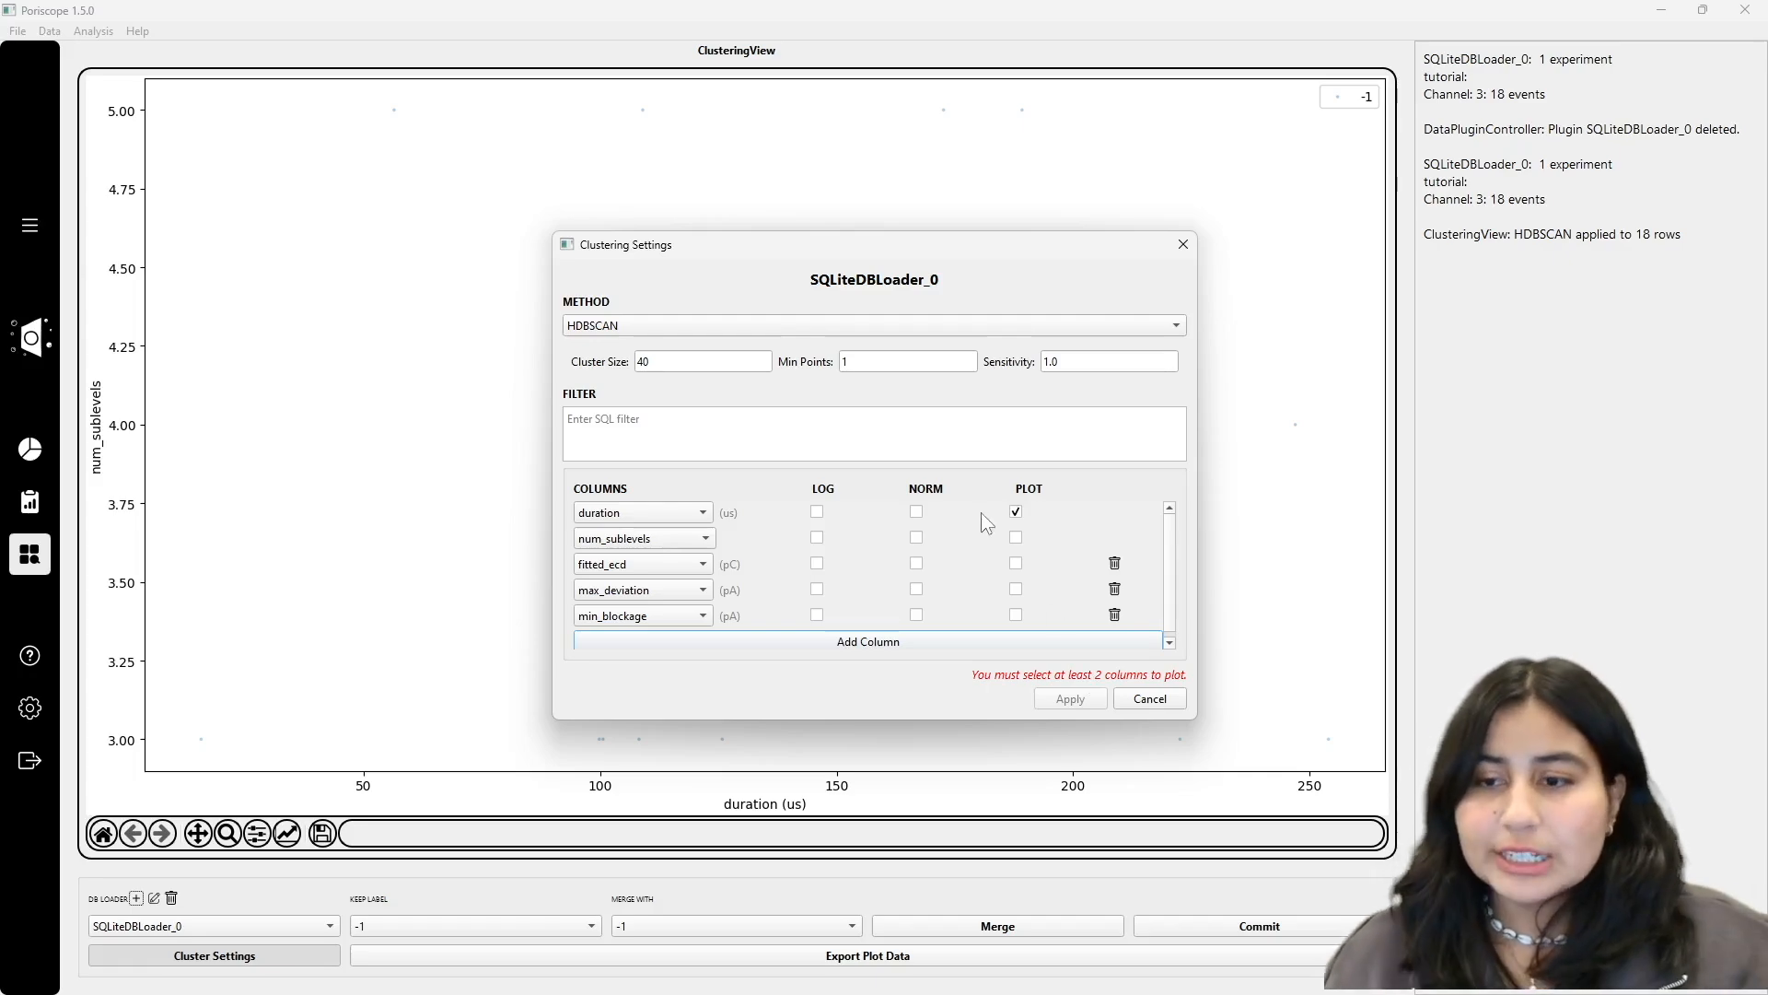
pyautogui.moveTo(856, 245); pyautogui.dragTo(768, 212)
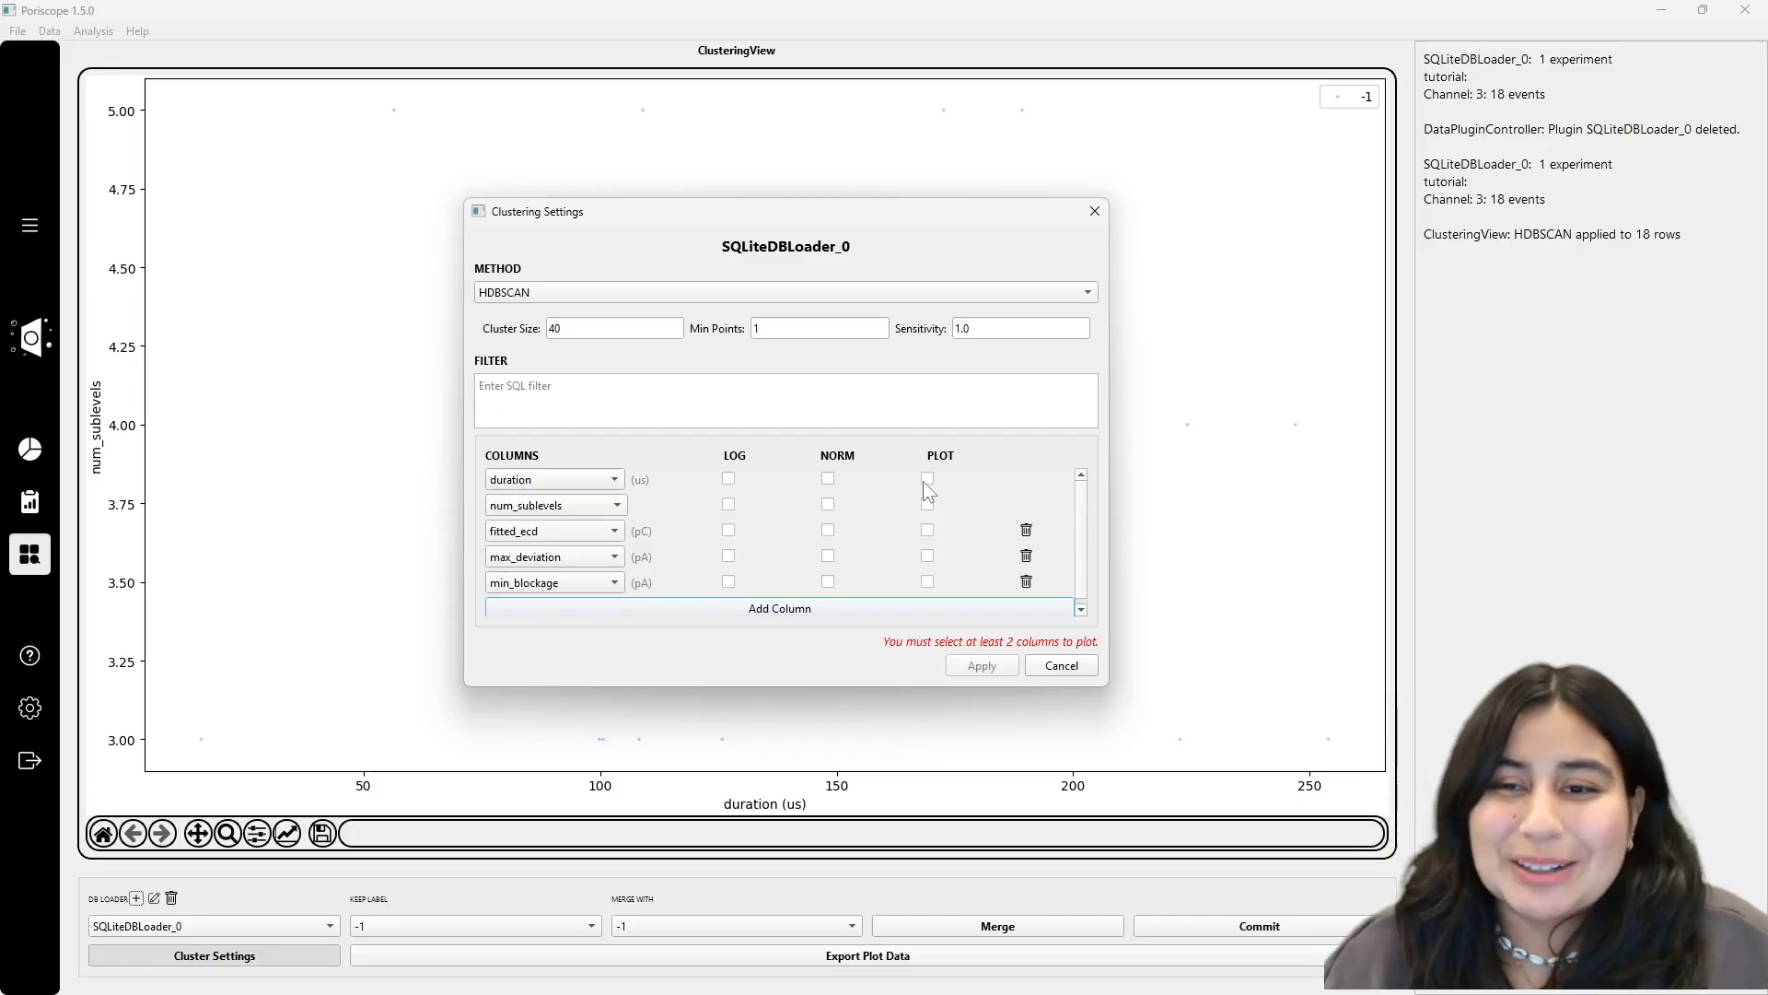
pyautogui.click(925, 479)
pyautogui.click(928, 504)
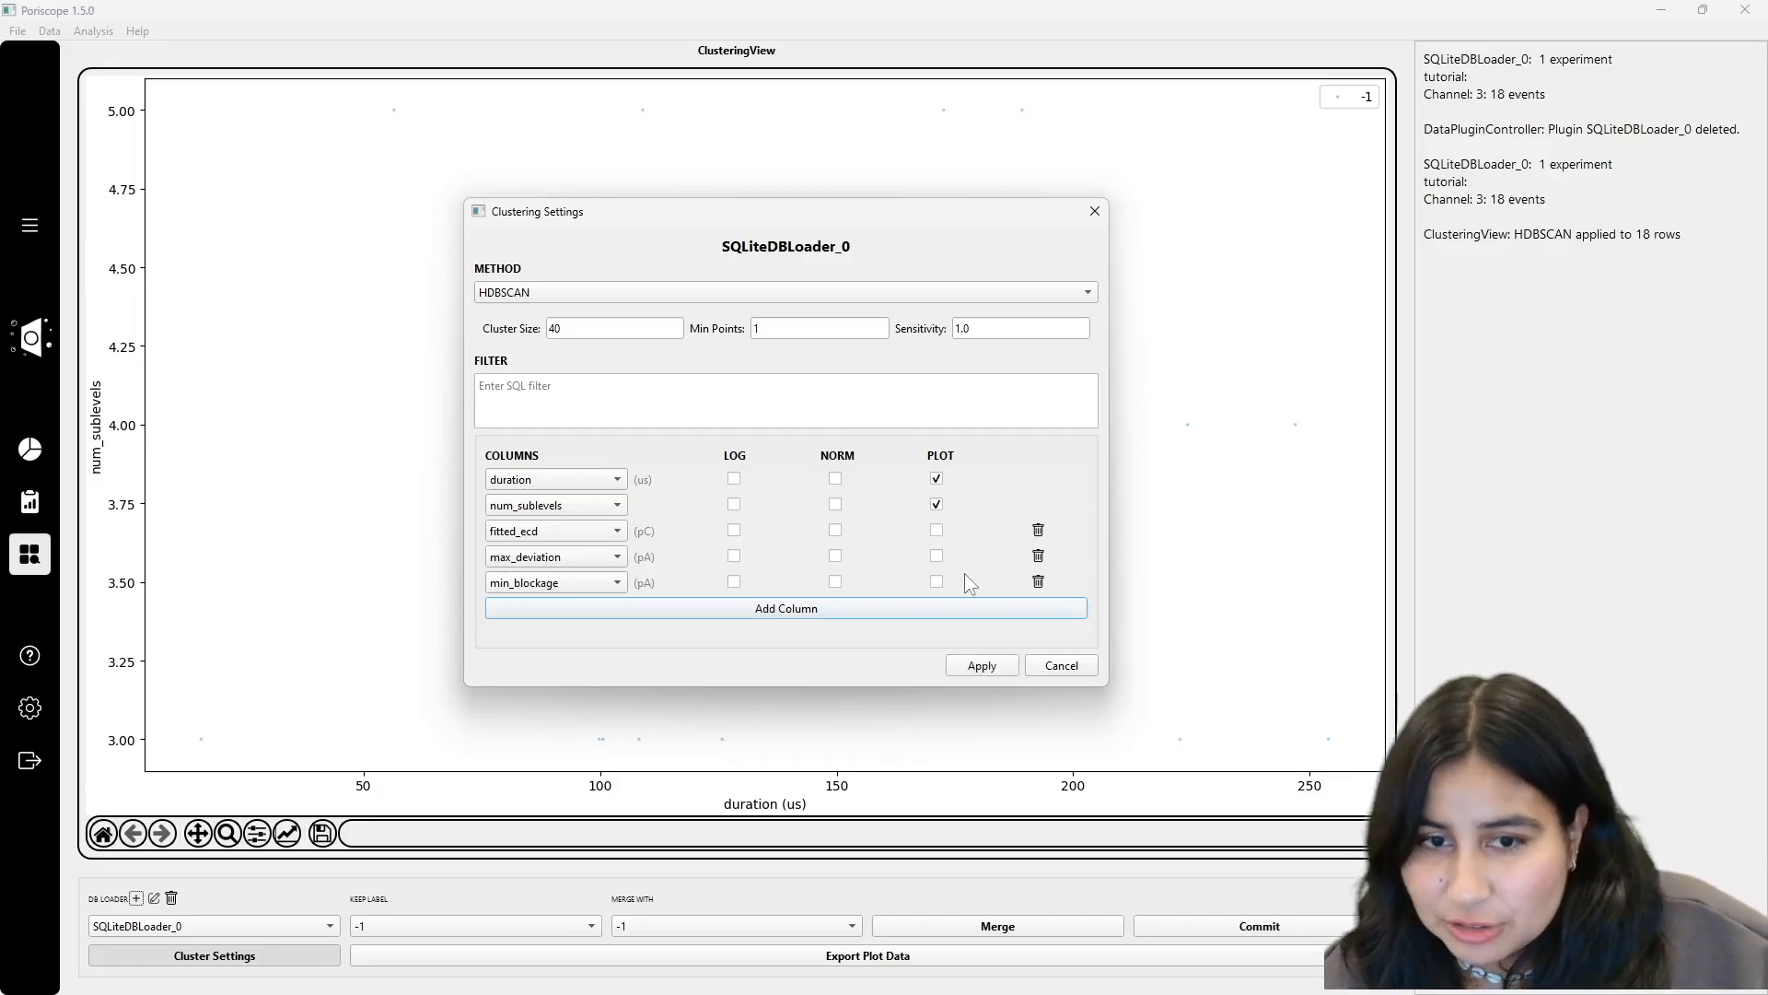
pyautogui.click(993, 663)
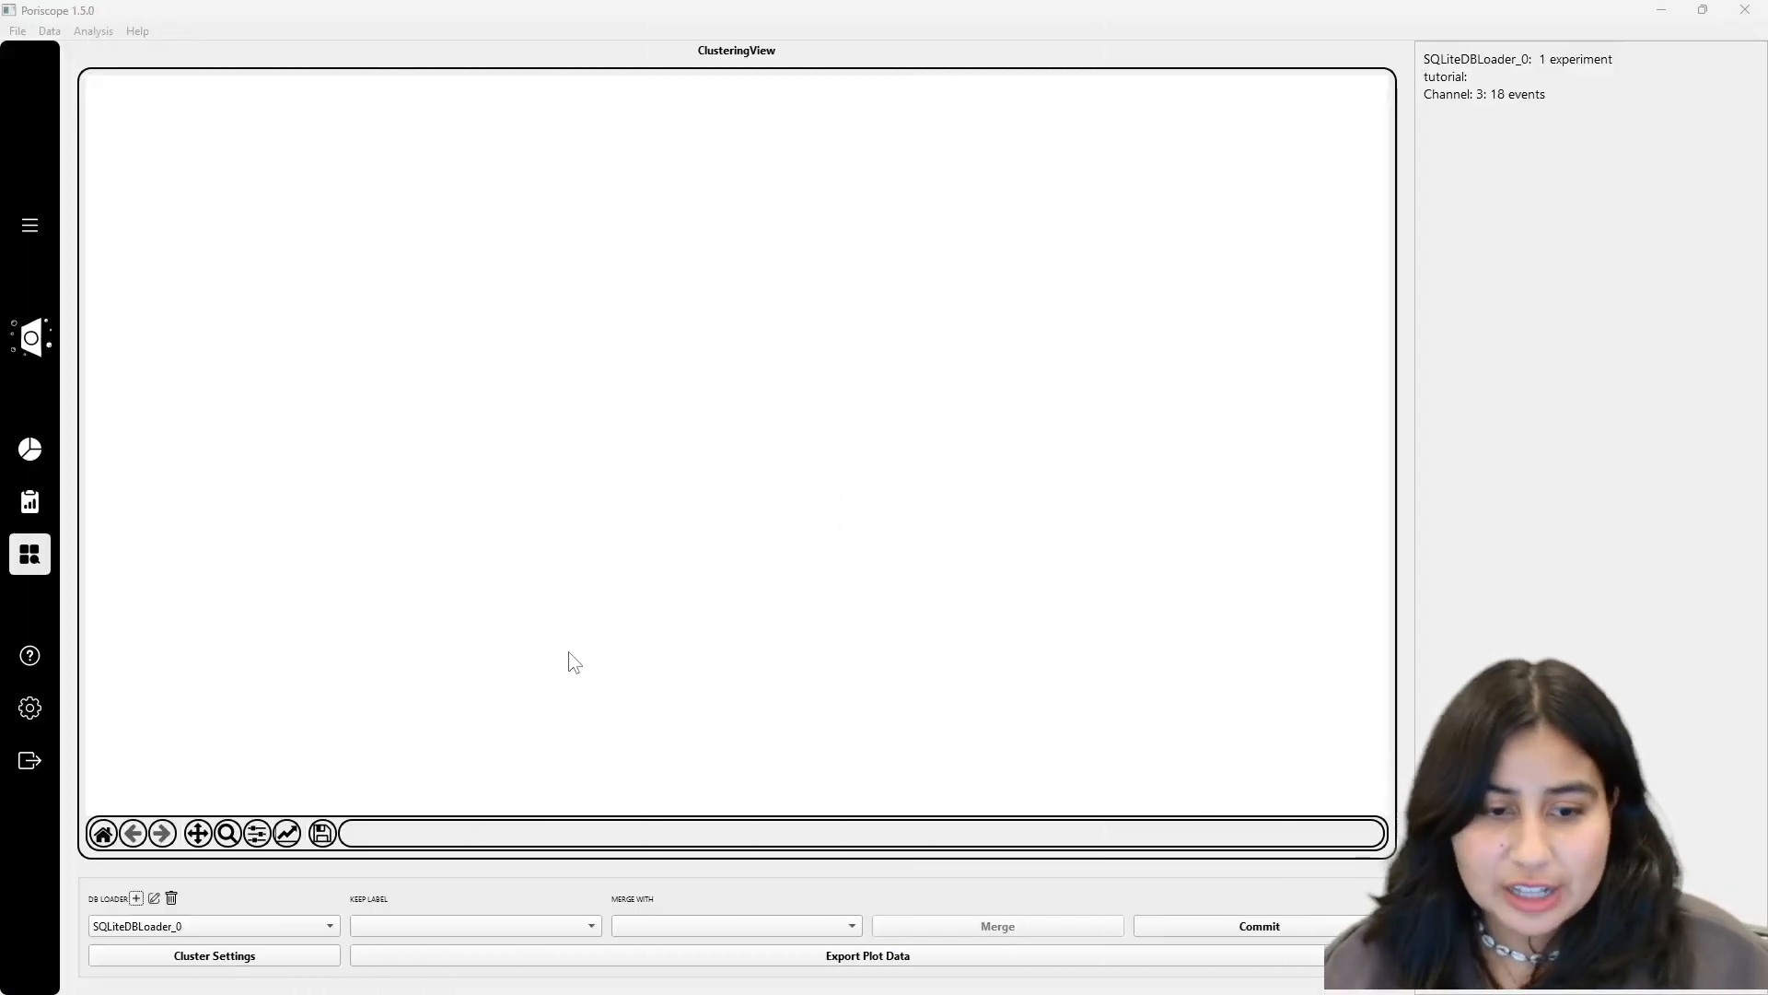
# Open the clustering settings and choose the Gaussian Mixtures method with 5 clusters.
pyautogui.click(267, 955)
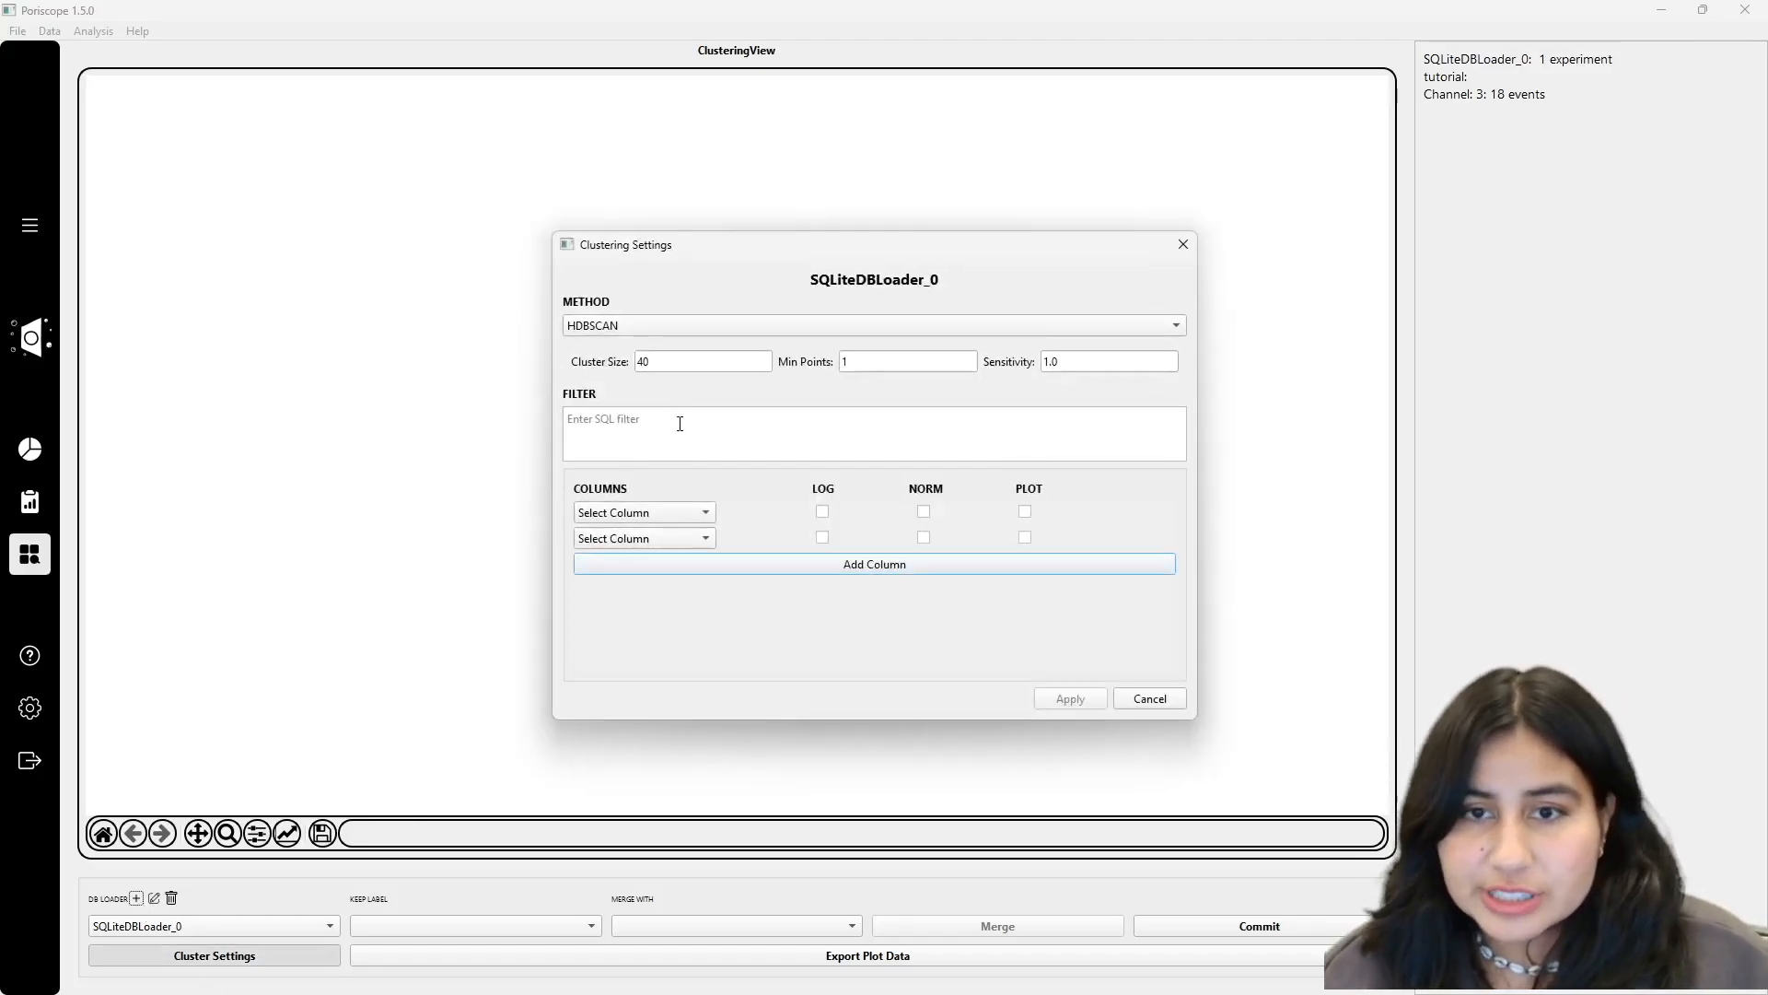
pyautogui.click(633, 327)
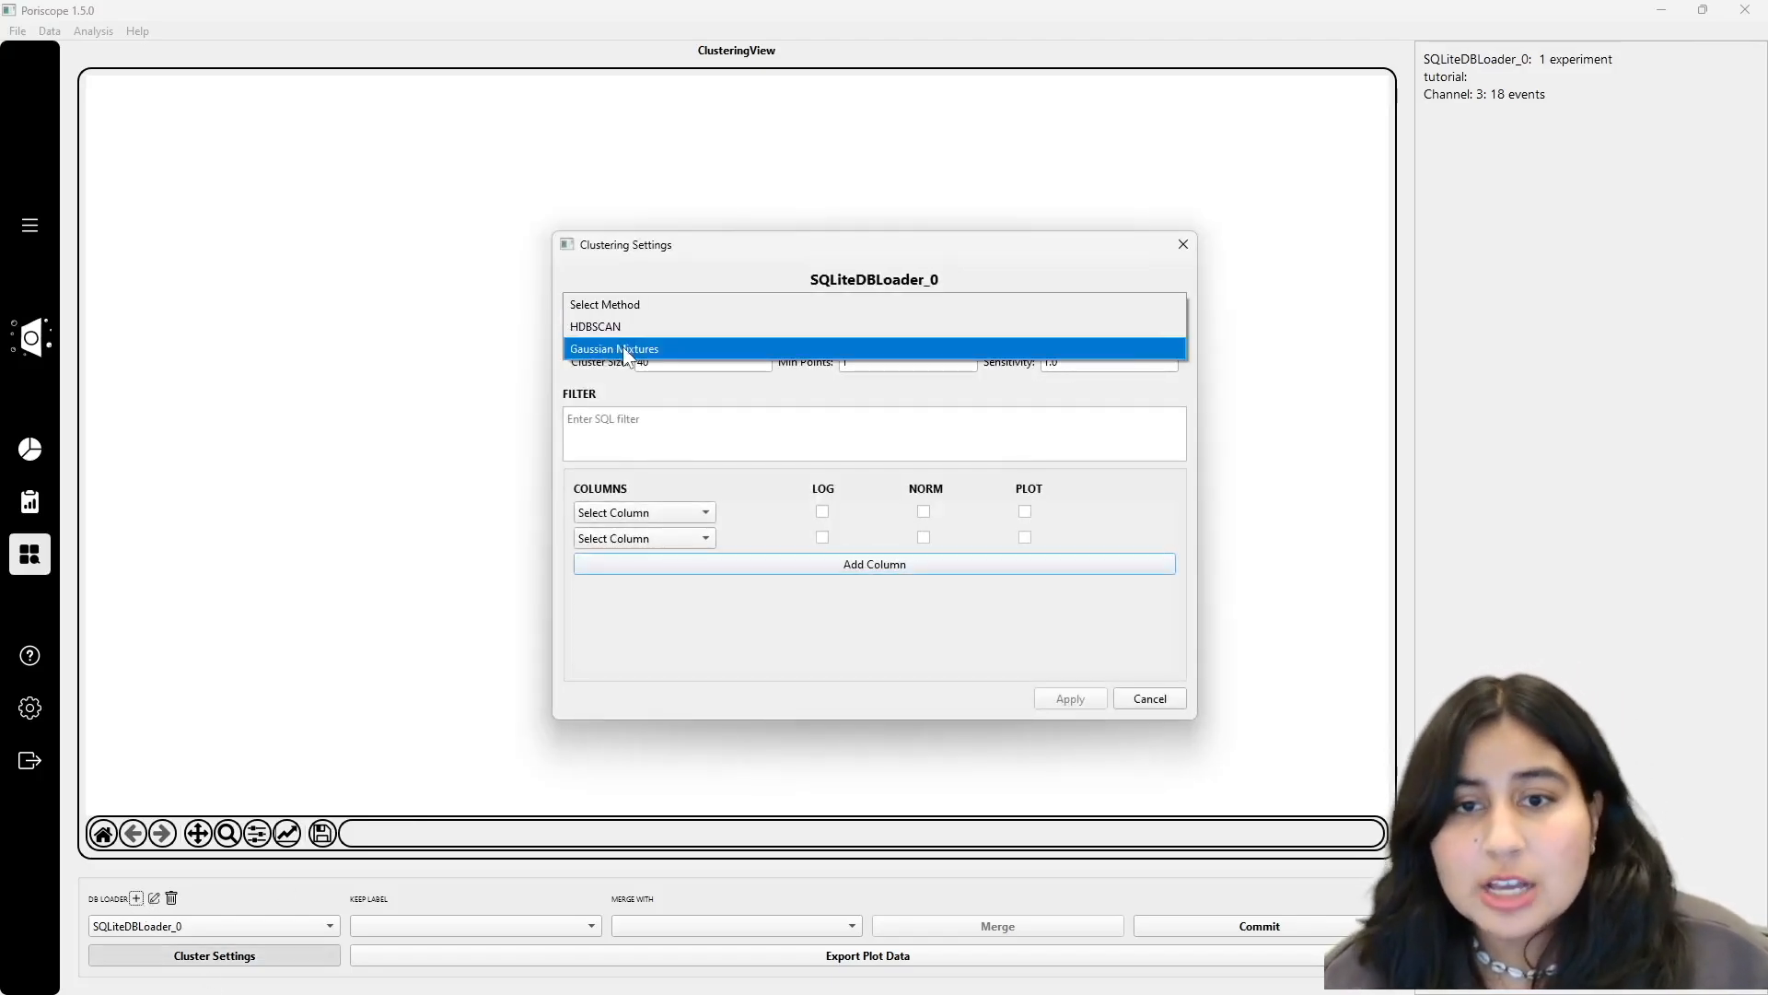
pyautogui.click(623, 353)
pyautogui.click(699, 366)
pyautogui.write('5')
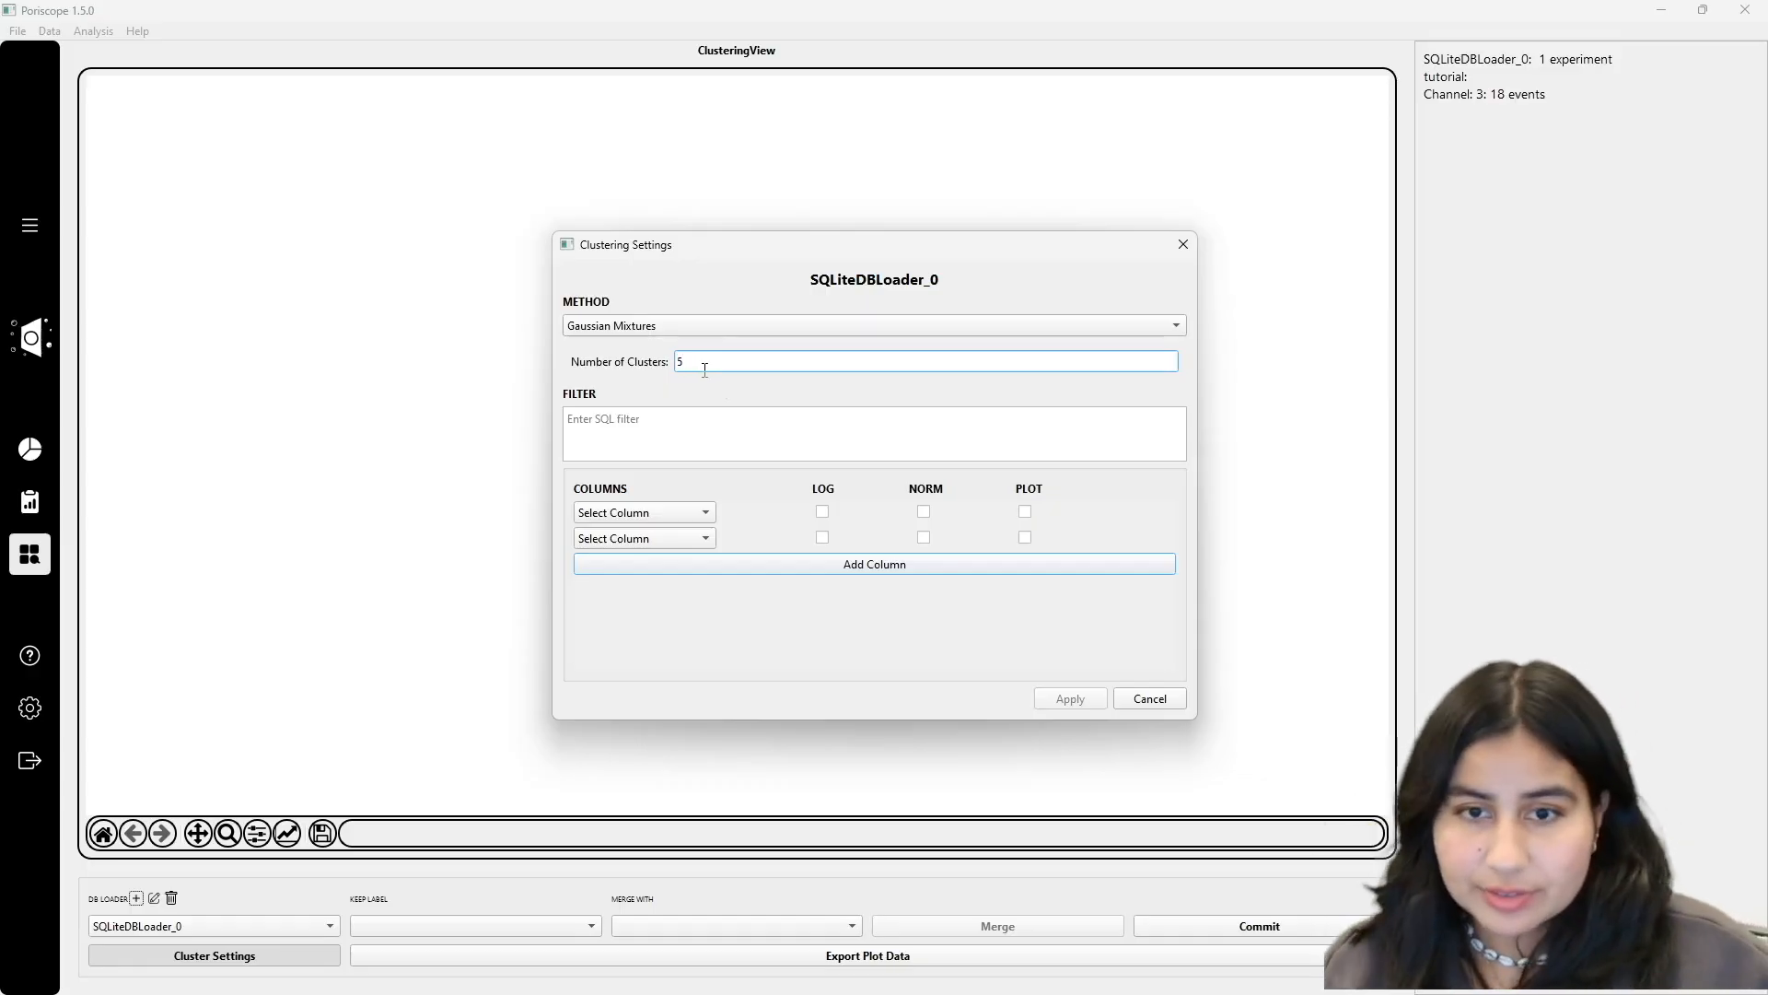
# Set the clustering columns to duration and num_sublevels, enable plotting for both, and apply the Gaussian Mixtures clustering.
pyautogui.click(661, 506)
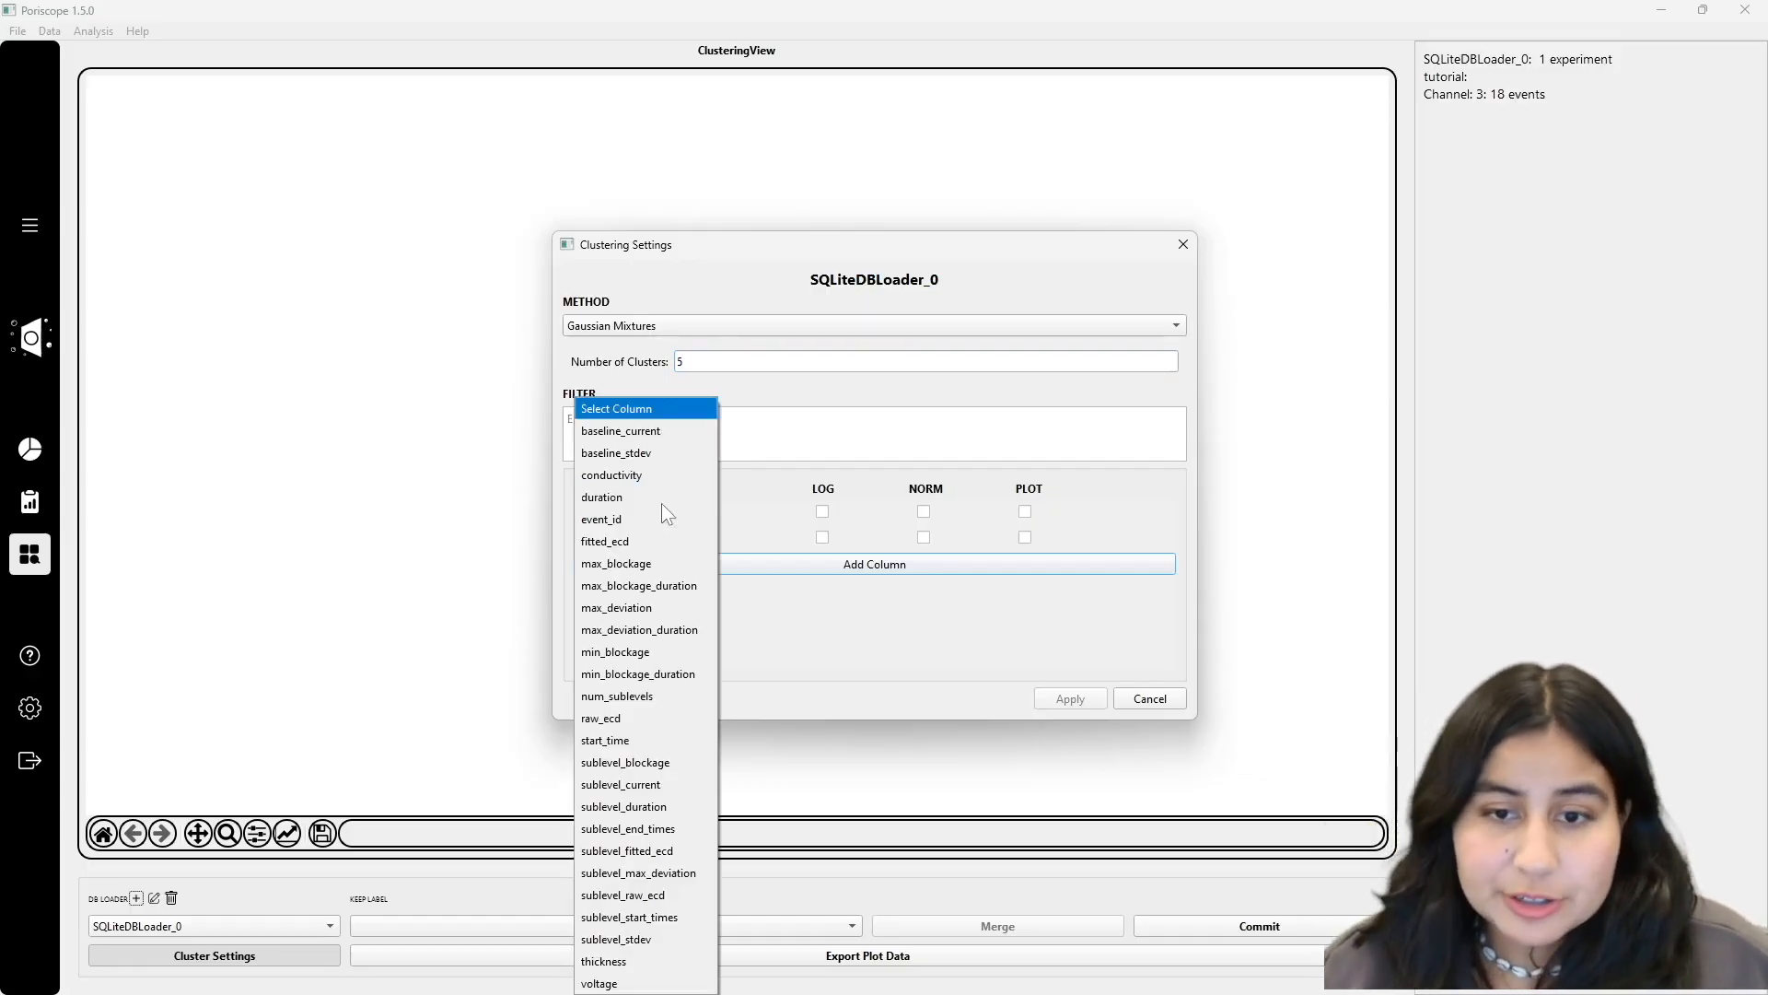
pyautogui.click(602, 497)
pyautogui.click(645, 539)
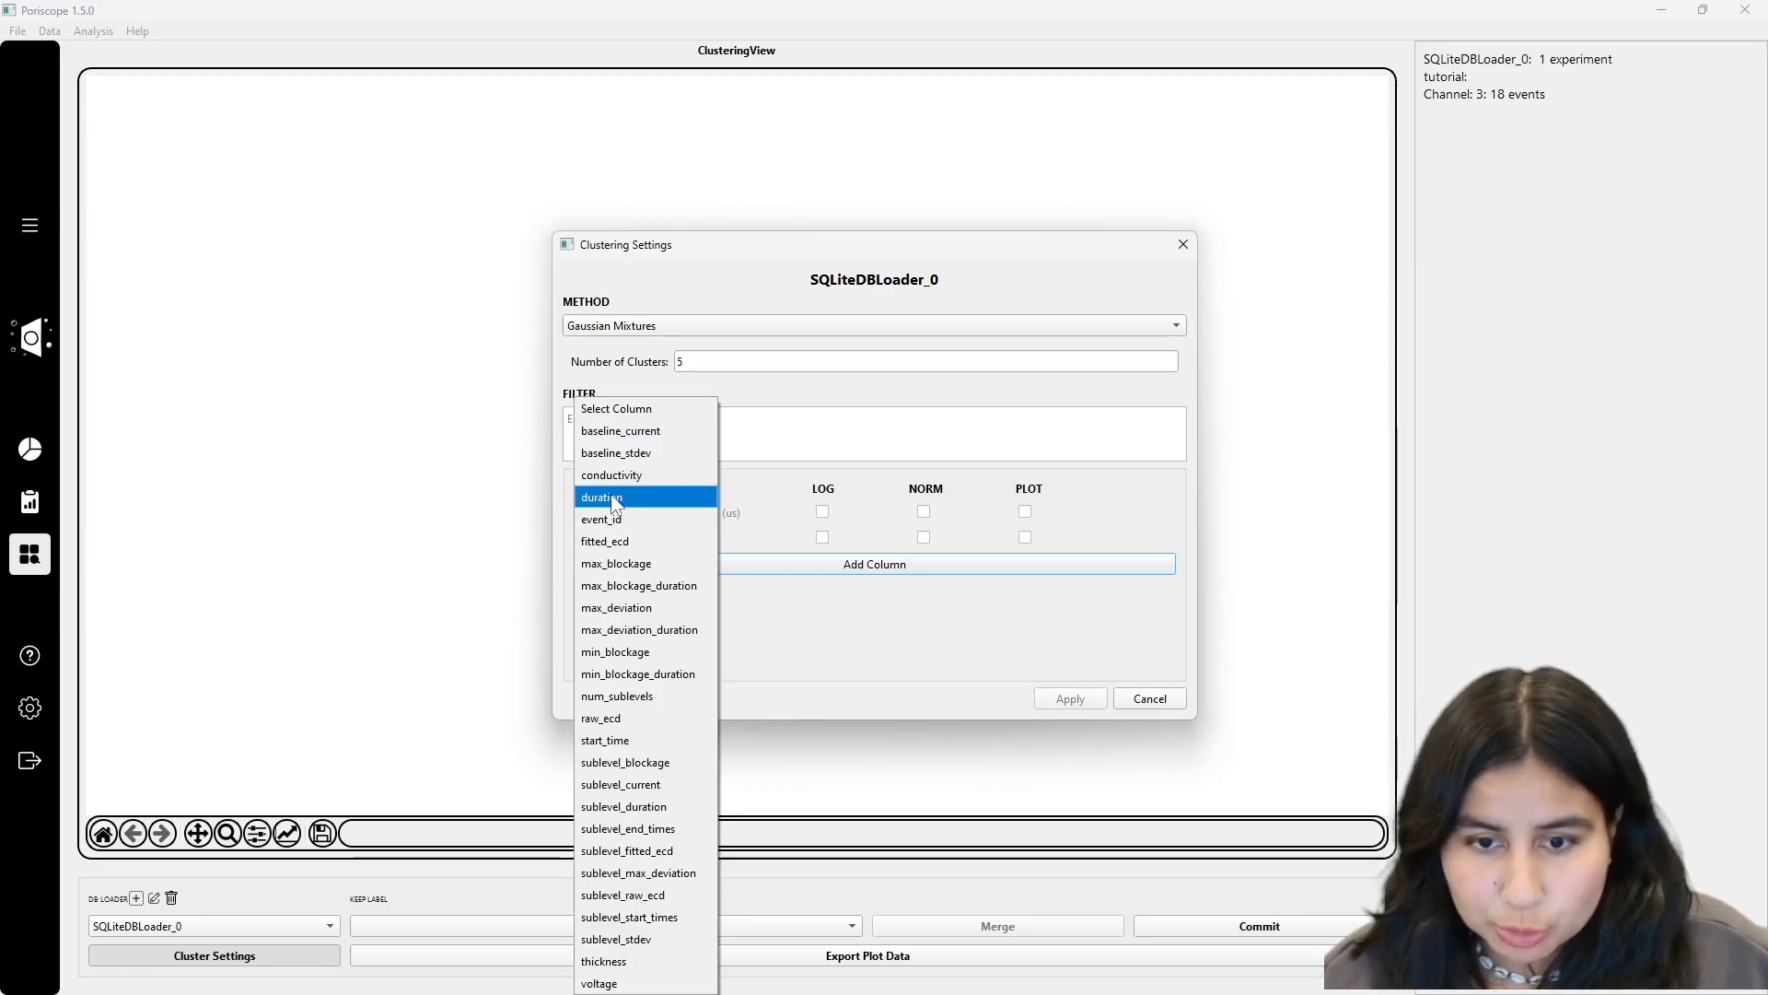
pyautogui.click(615, 500)
pyautogui.click(610, 534)
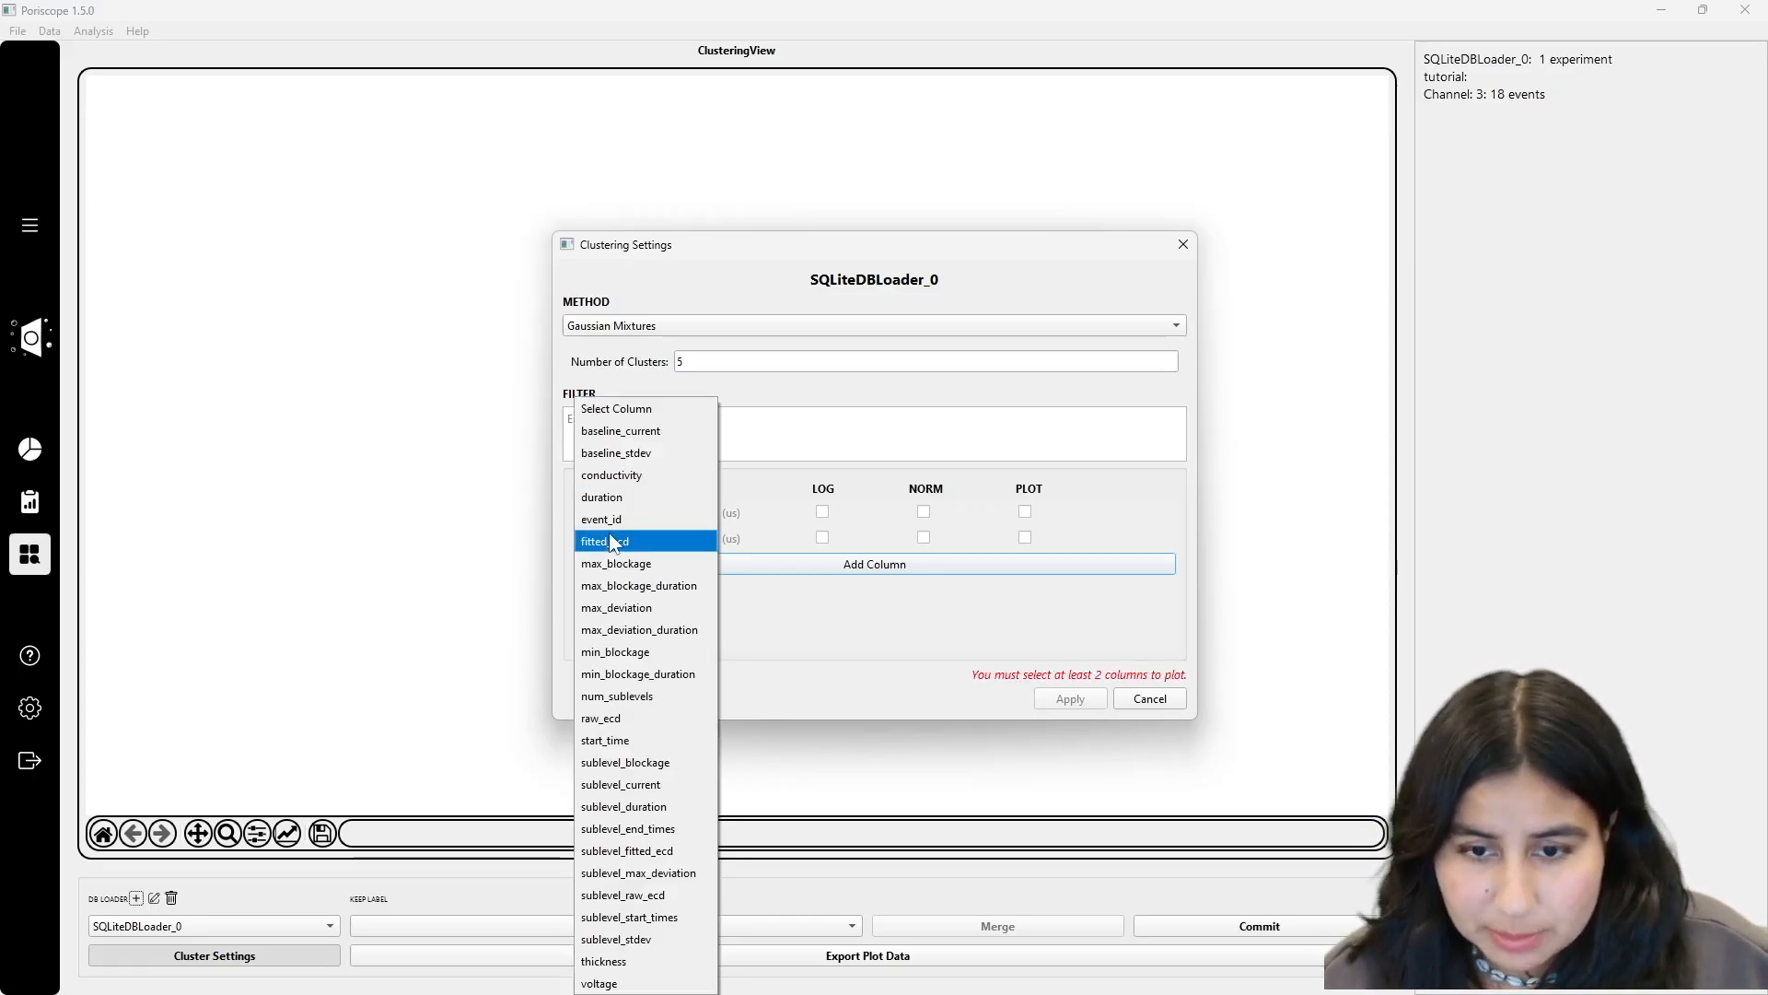
pyautogui.click(632, 697)
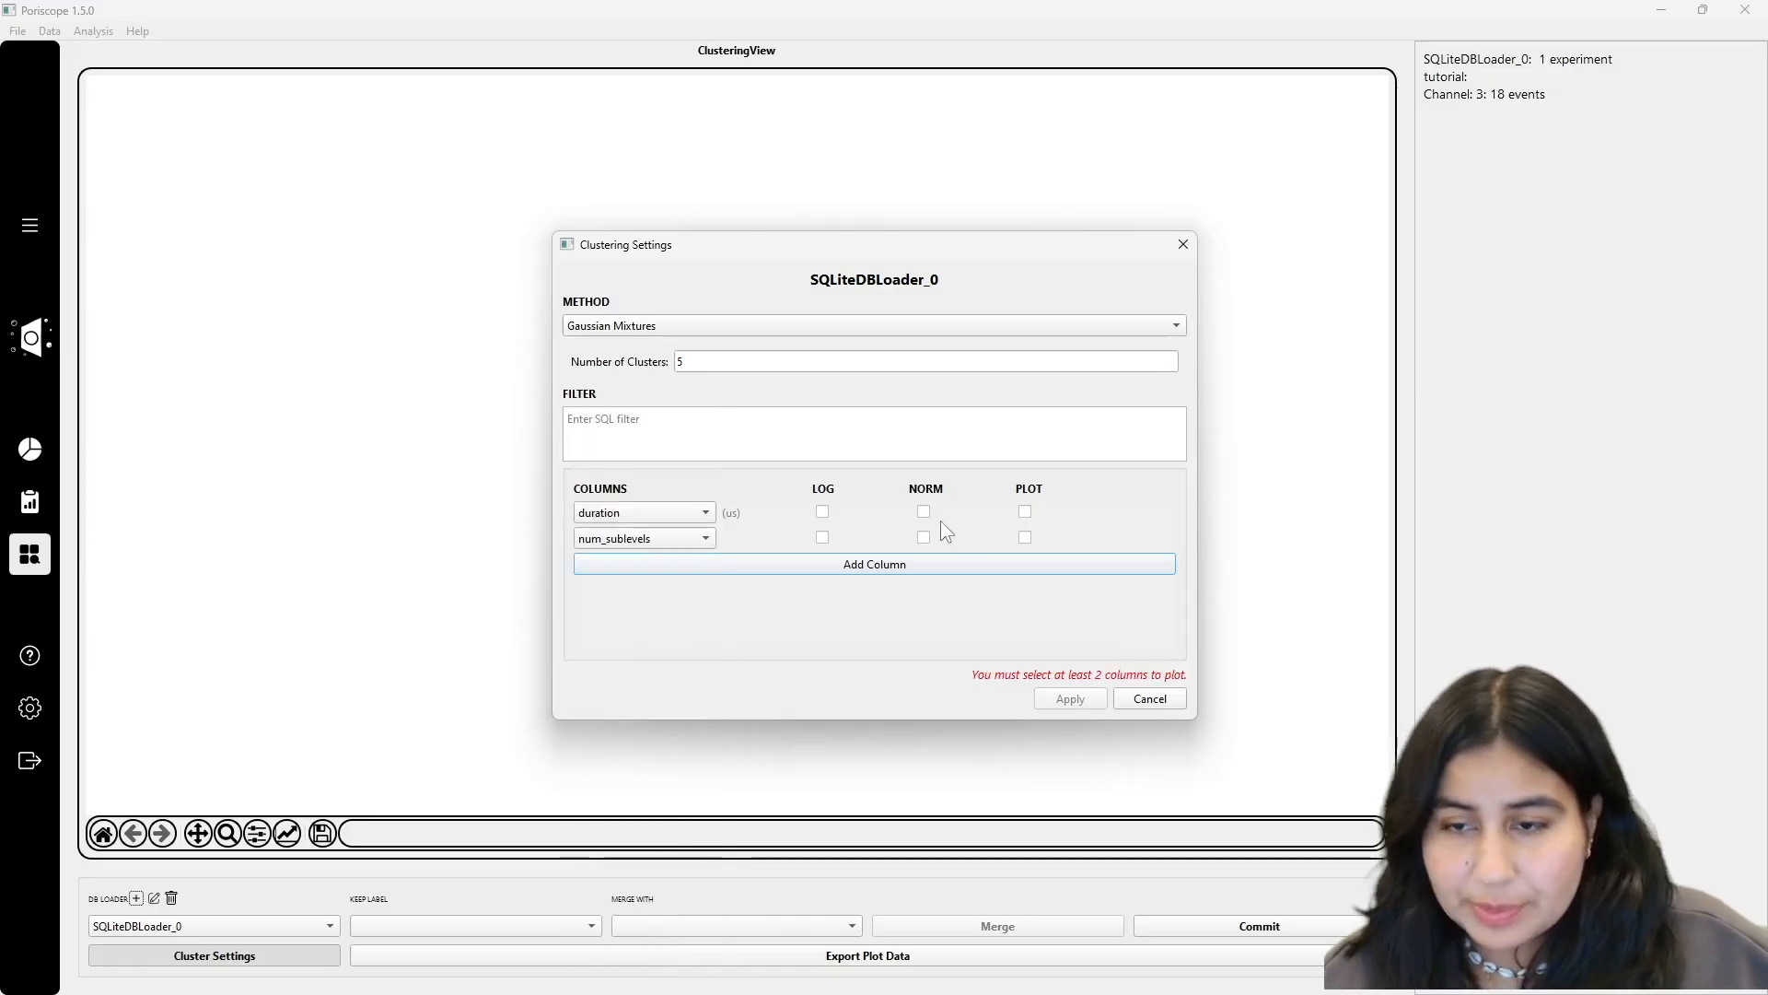
pyautogui.click(1024, 538)
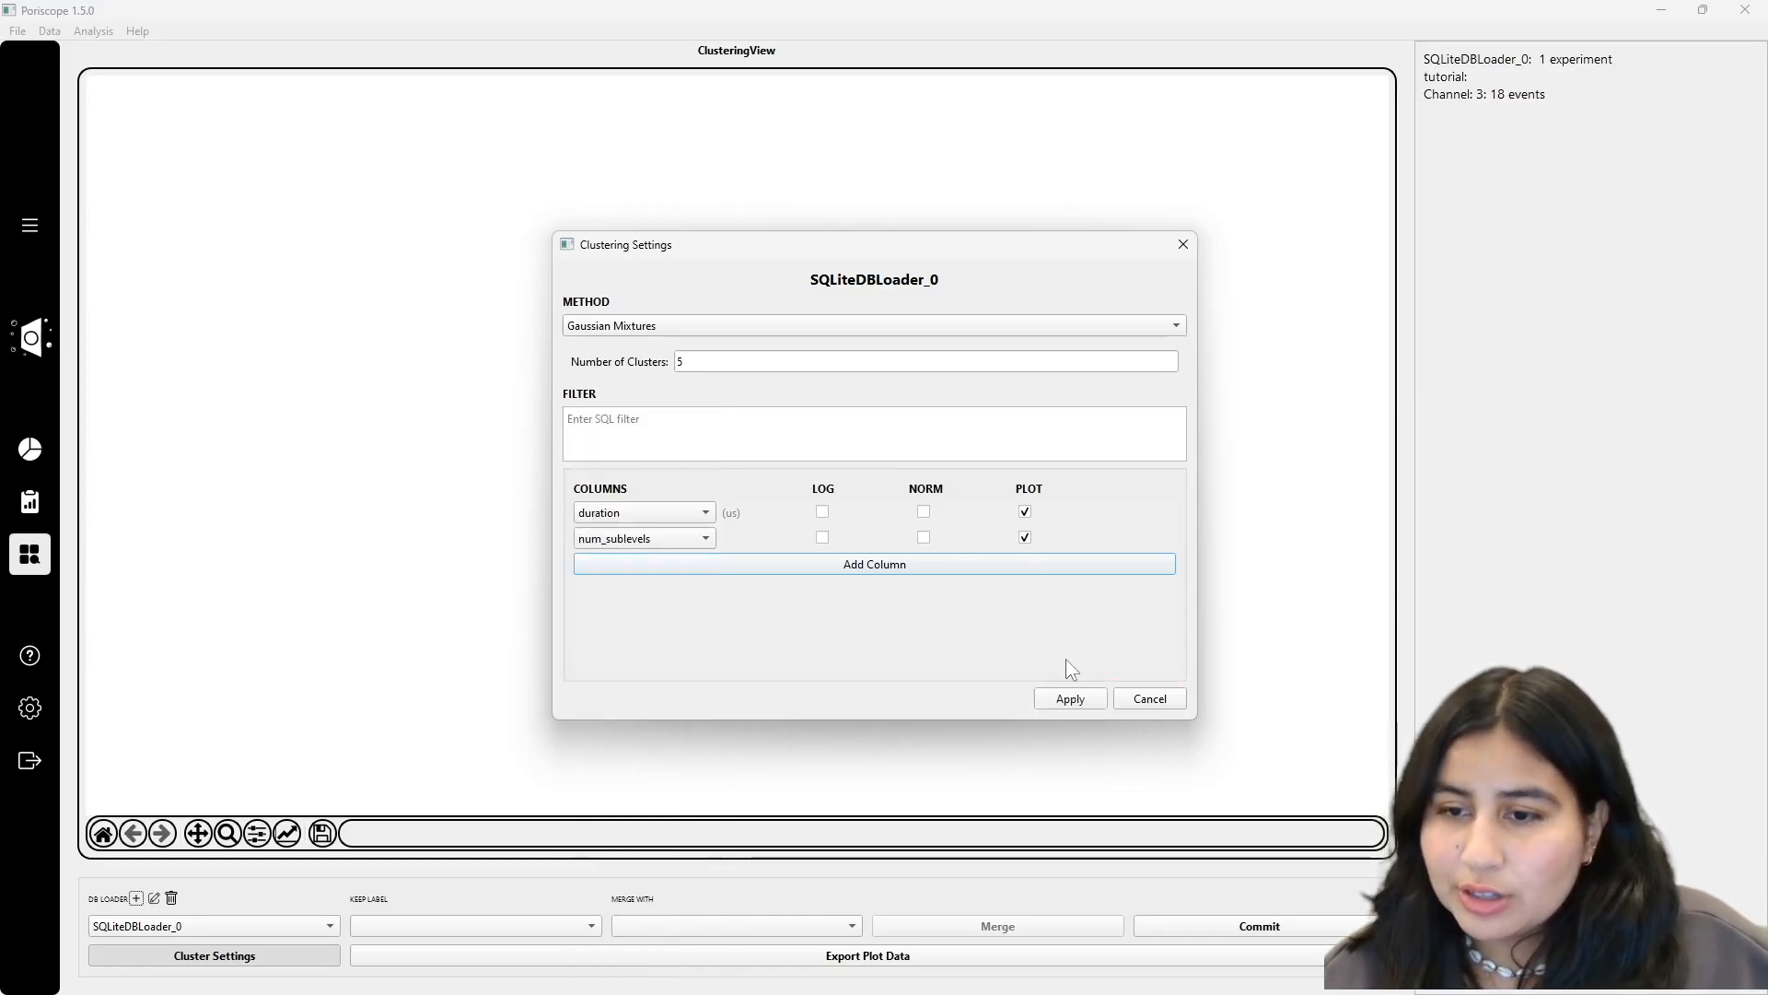
pyautogui.click(1068, 698)
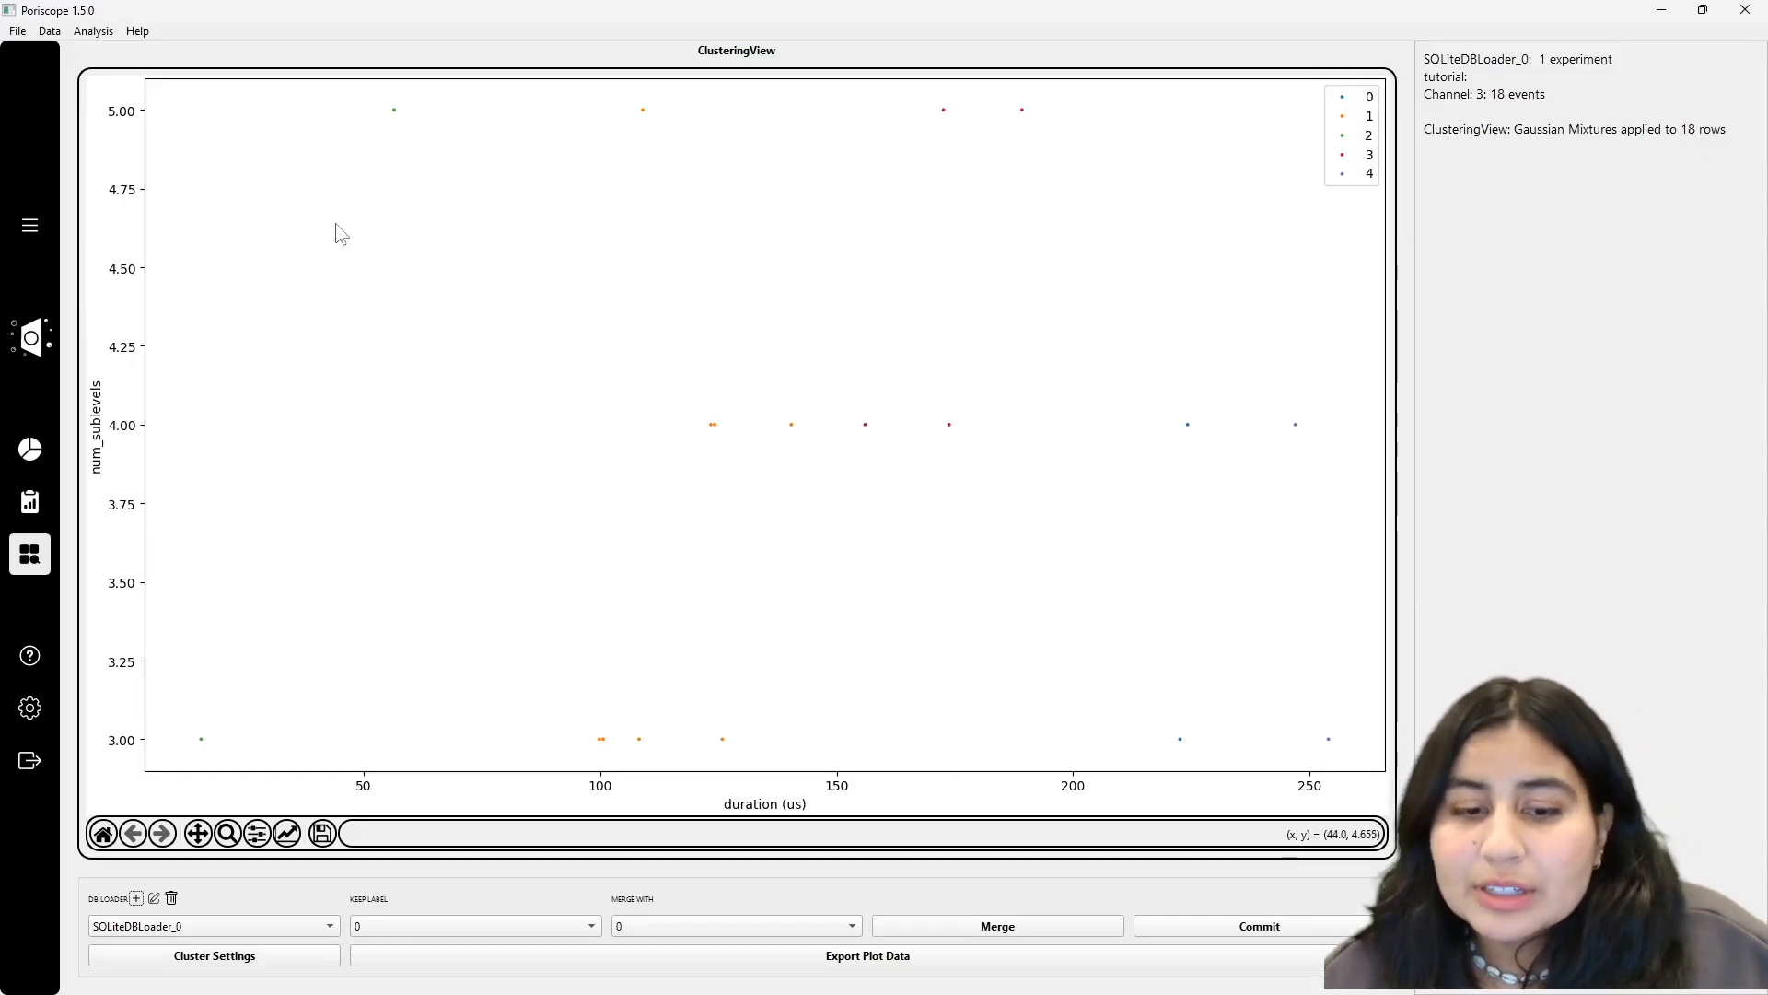
pyautogui.click(432, 926)
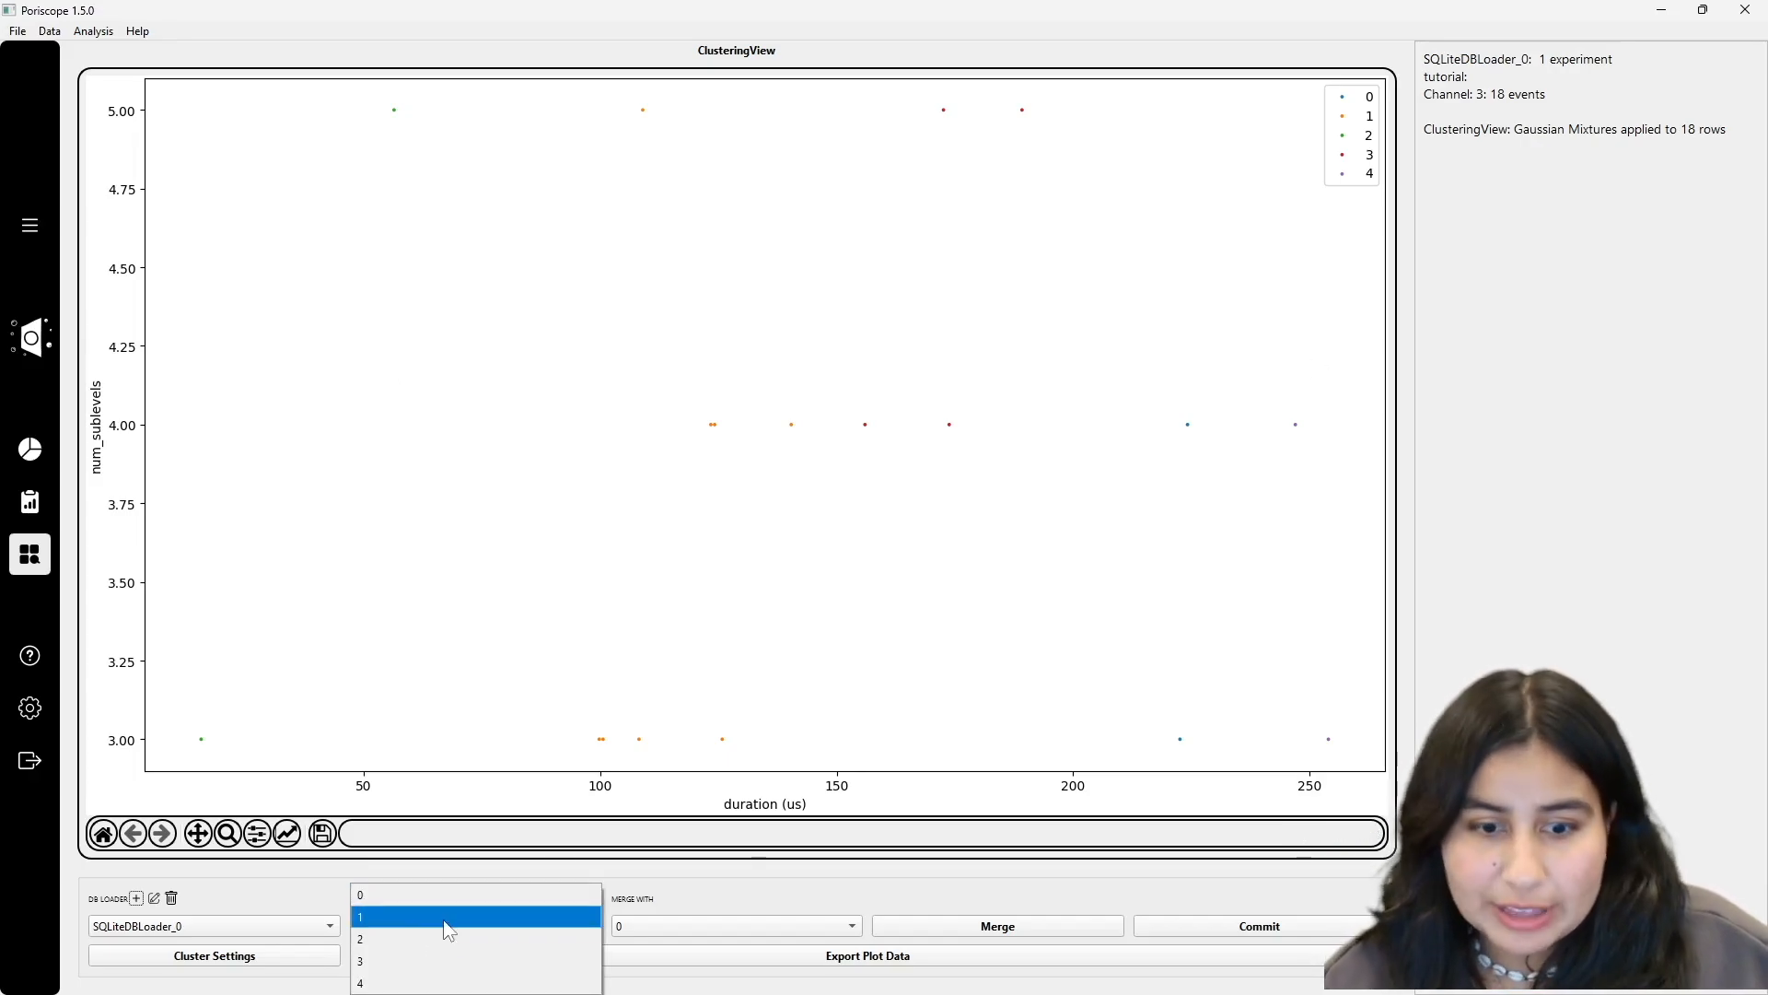
pyautogui.click(296, 891)
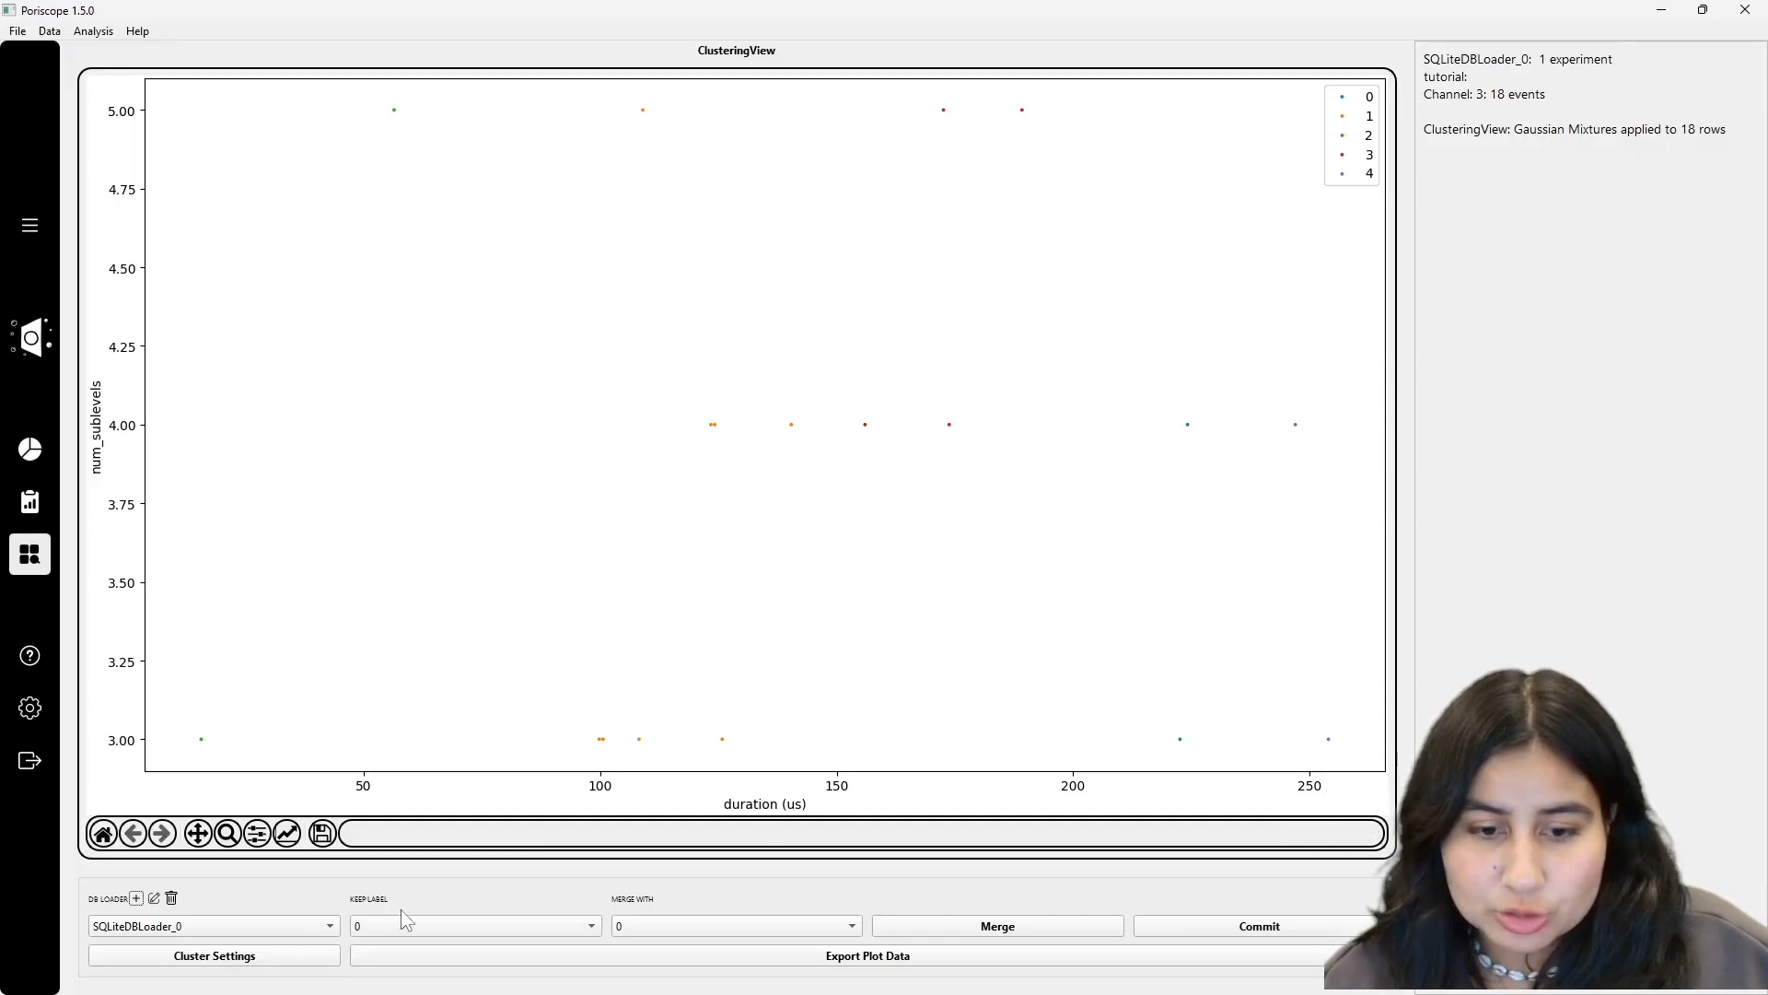
pyautogui.click(385, 921)
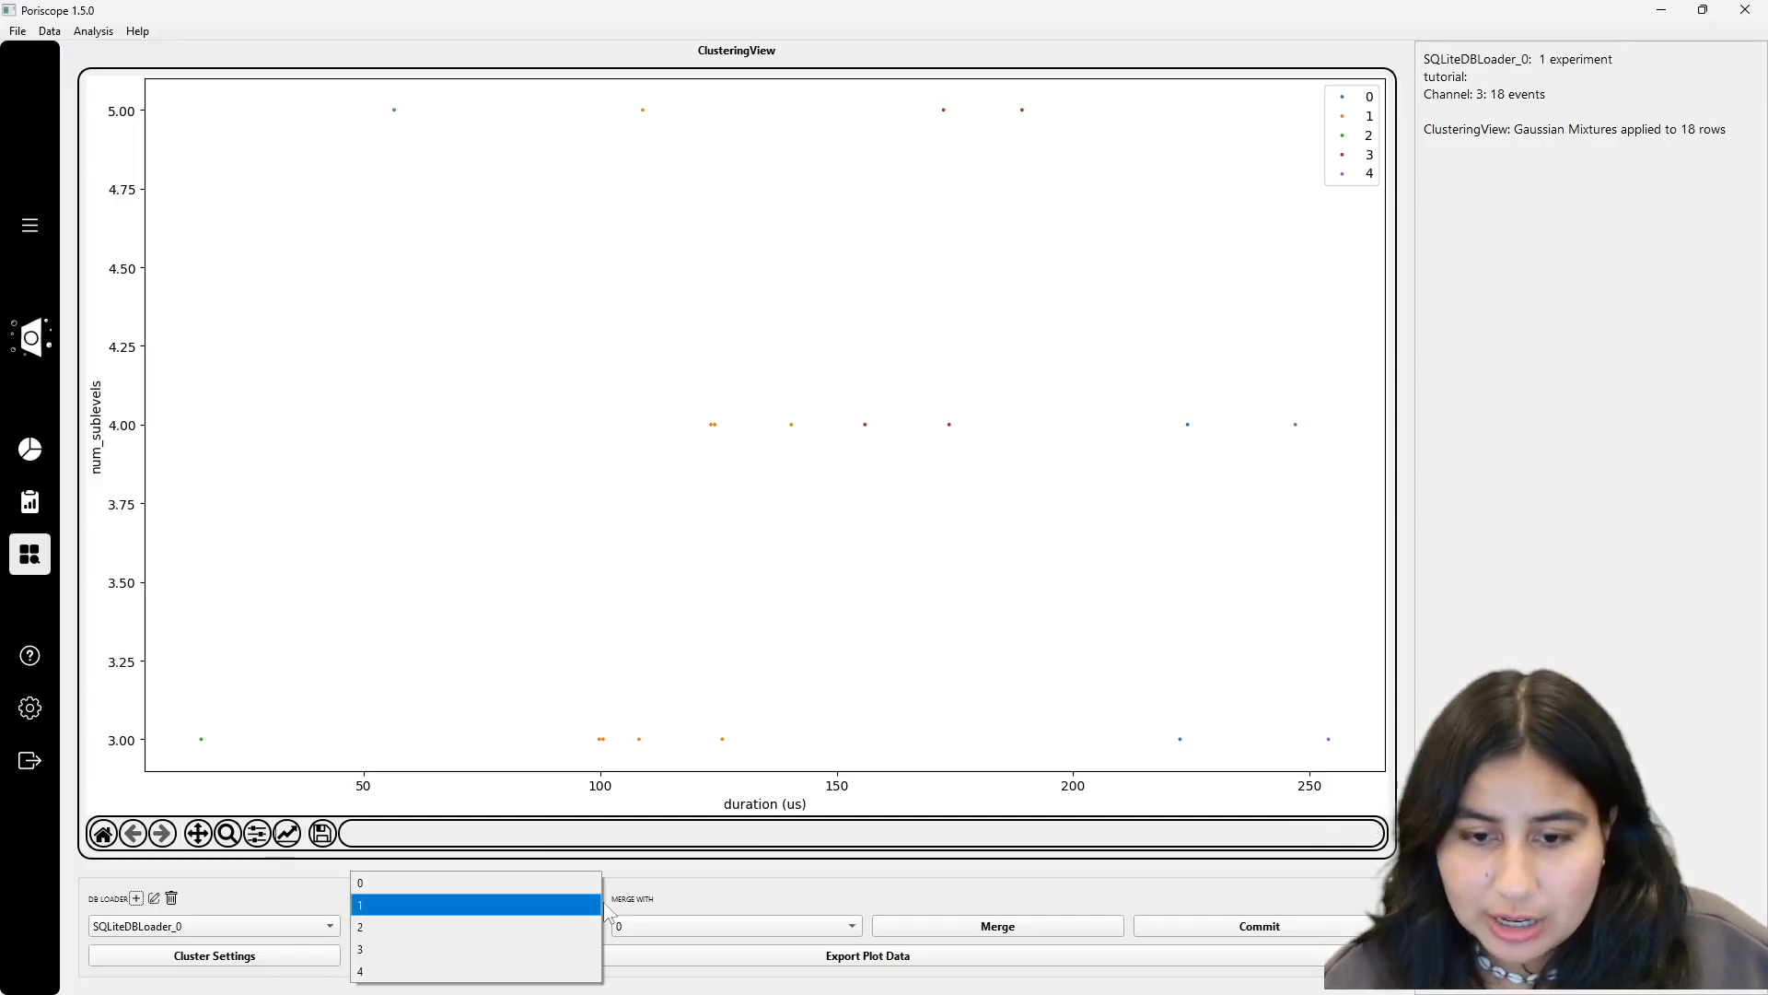
pyautogui.click(517, 871)
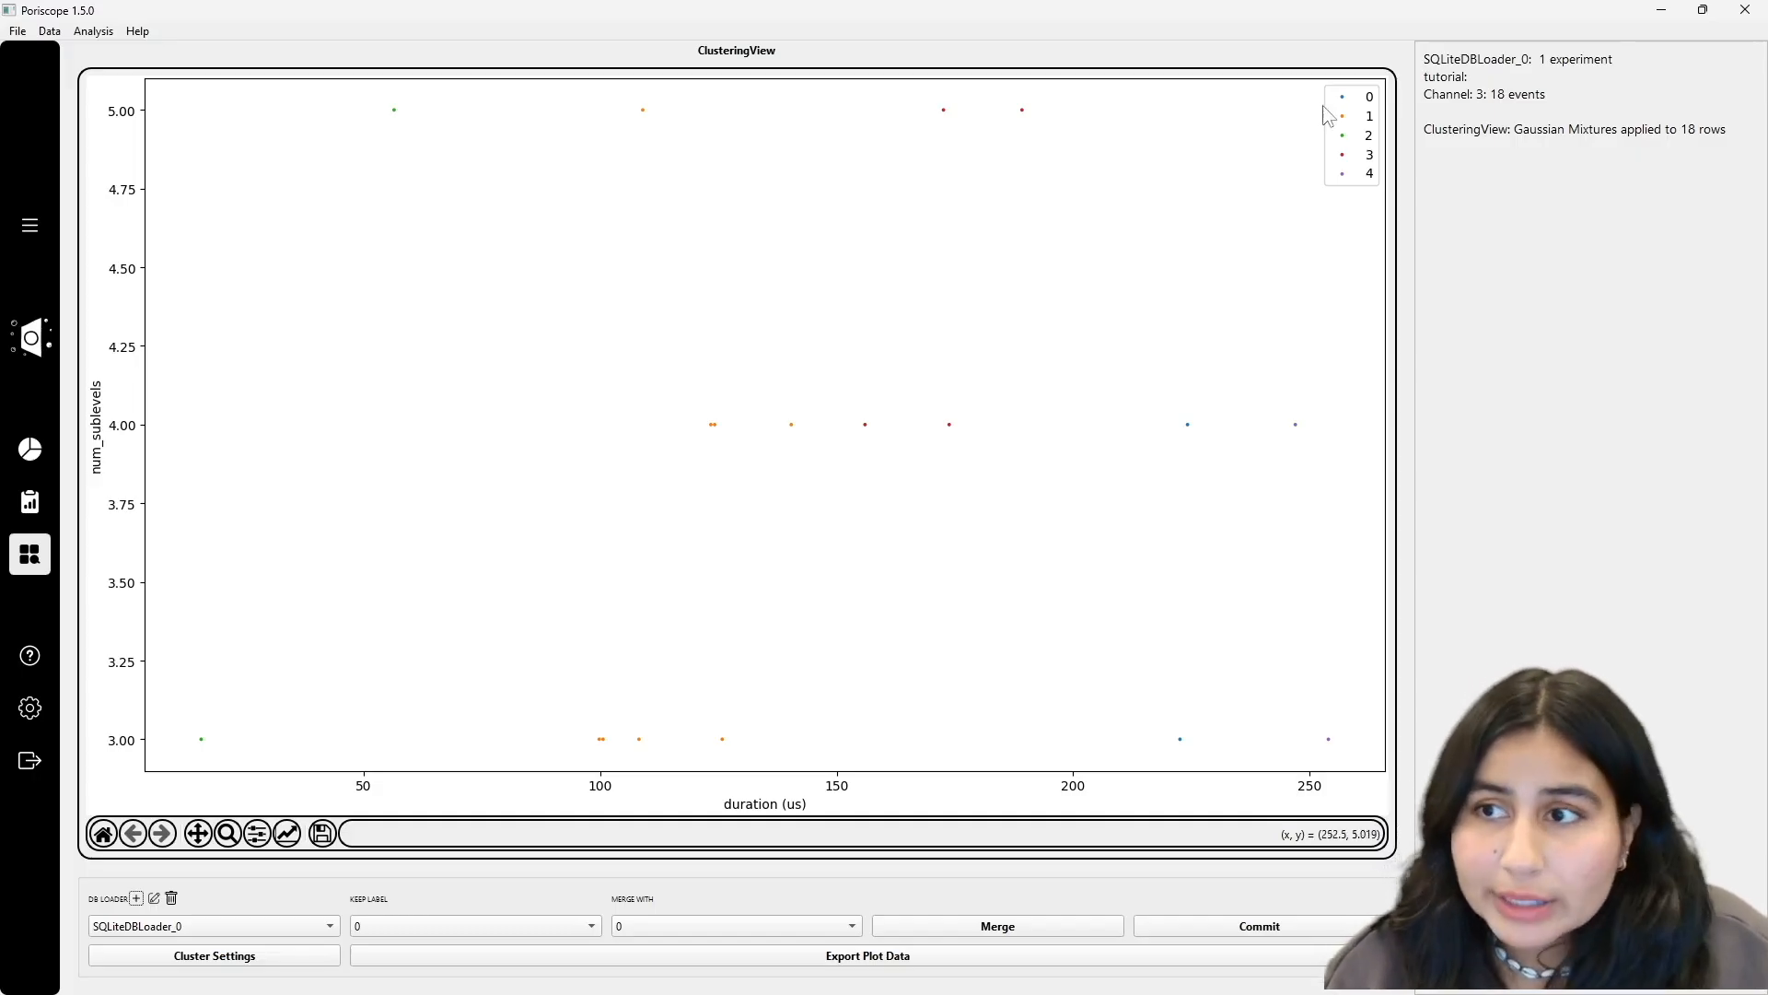
# Merge cluster 3 into cluster 1, keeping label 1.
pyautogui.click(448, 928)
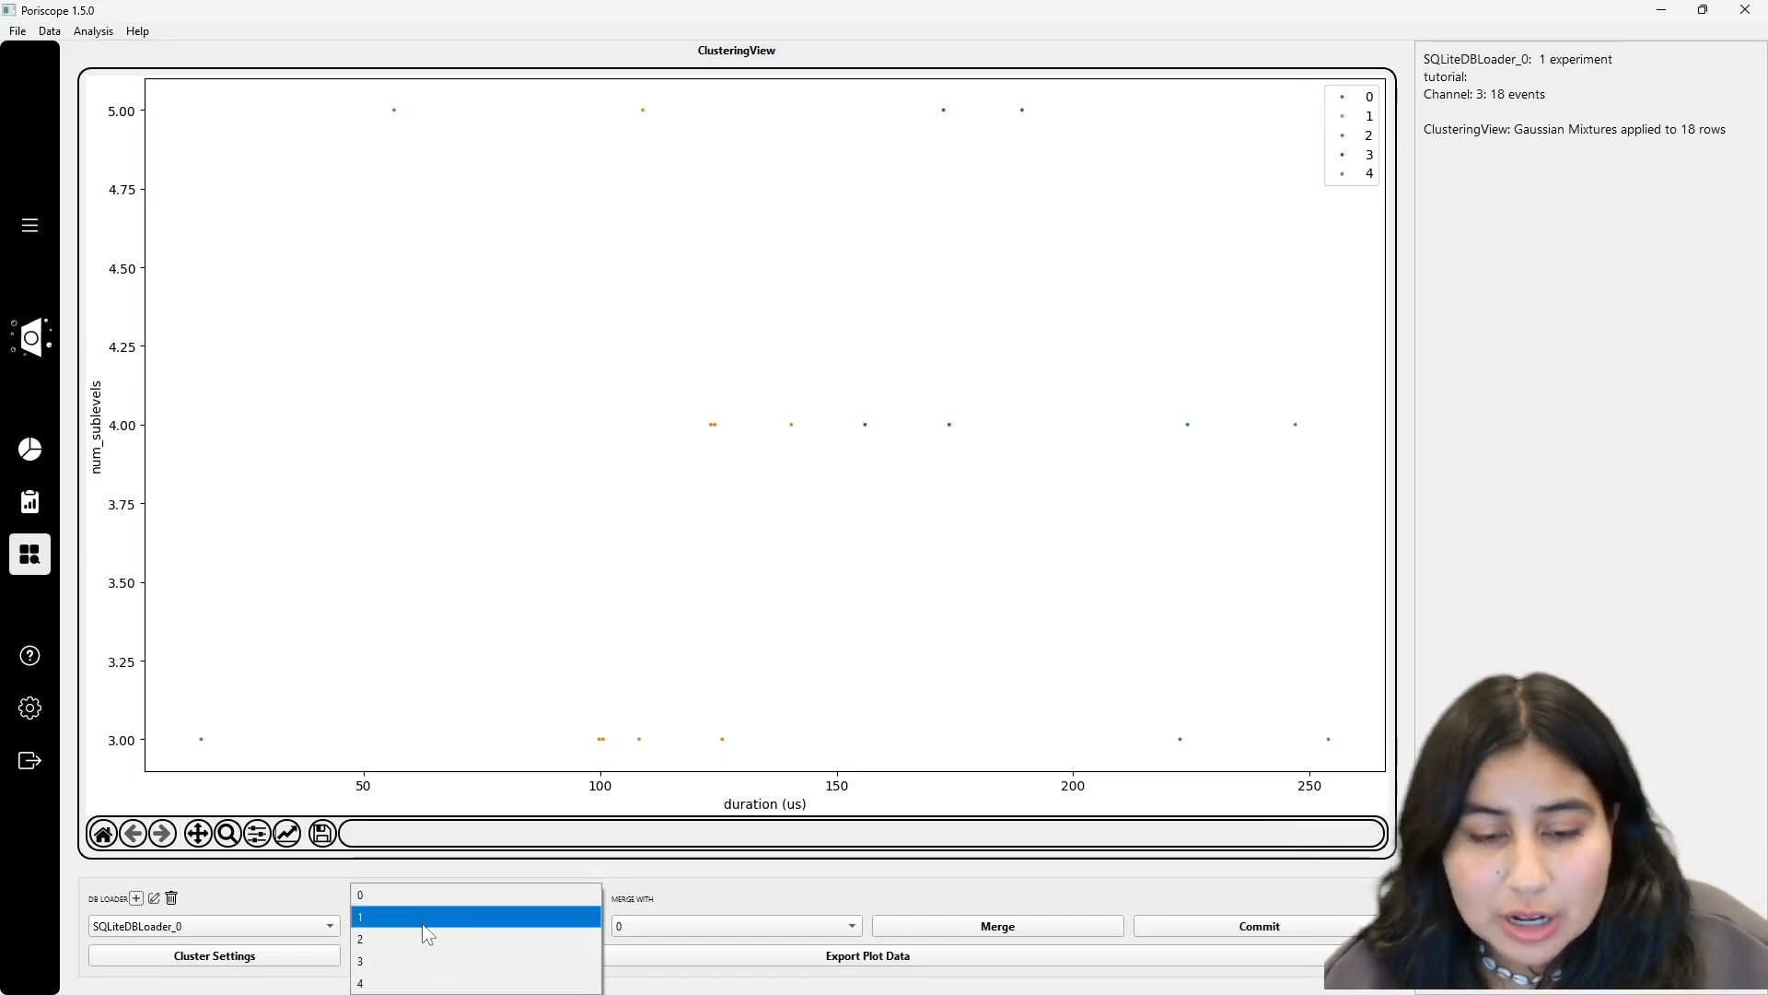
pyautogui.click(406, 919)
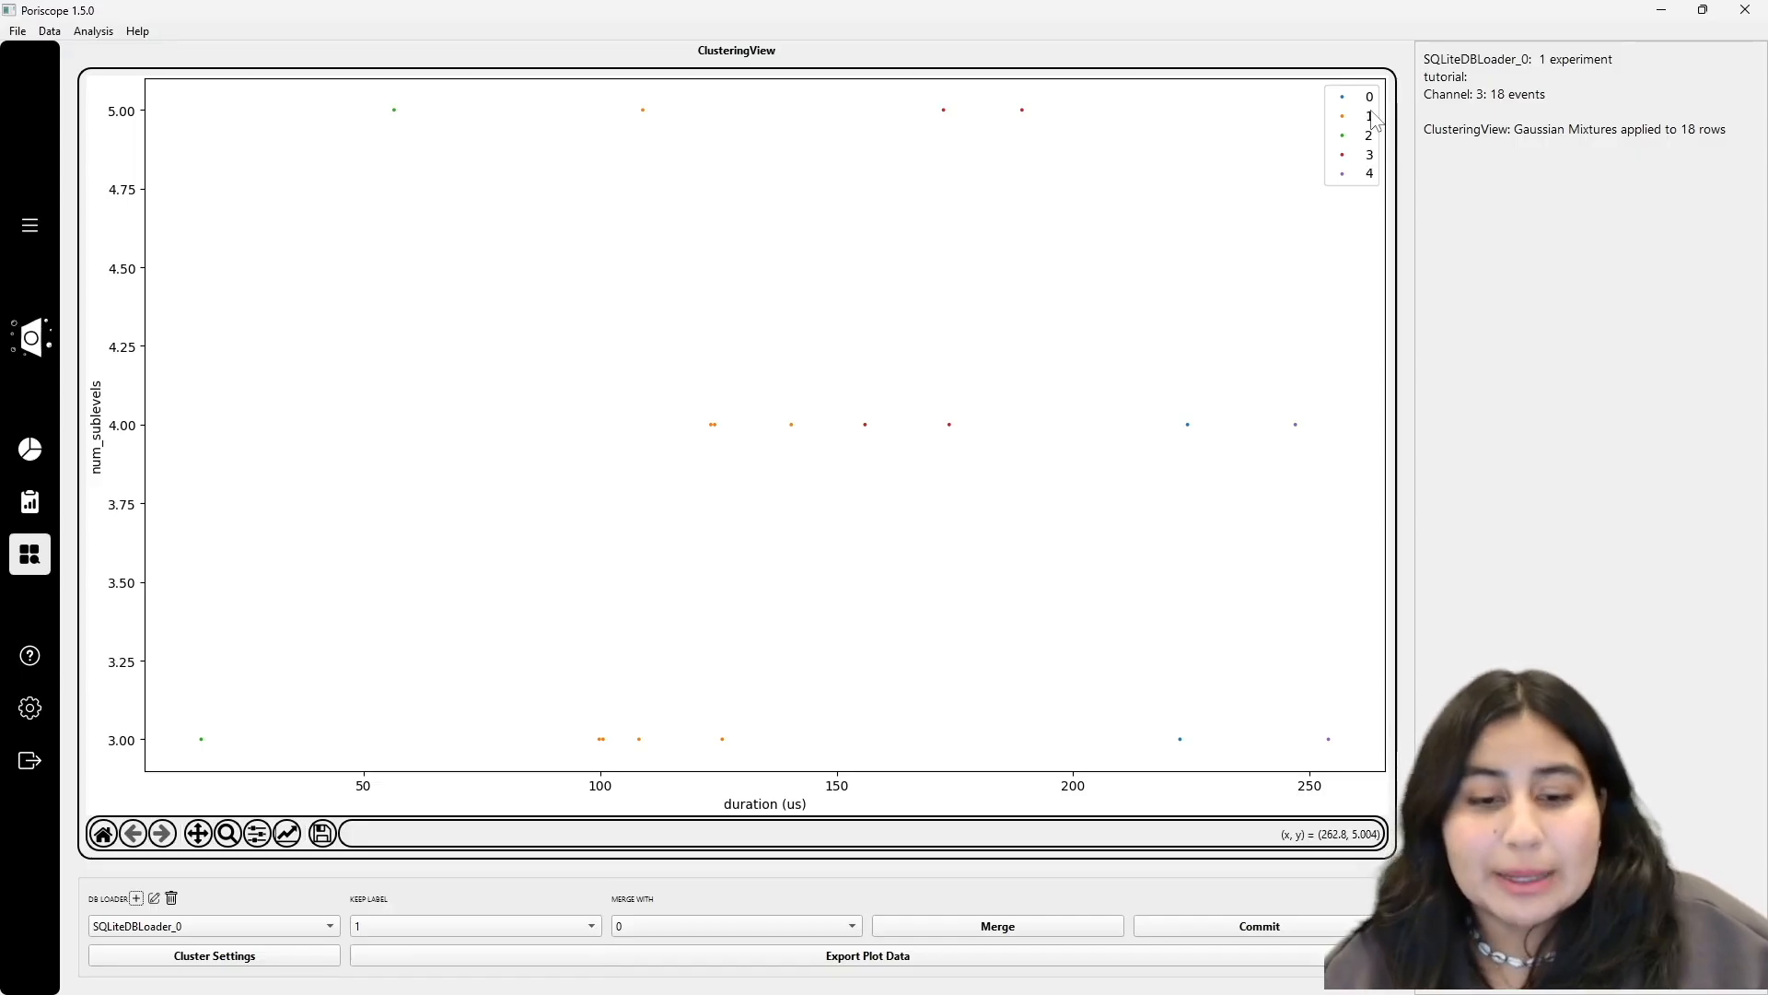
pyautogui.click(384, 924)
pyautogui.click(384, 923)
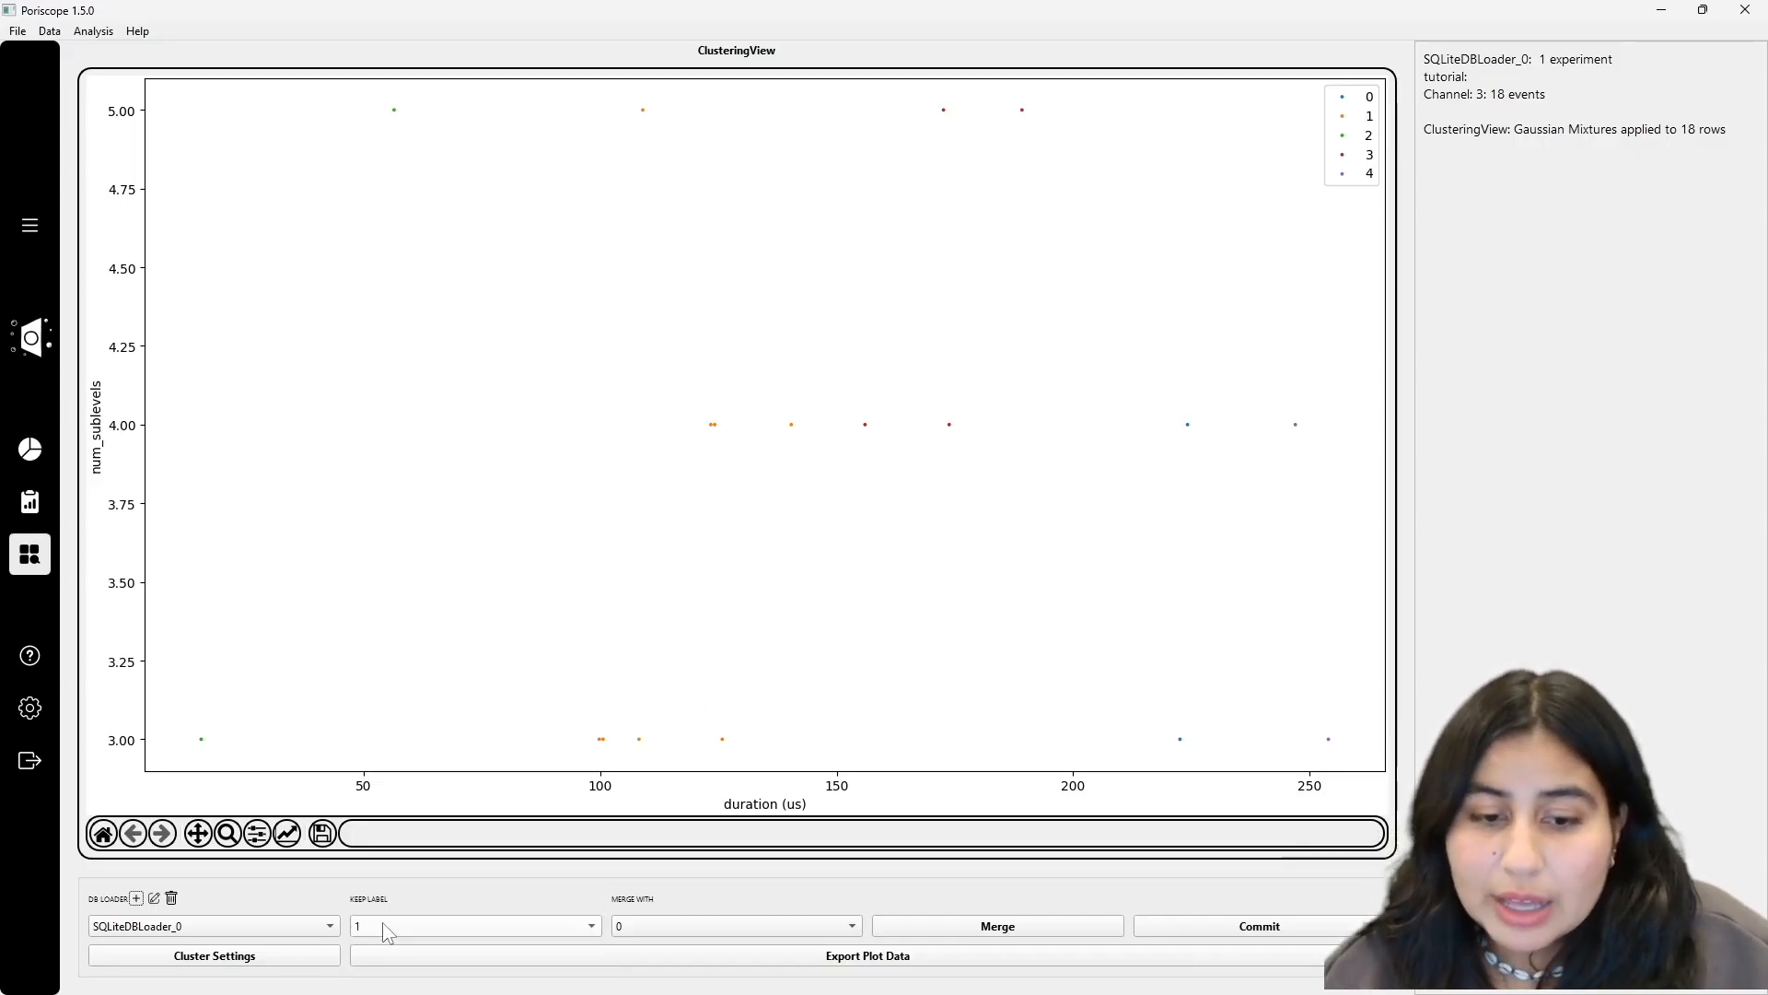
pyautogui.click(674, 919)
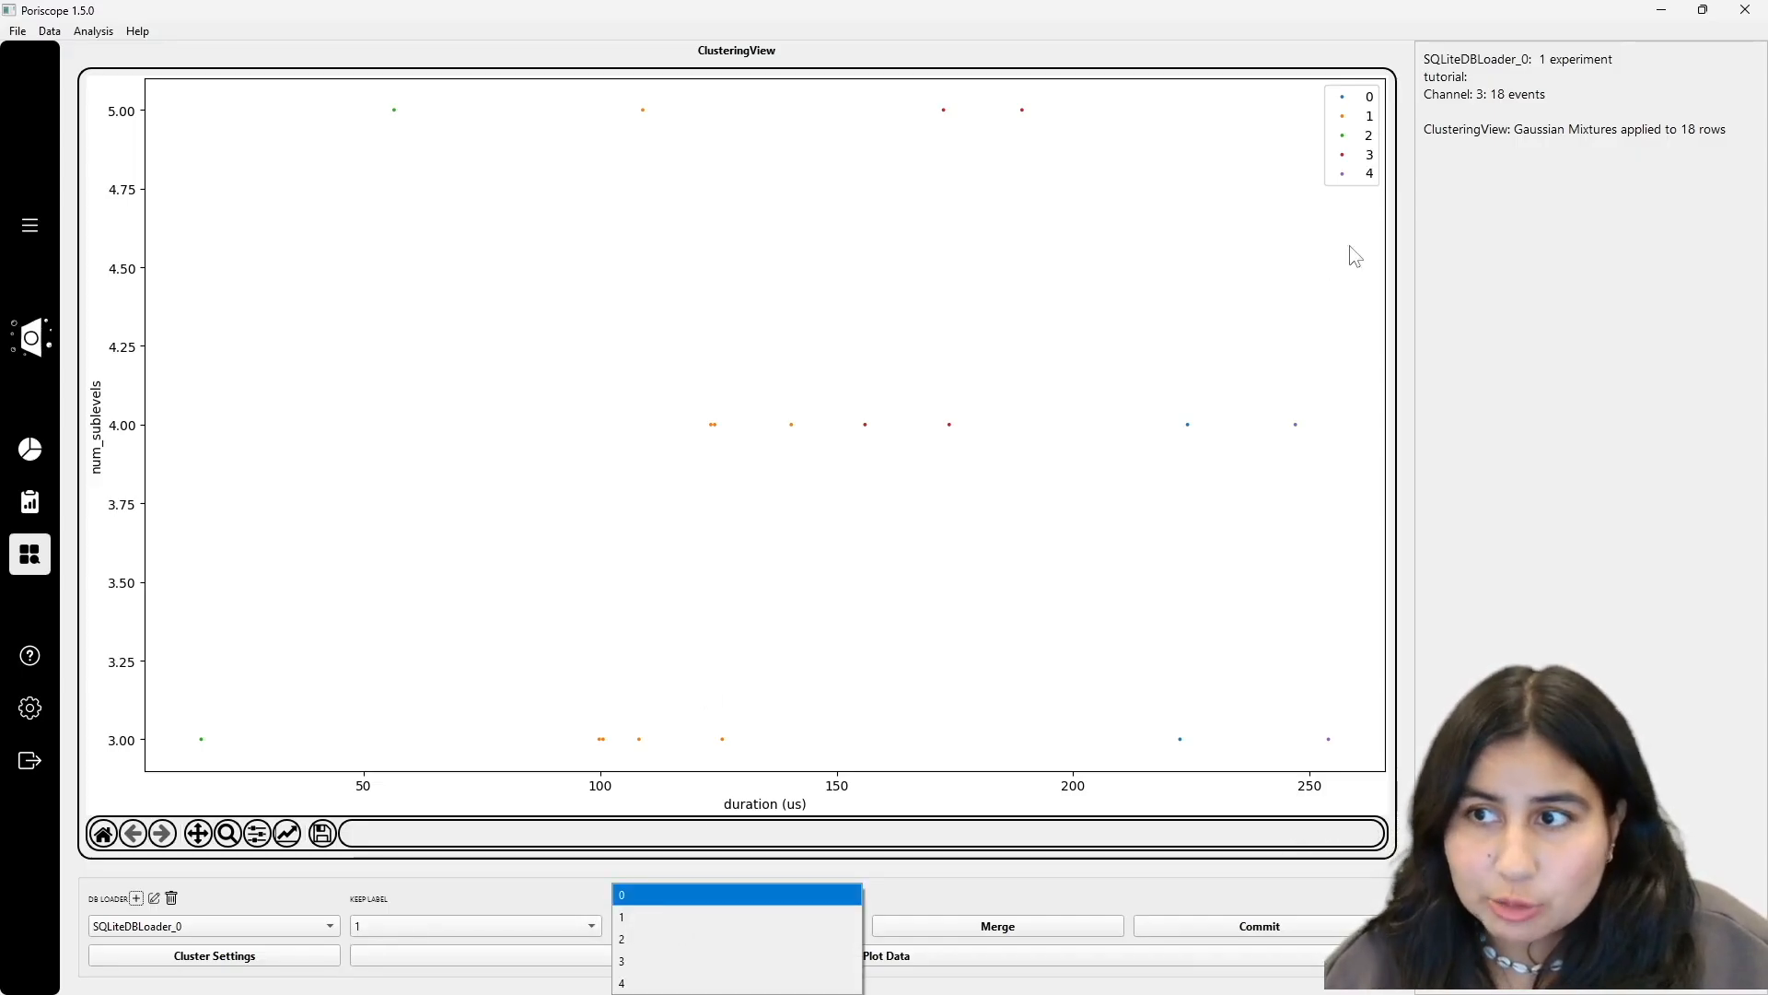
pyautogui.click(669, 938)
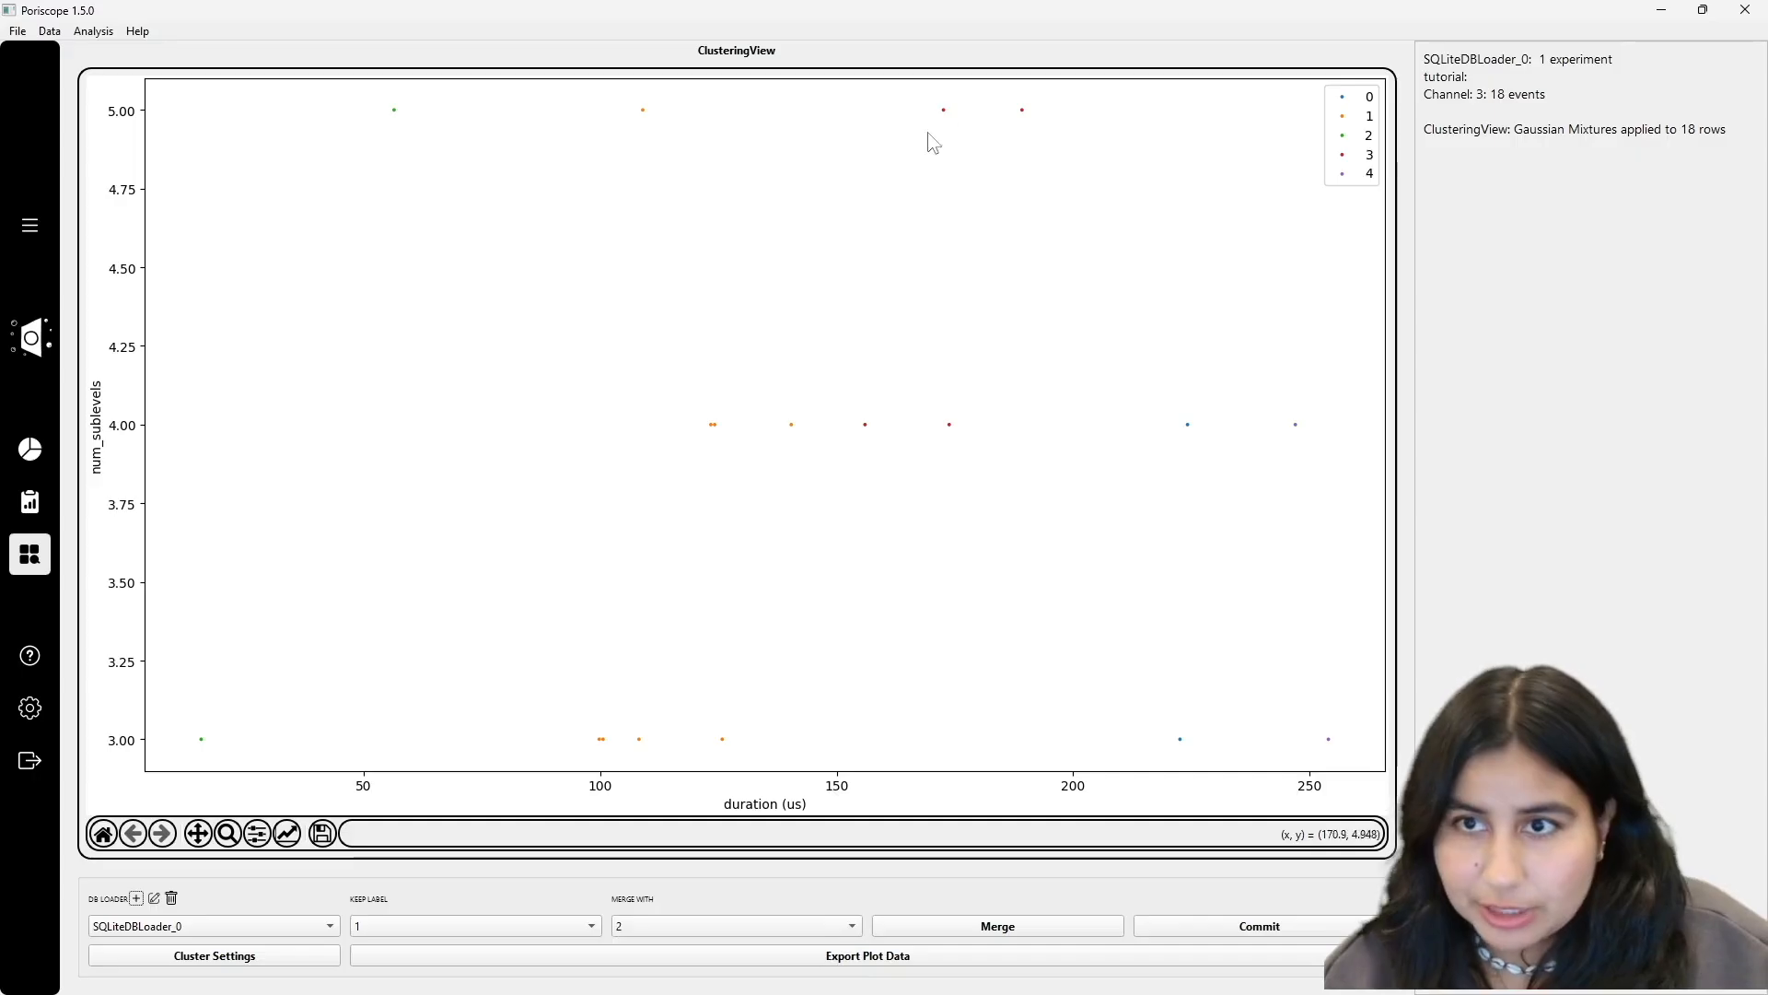
pyautogui.click(645, 924)
pyautogui.click(691, 951)
pyautogui.click(971, 926)
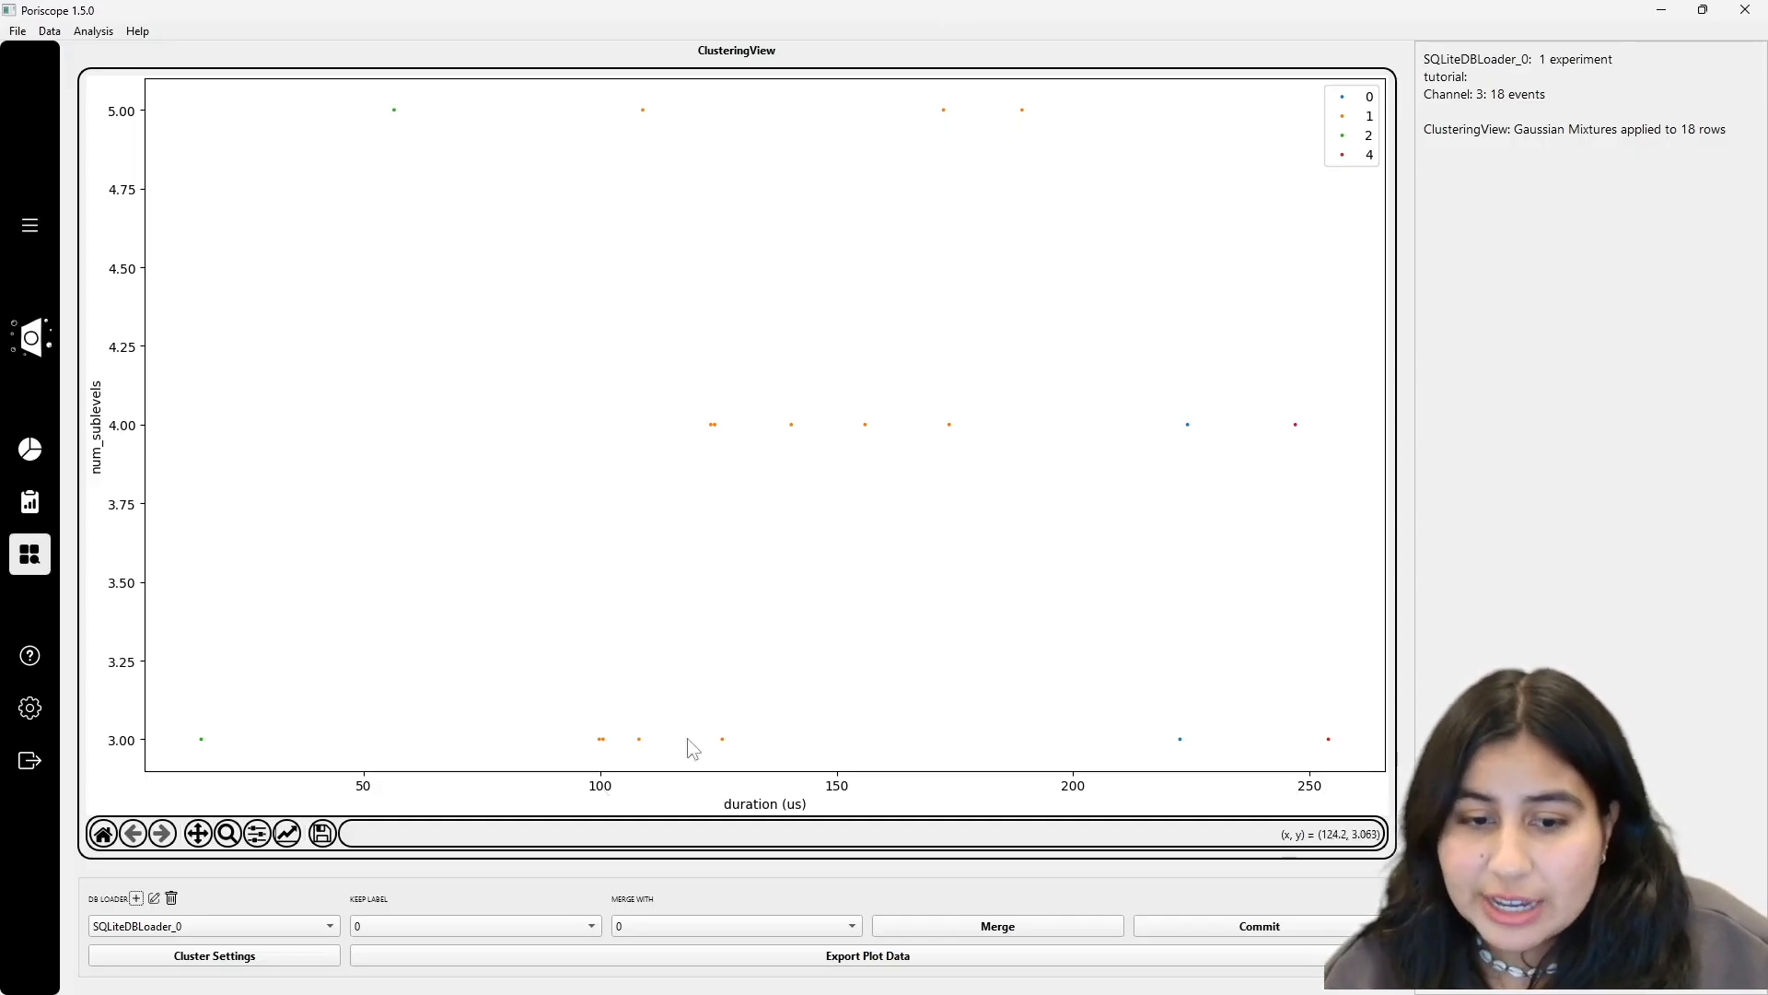
pyautogui.click(383, 930)
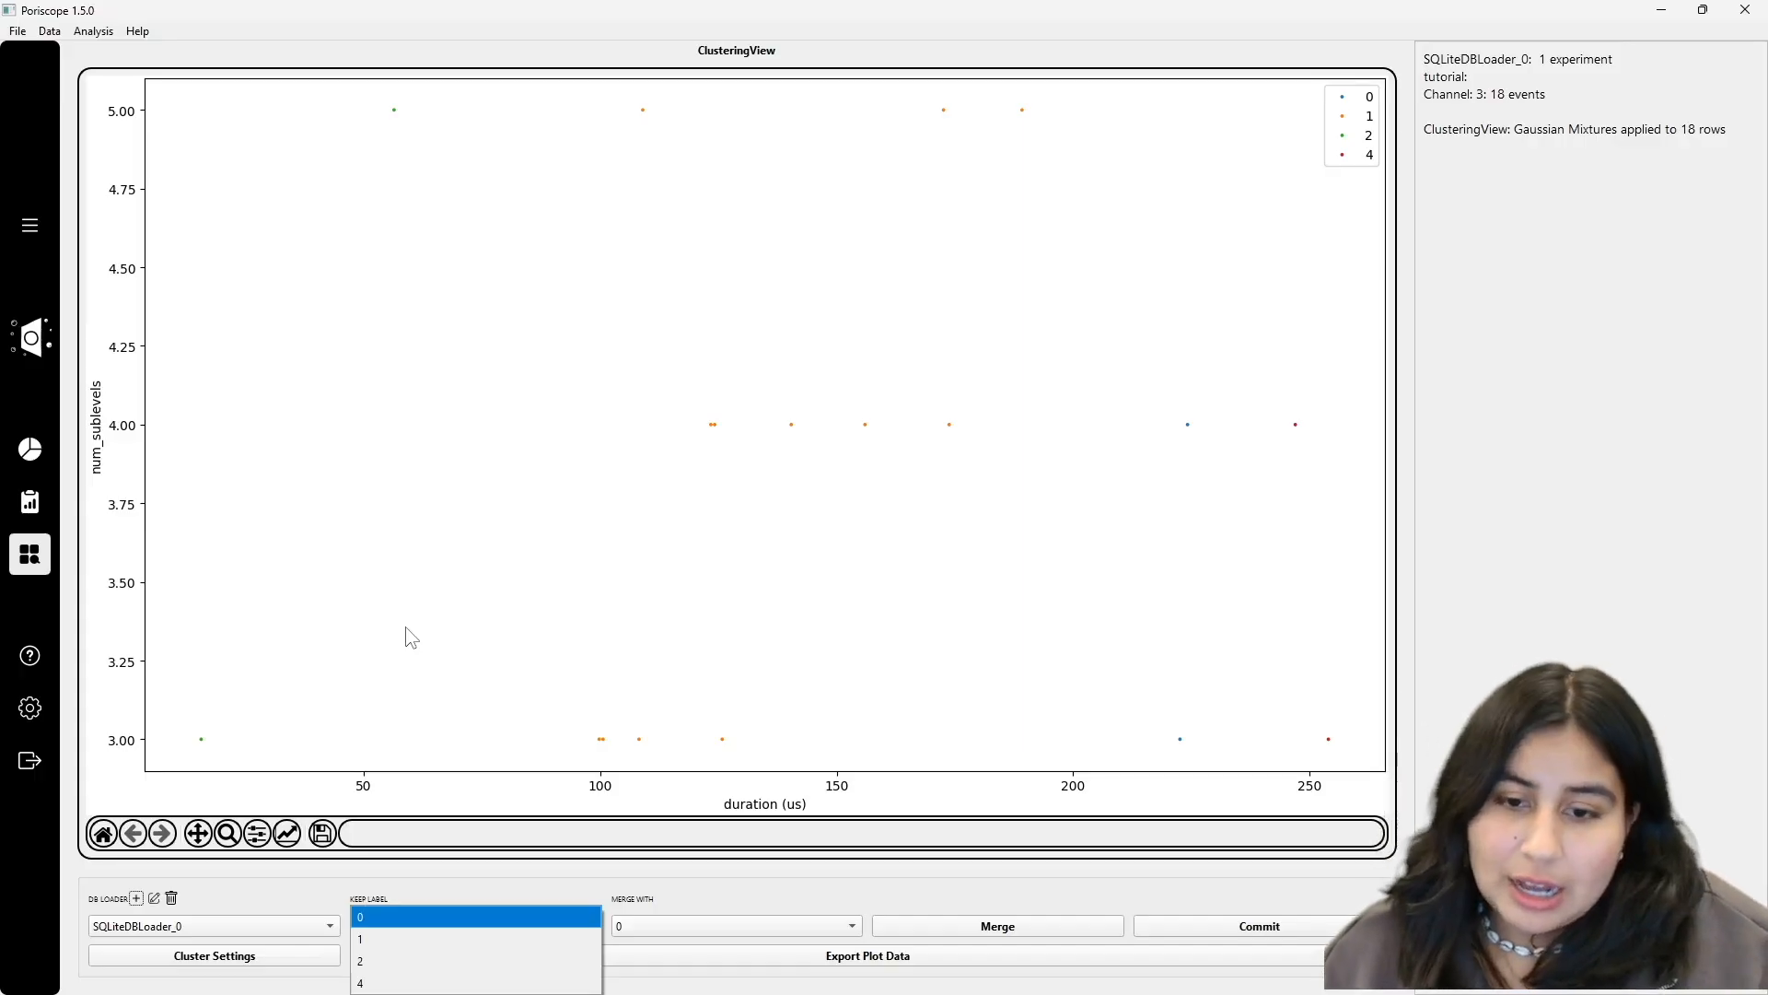
pyautogui.click(473, 665)
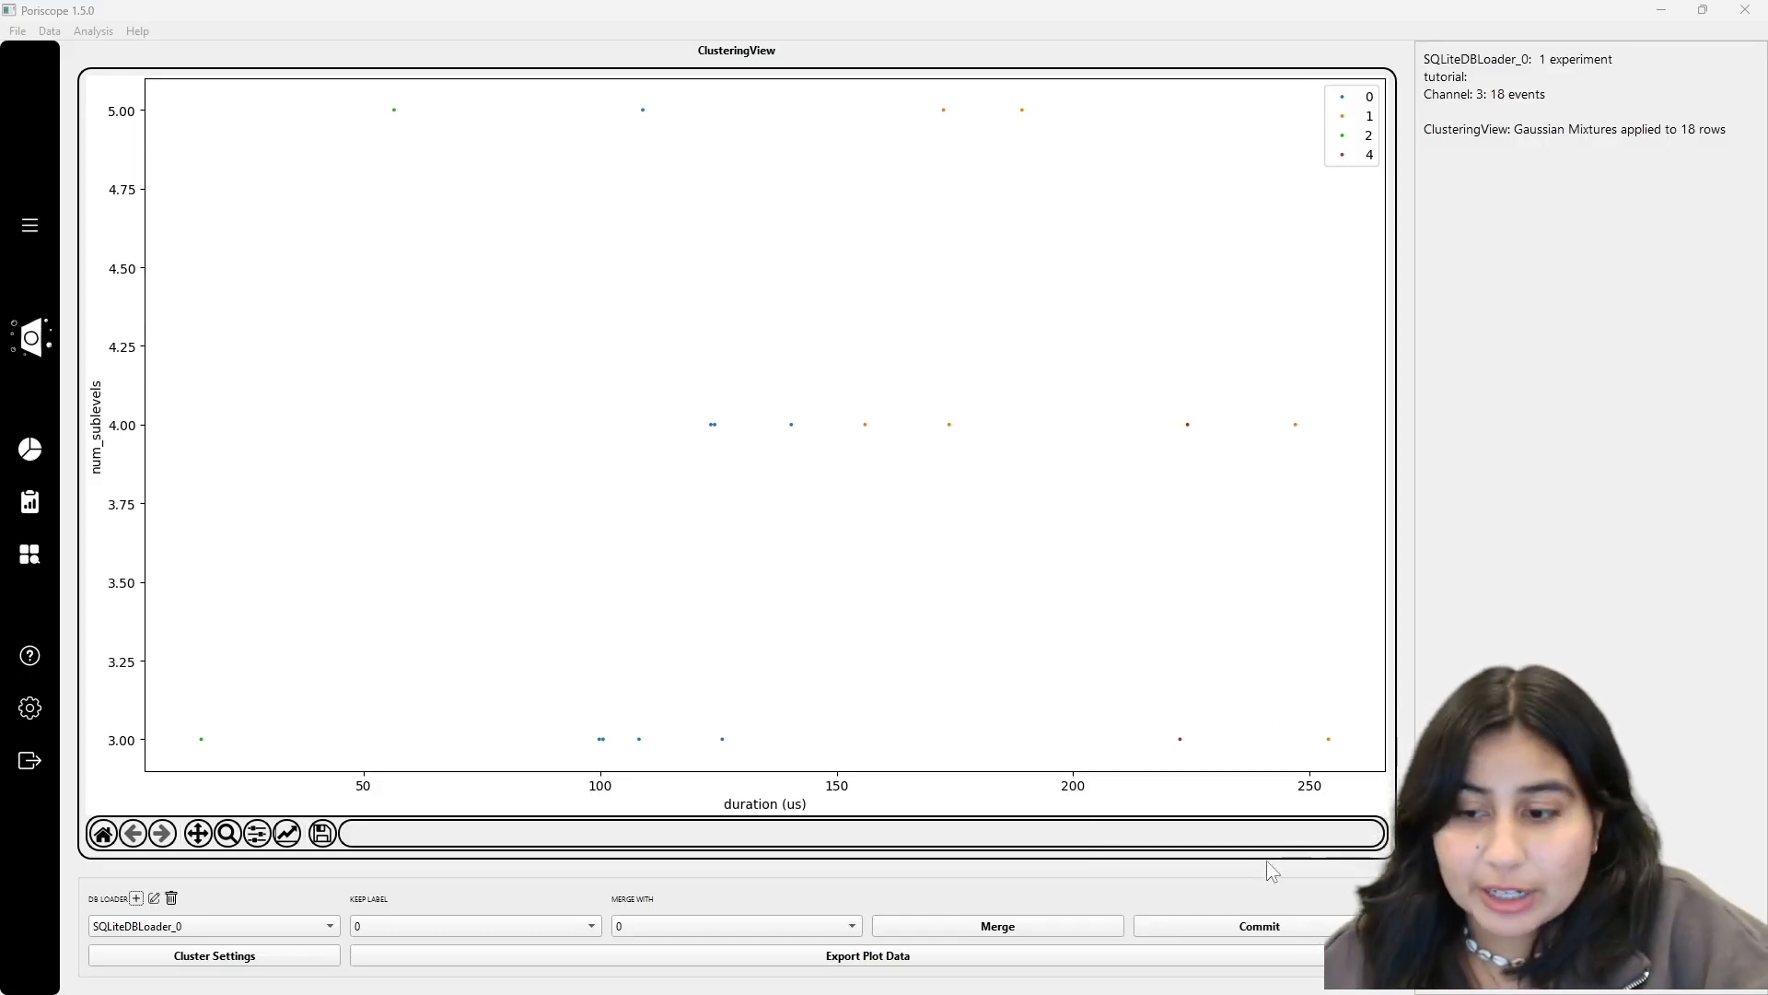
# Commit the cluster labels to the database, overwriting the existing clustering data.
pyautogui.click(1219, 925)
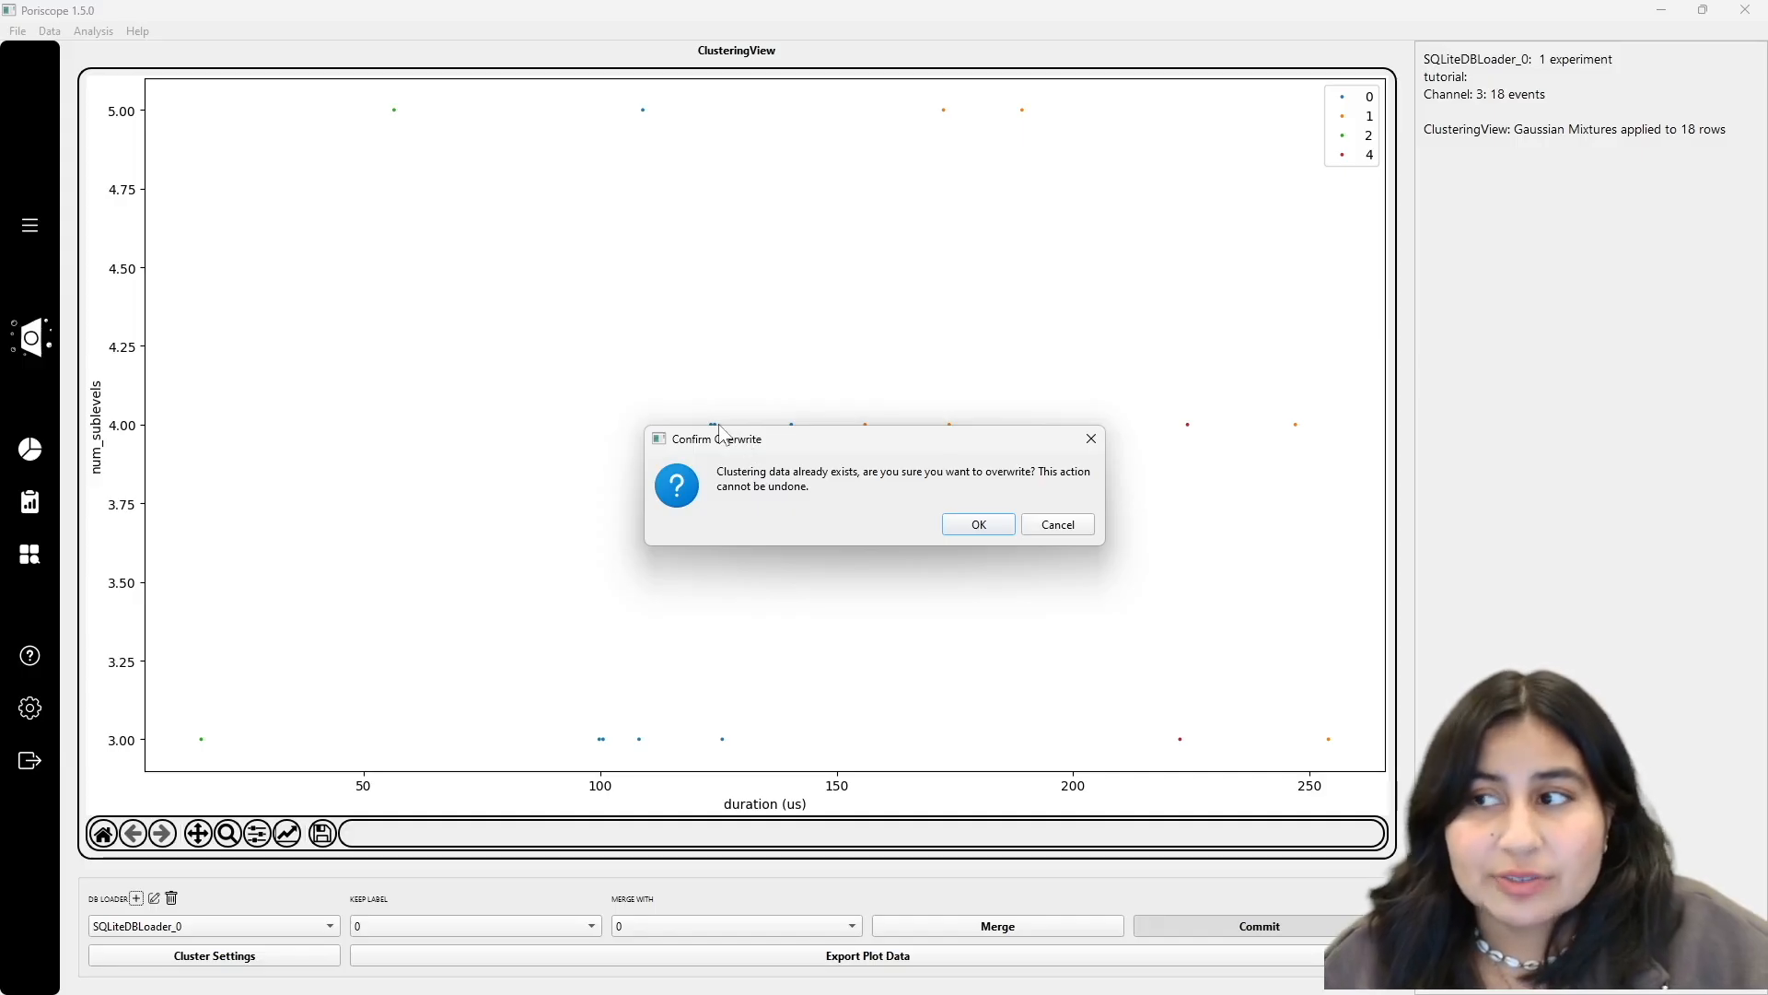
pyautogui.click(962, 527)
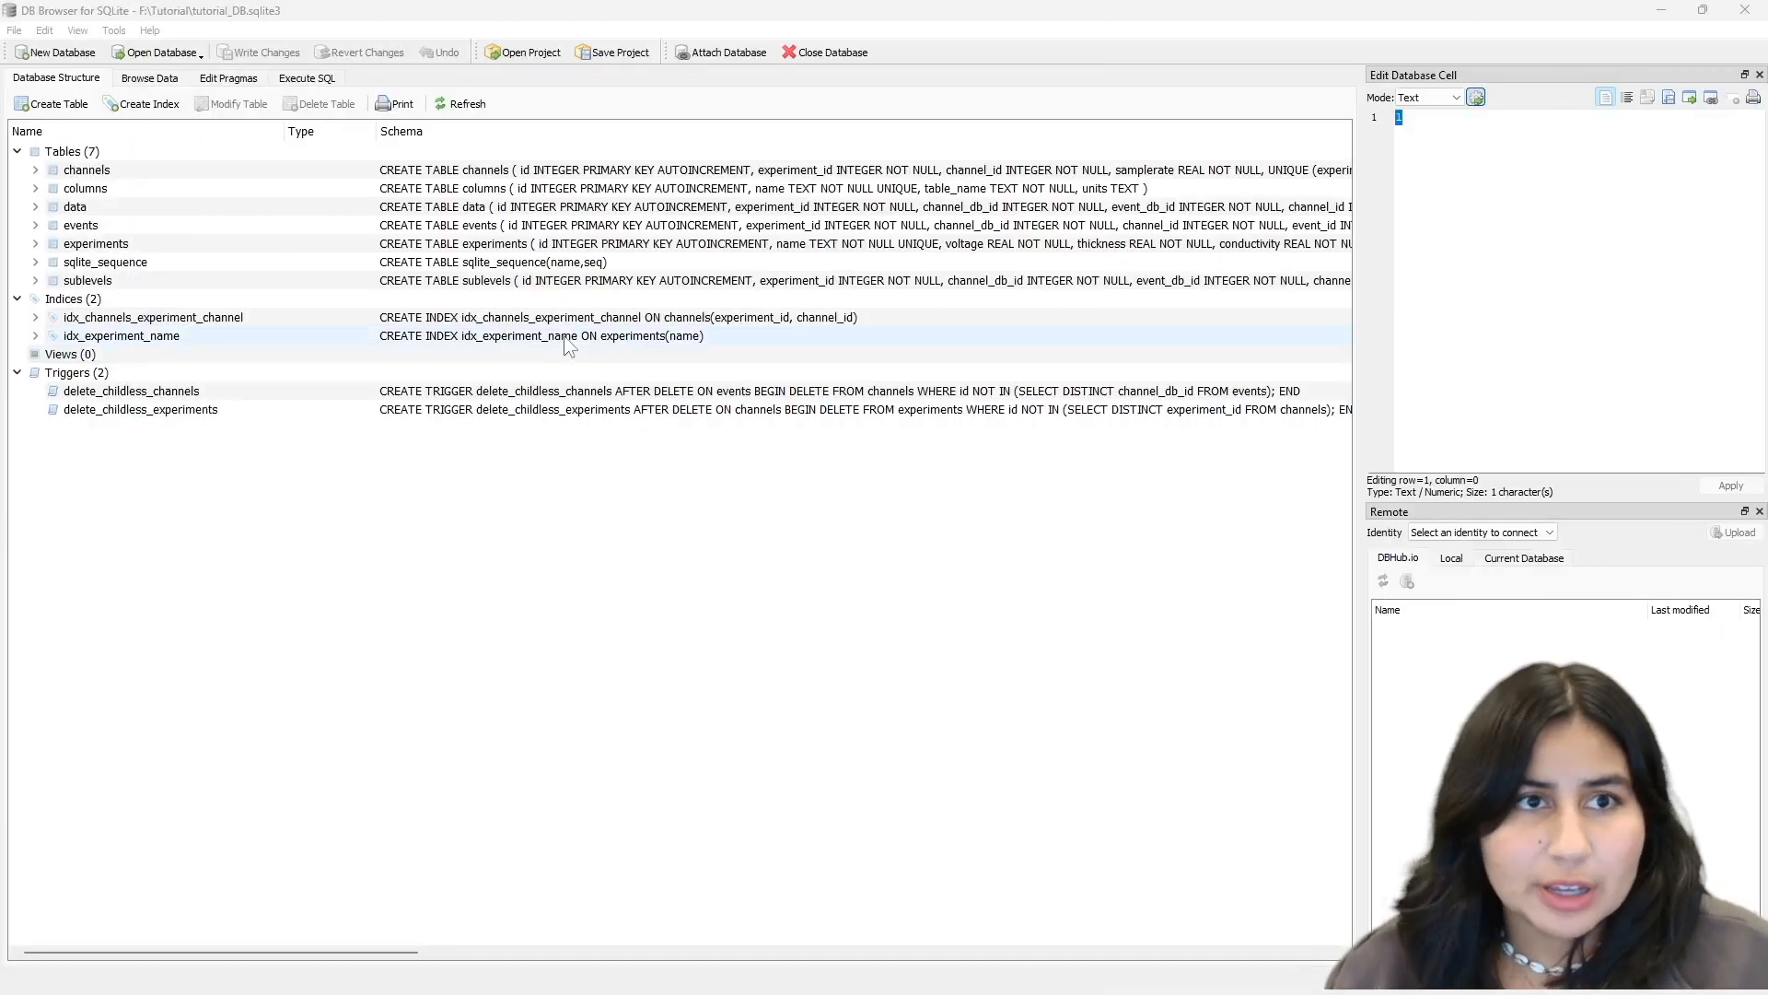
# In DB Browser for SQLite, browse the events and sublevels tables and examine the cluster_label and cluster_confidence columns of events.
pyautogui.click(149, 77)
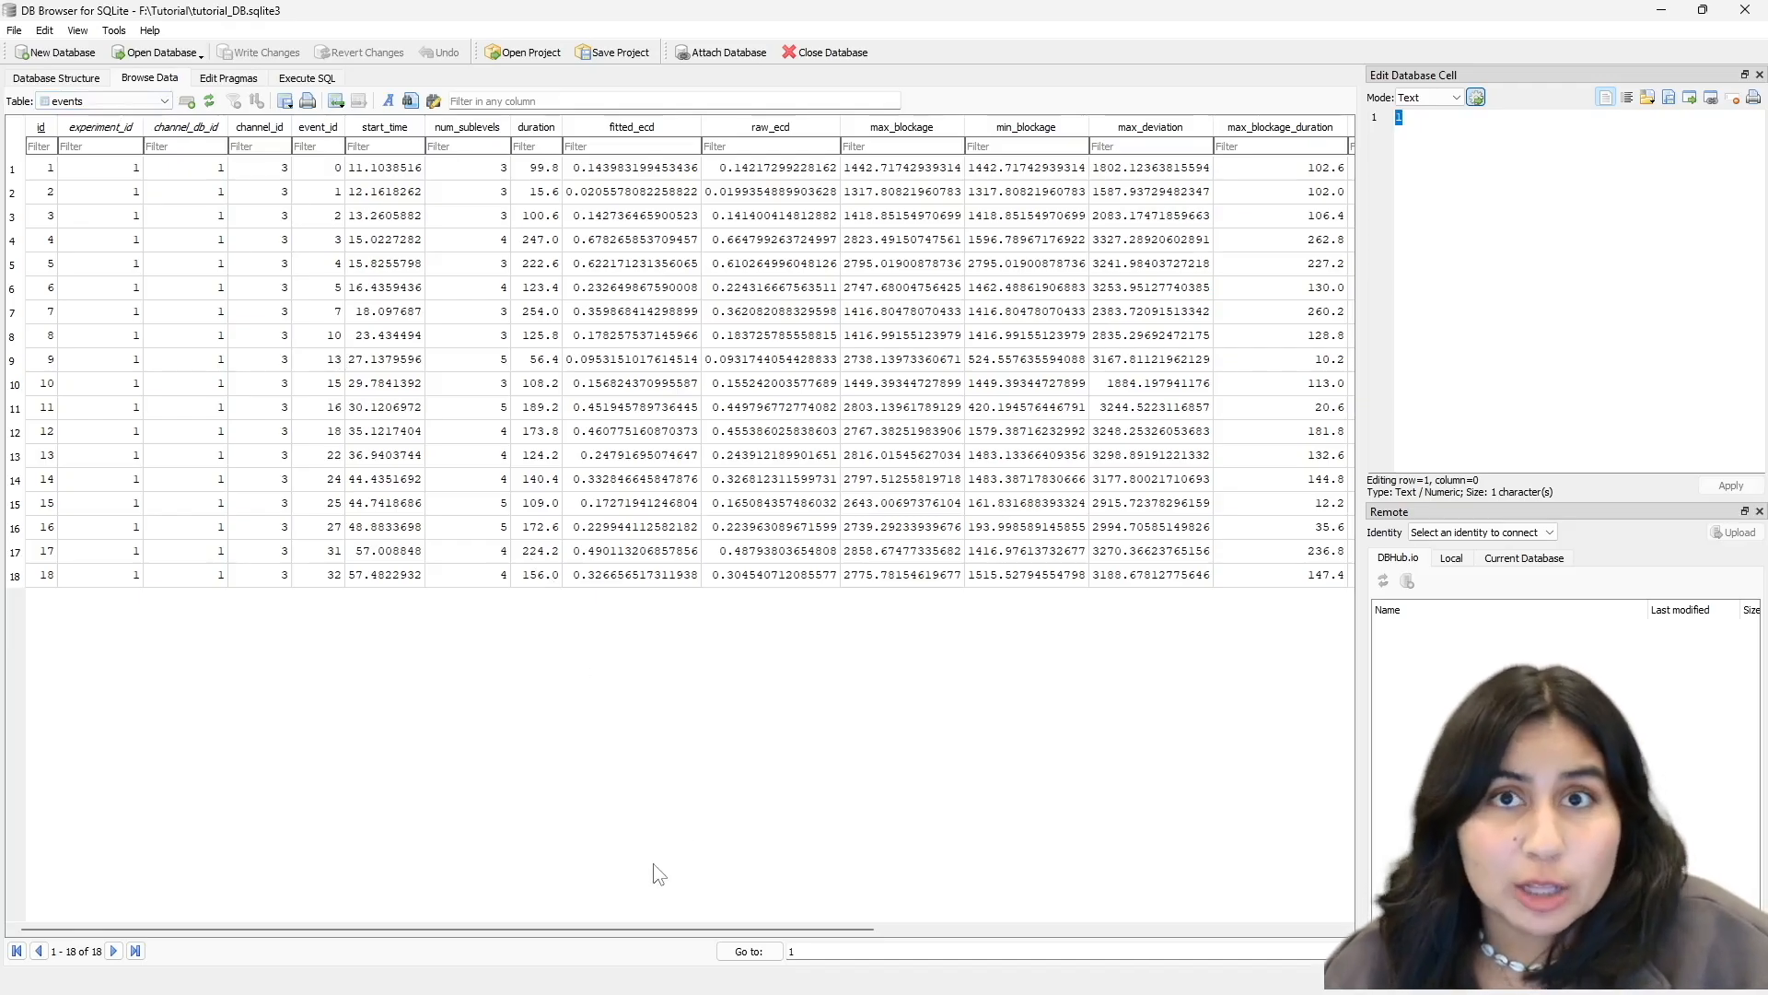
pyautogui.moveTo(566, 928); pyautogui.dragTo(1225, 891)
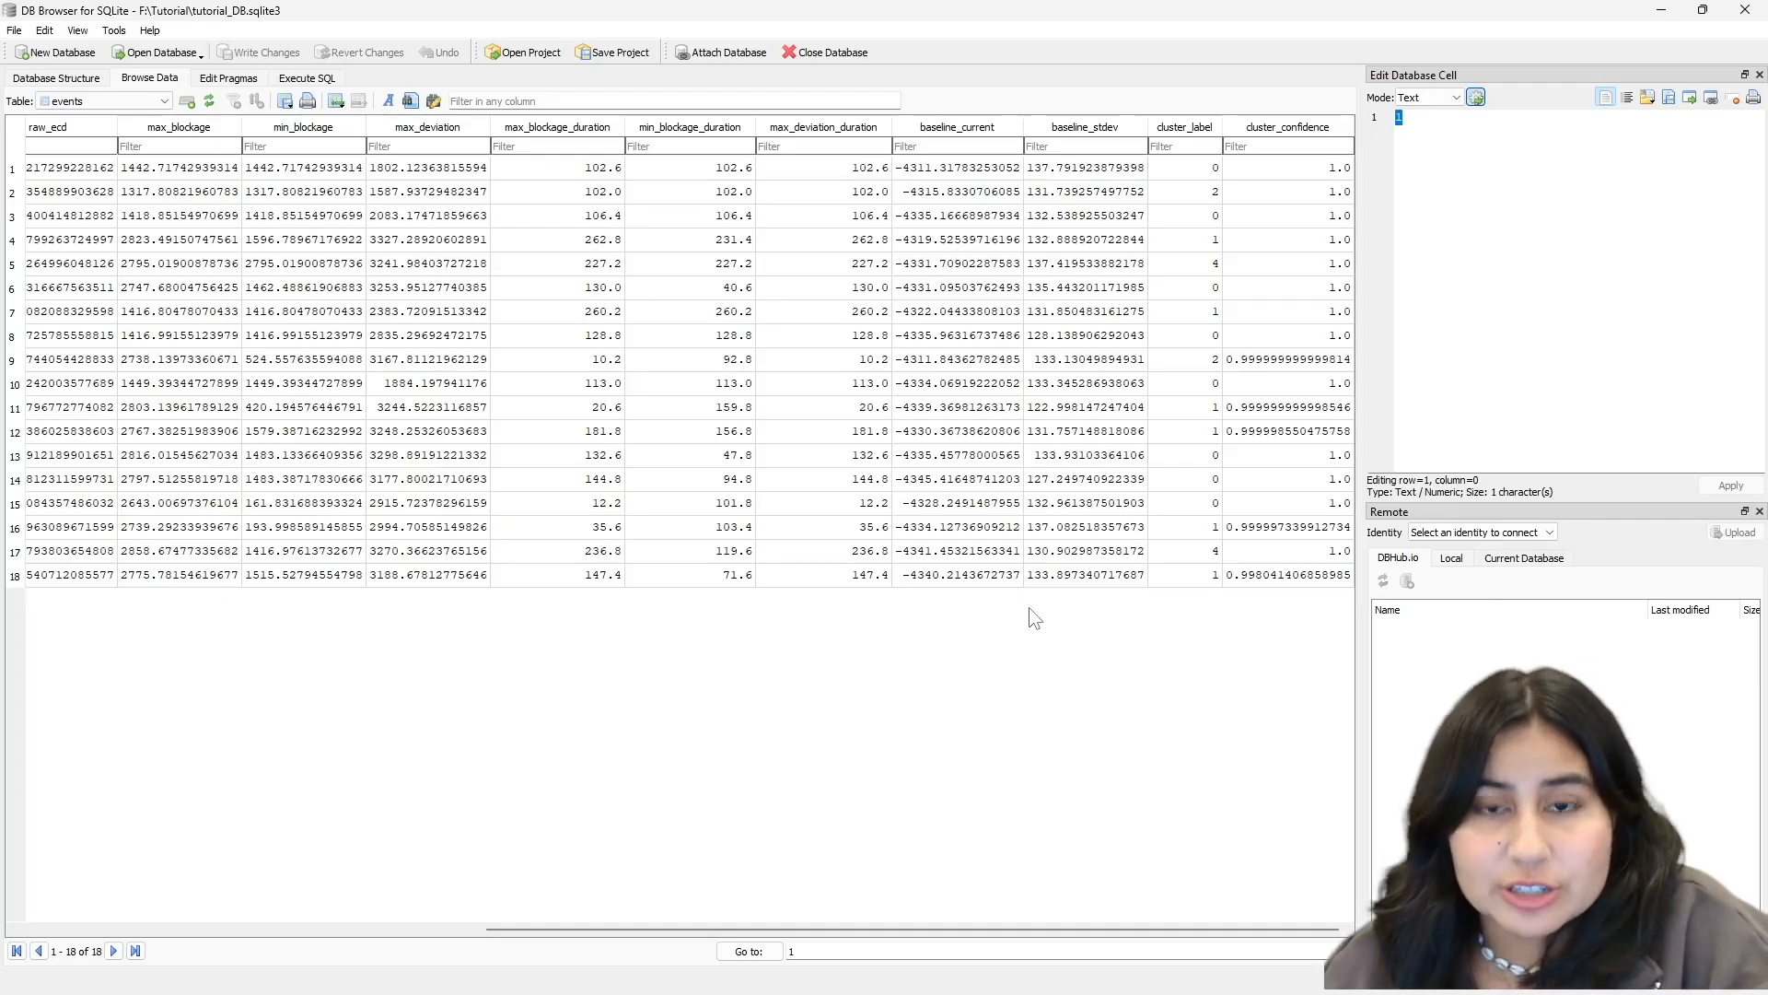
pyautogui.click(109, 101)
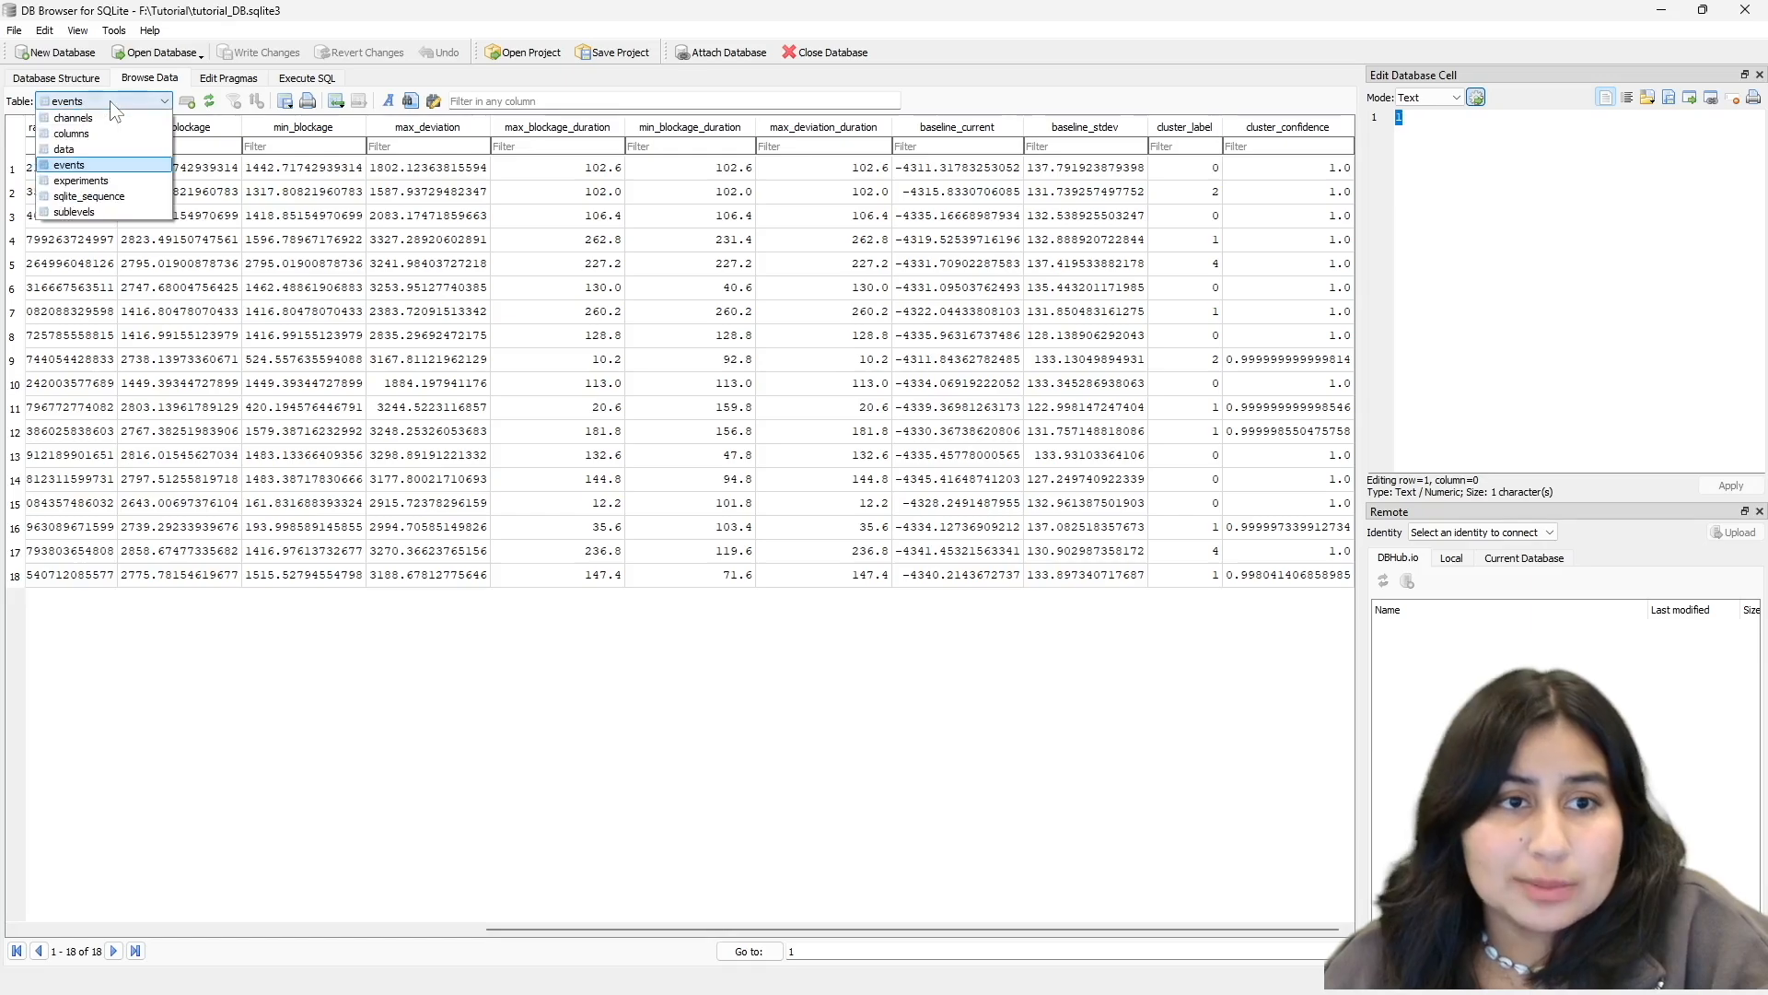
pyautogui.click(103, 212)
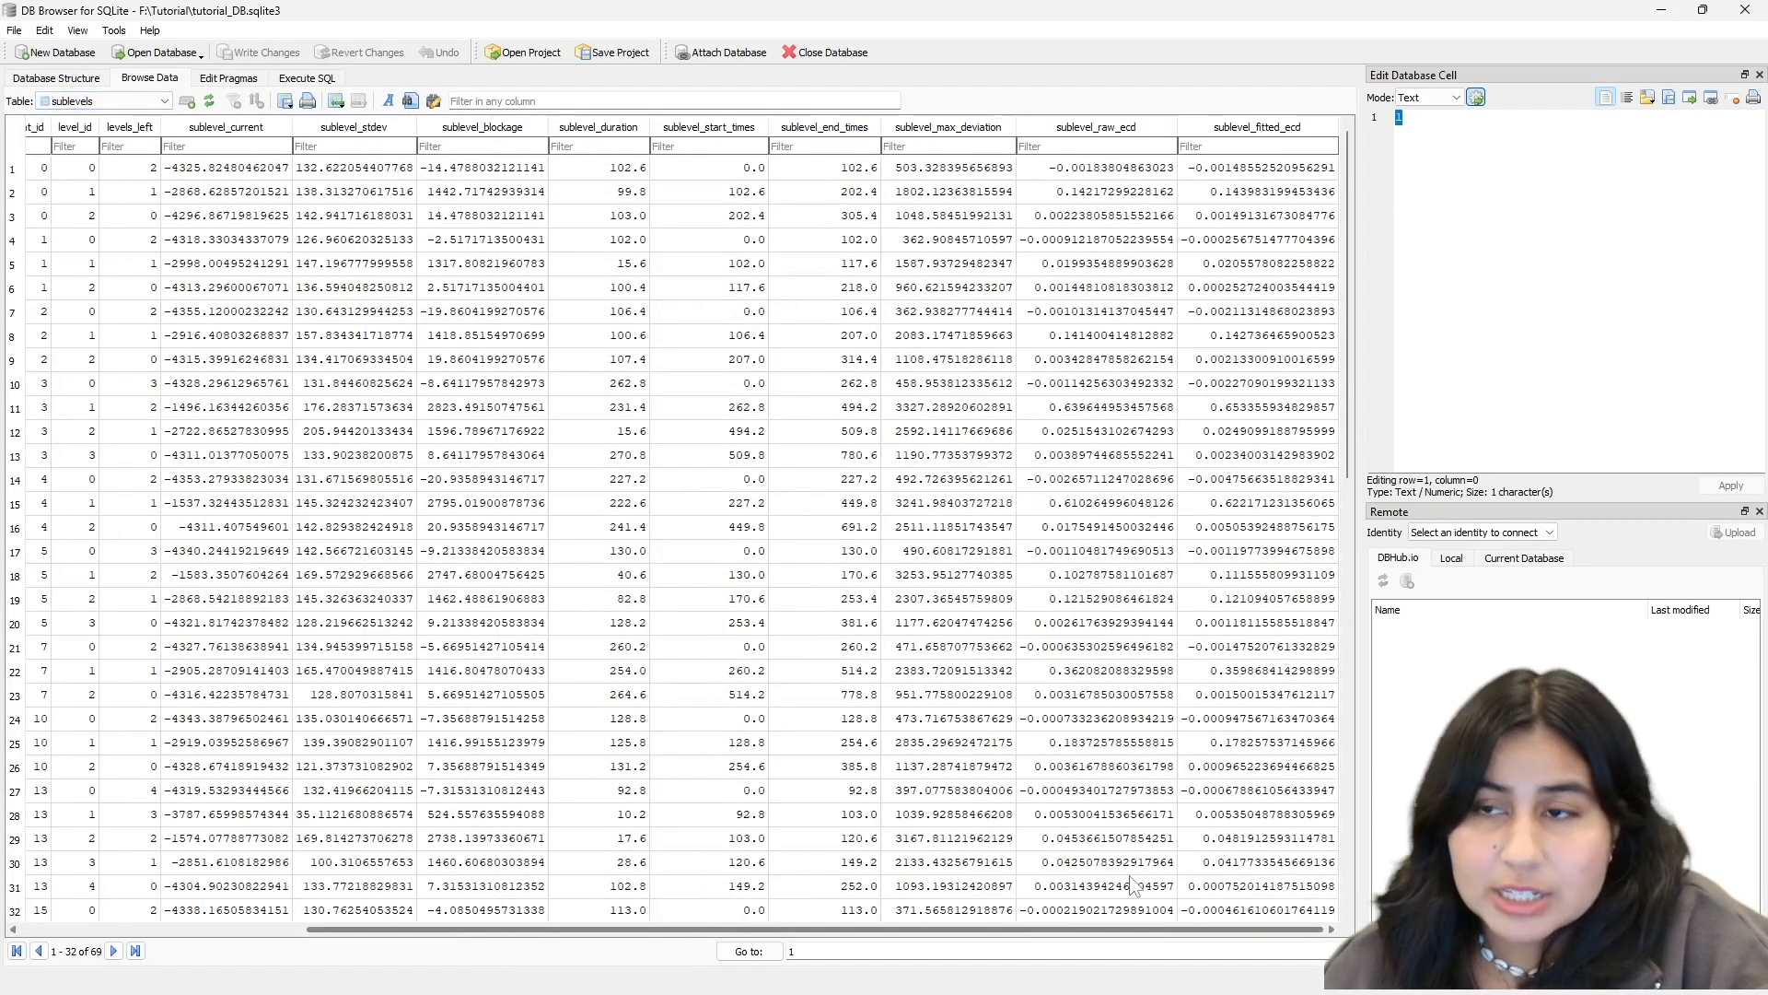
pyautogui.moveTo(1135, 930); pyautogui.dragTo(760, 944)
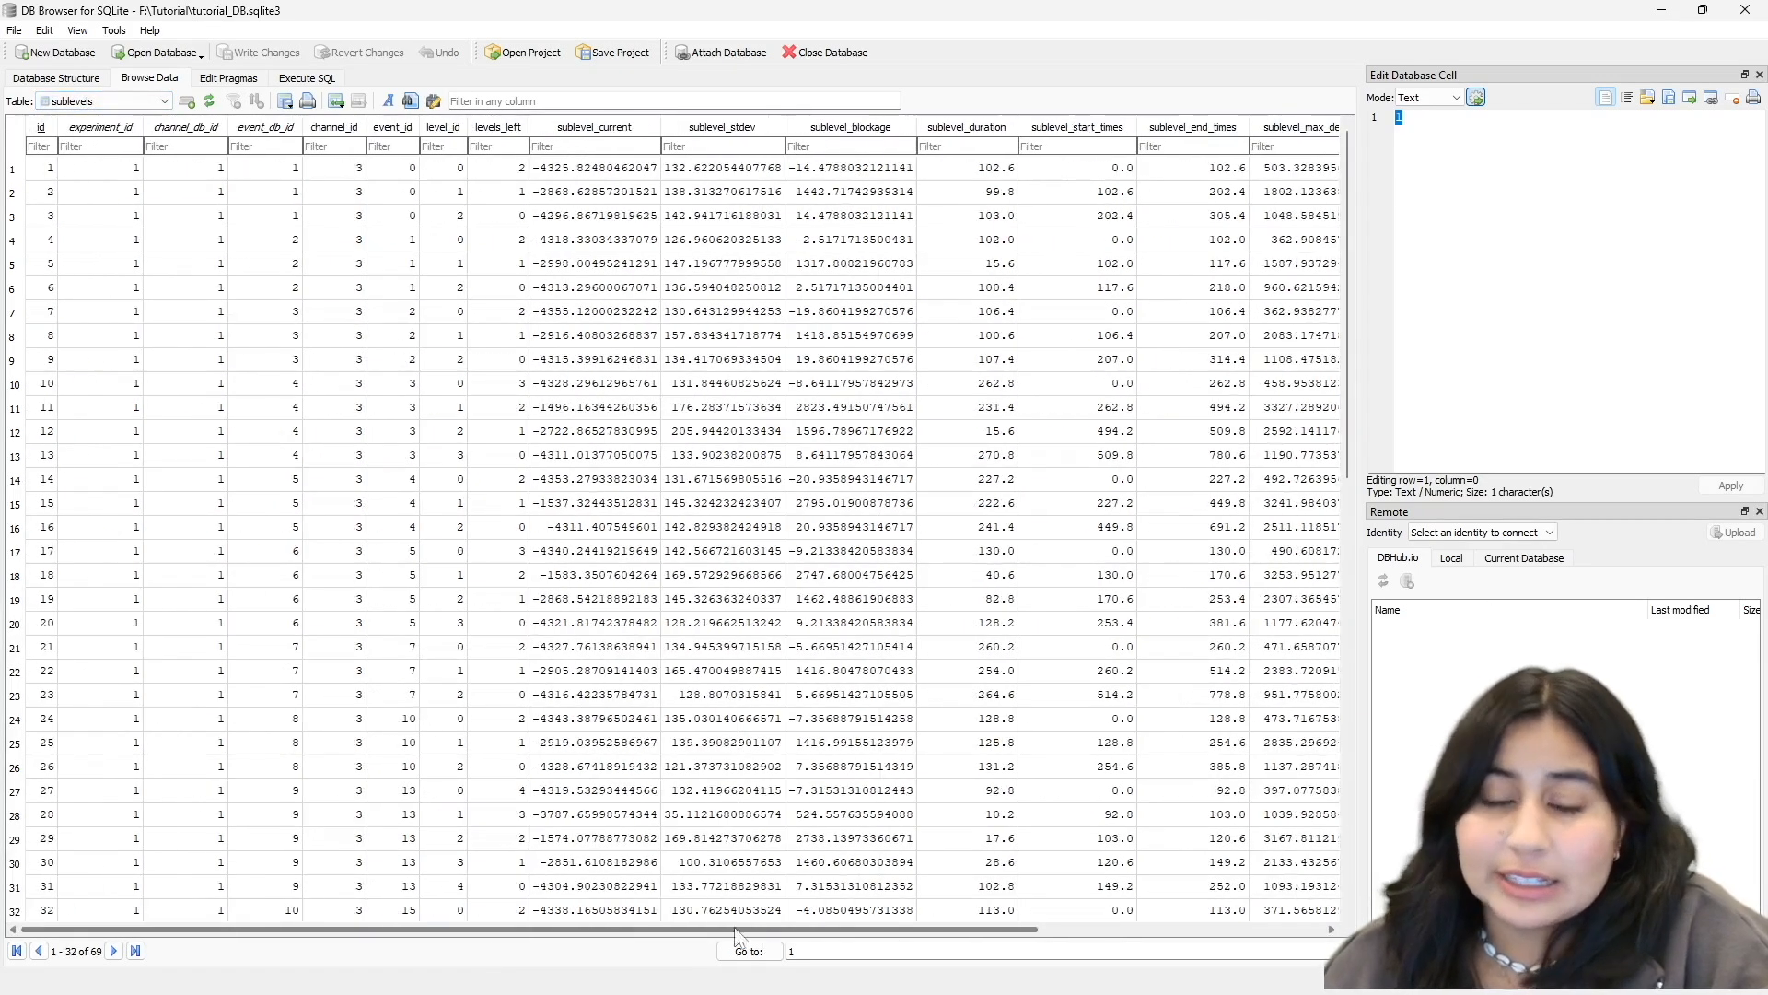
pyautogui.click(105, 95)
pyautogui.click(110, 172)
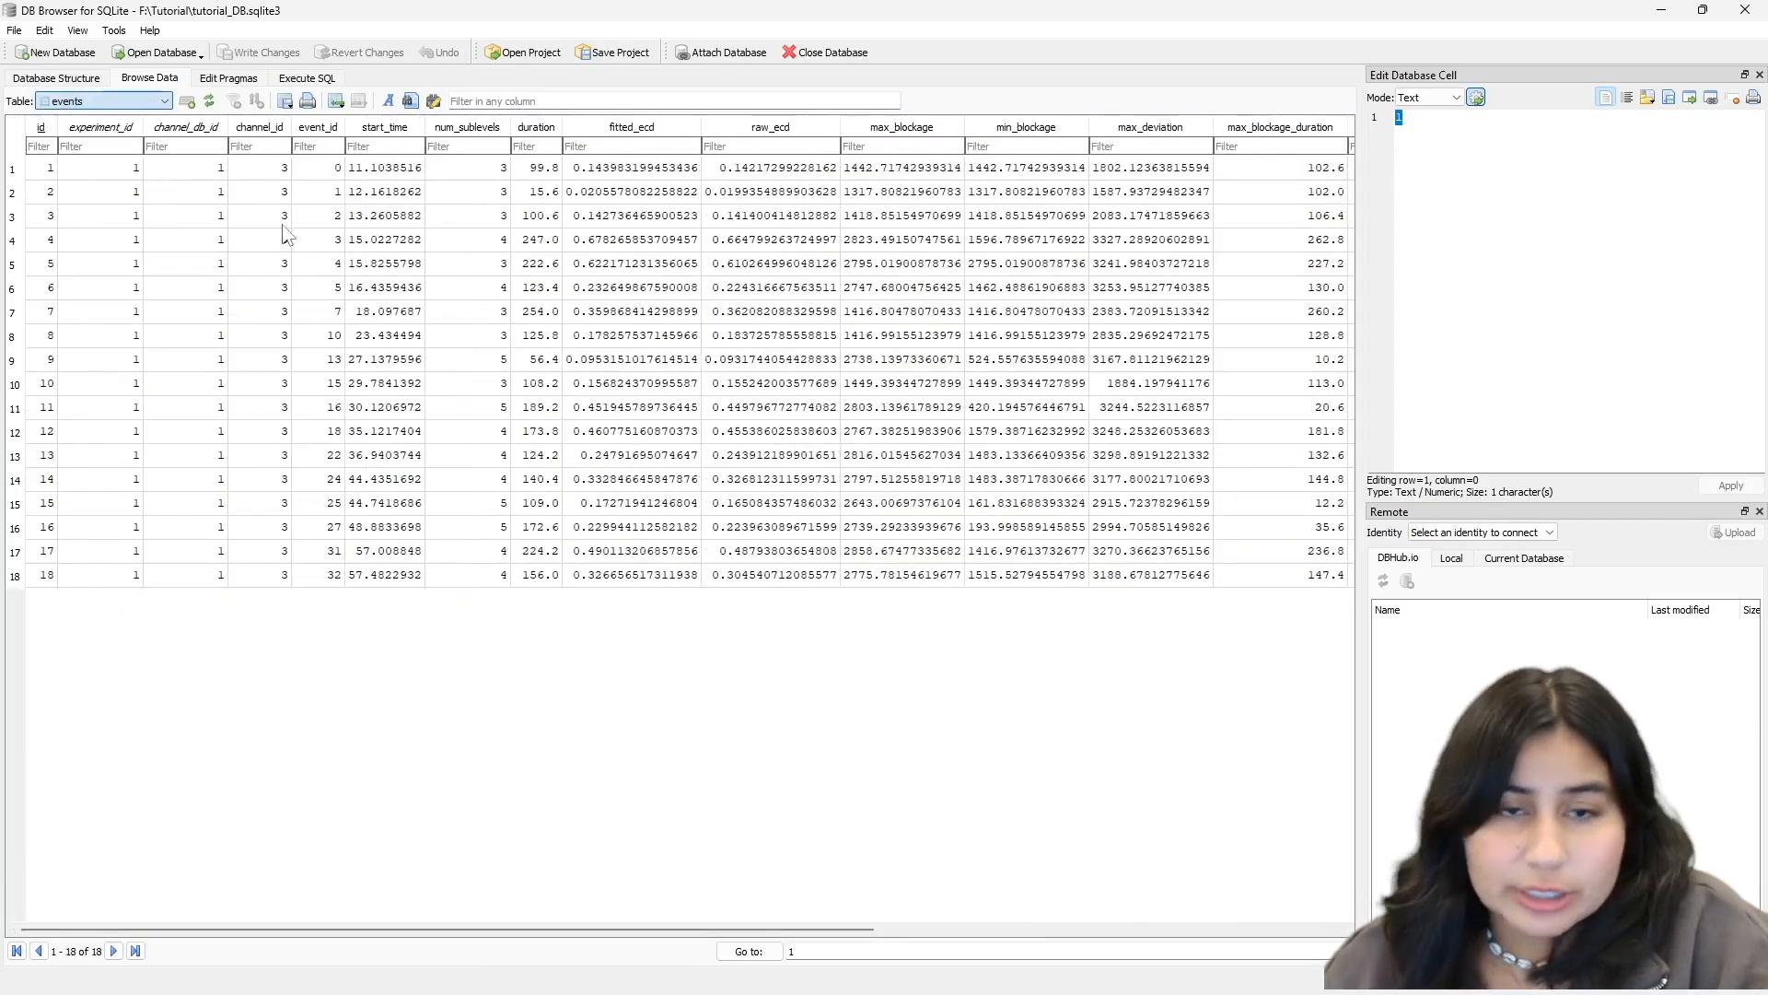
pyautogui.moveTo(573, 925); pyautogui.dragTo(1071, 927)
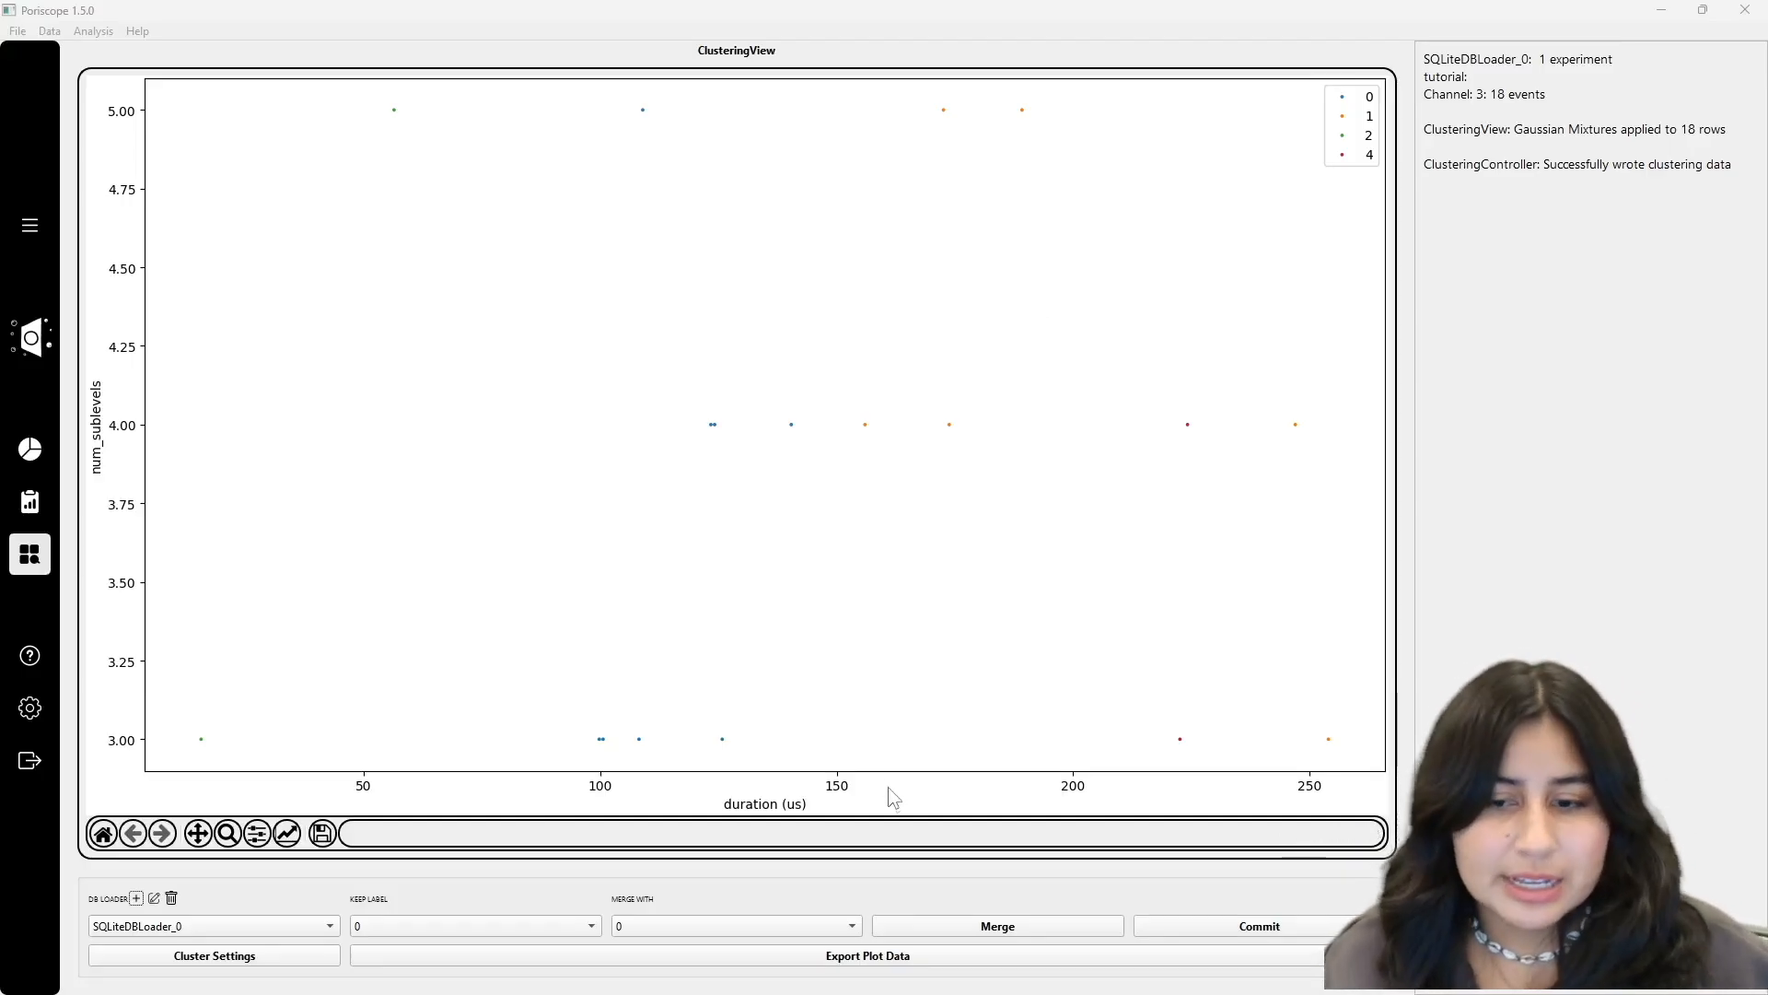
# In Poriscope, look through the event analysis, raw data and metadata views, and return to the clustering view.
pyautogui.click(42, 508)
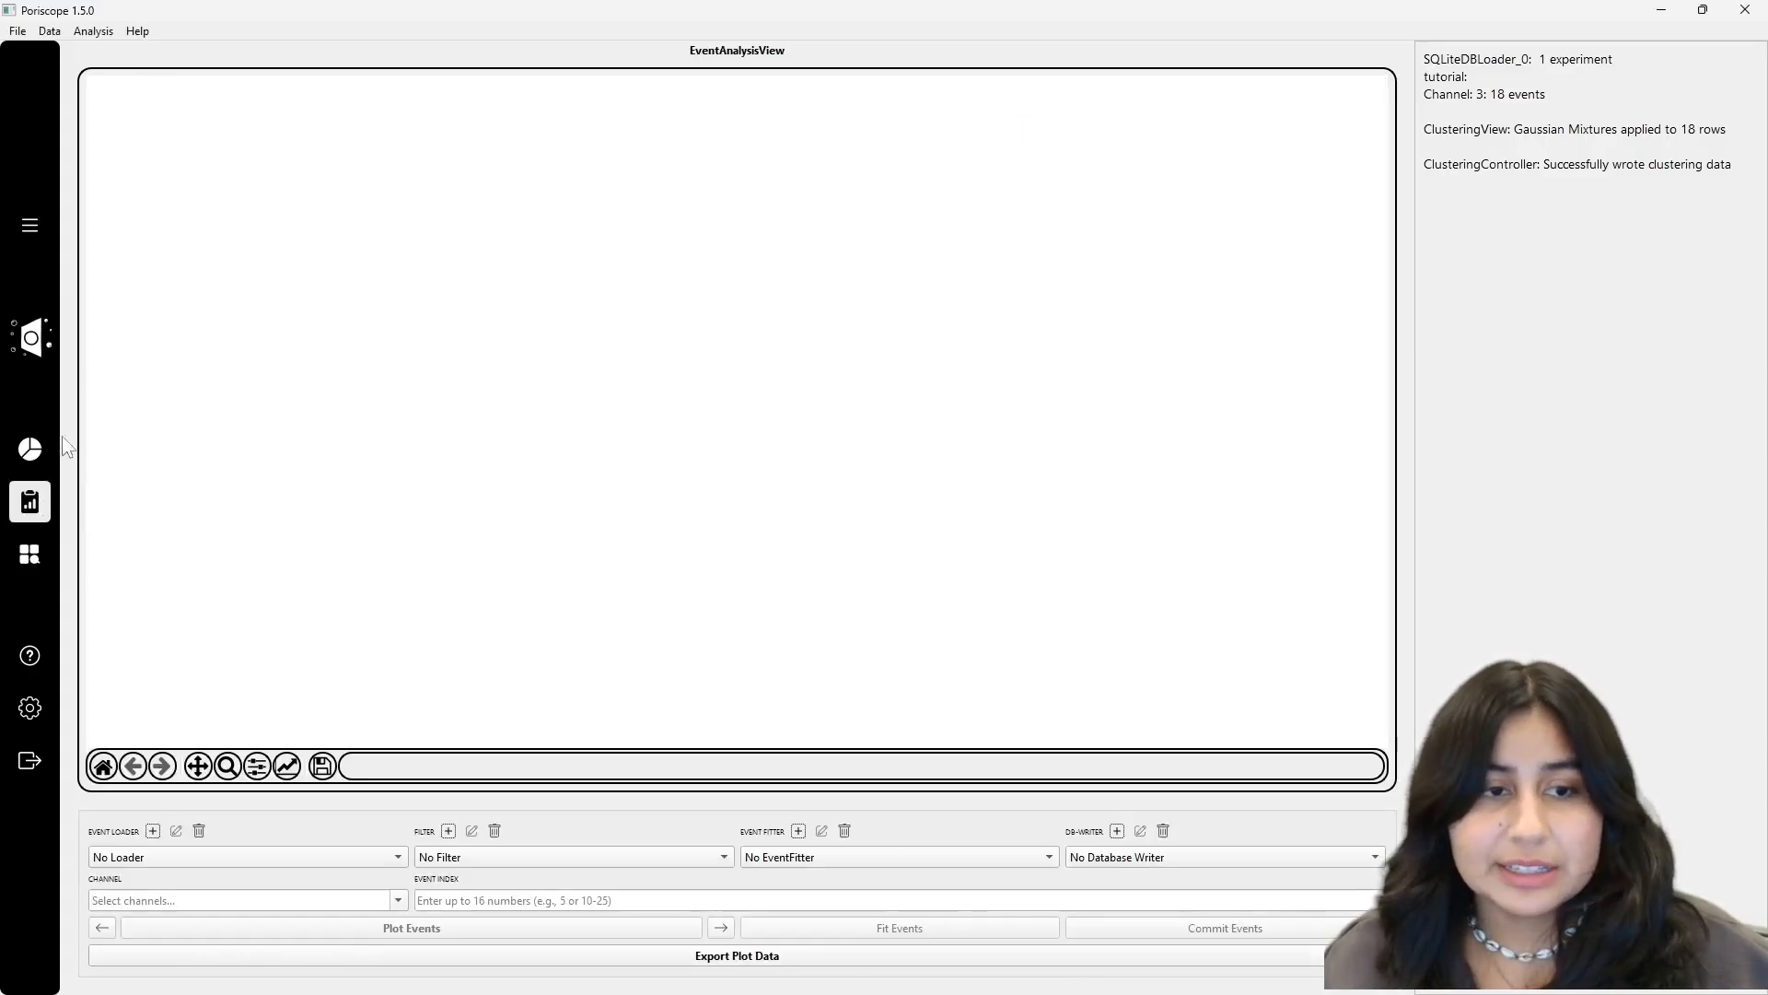
pyautogui.click(31, 449)
pyautogui.click(30, 554)
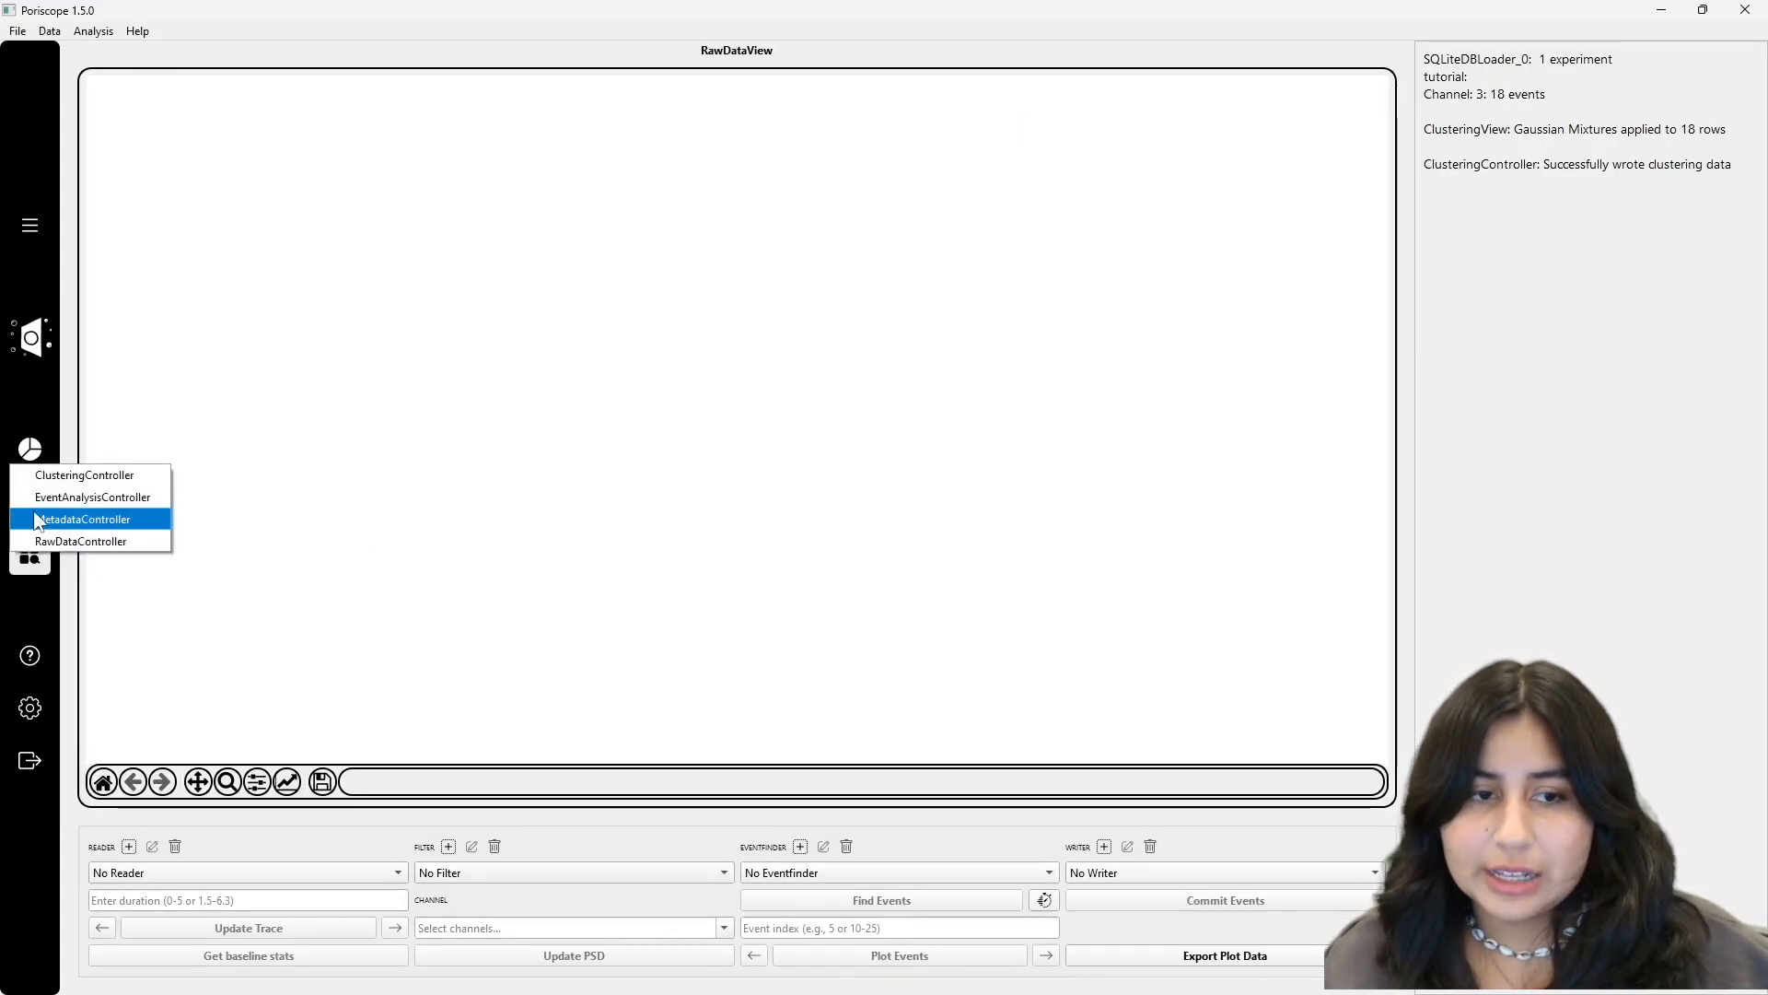
pyautogui.click(37, 516)
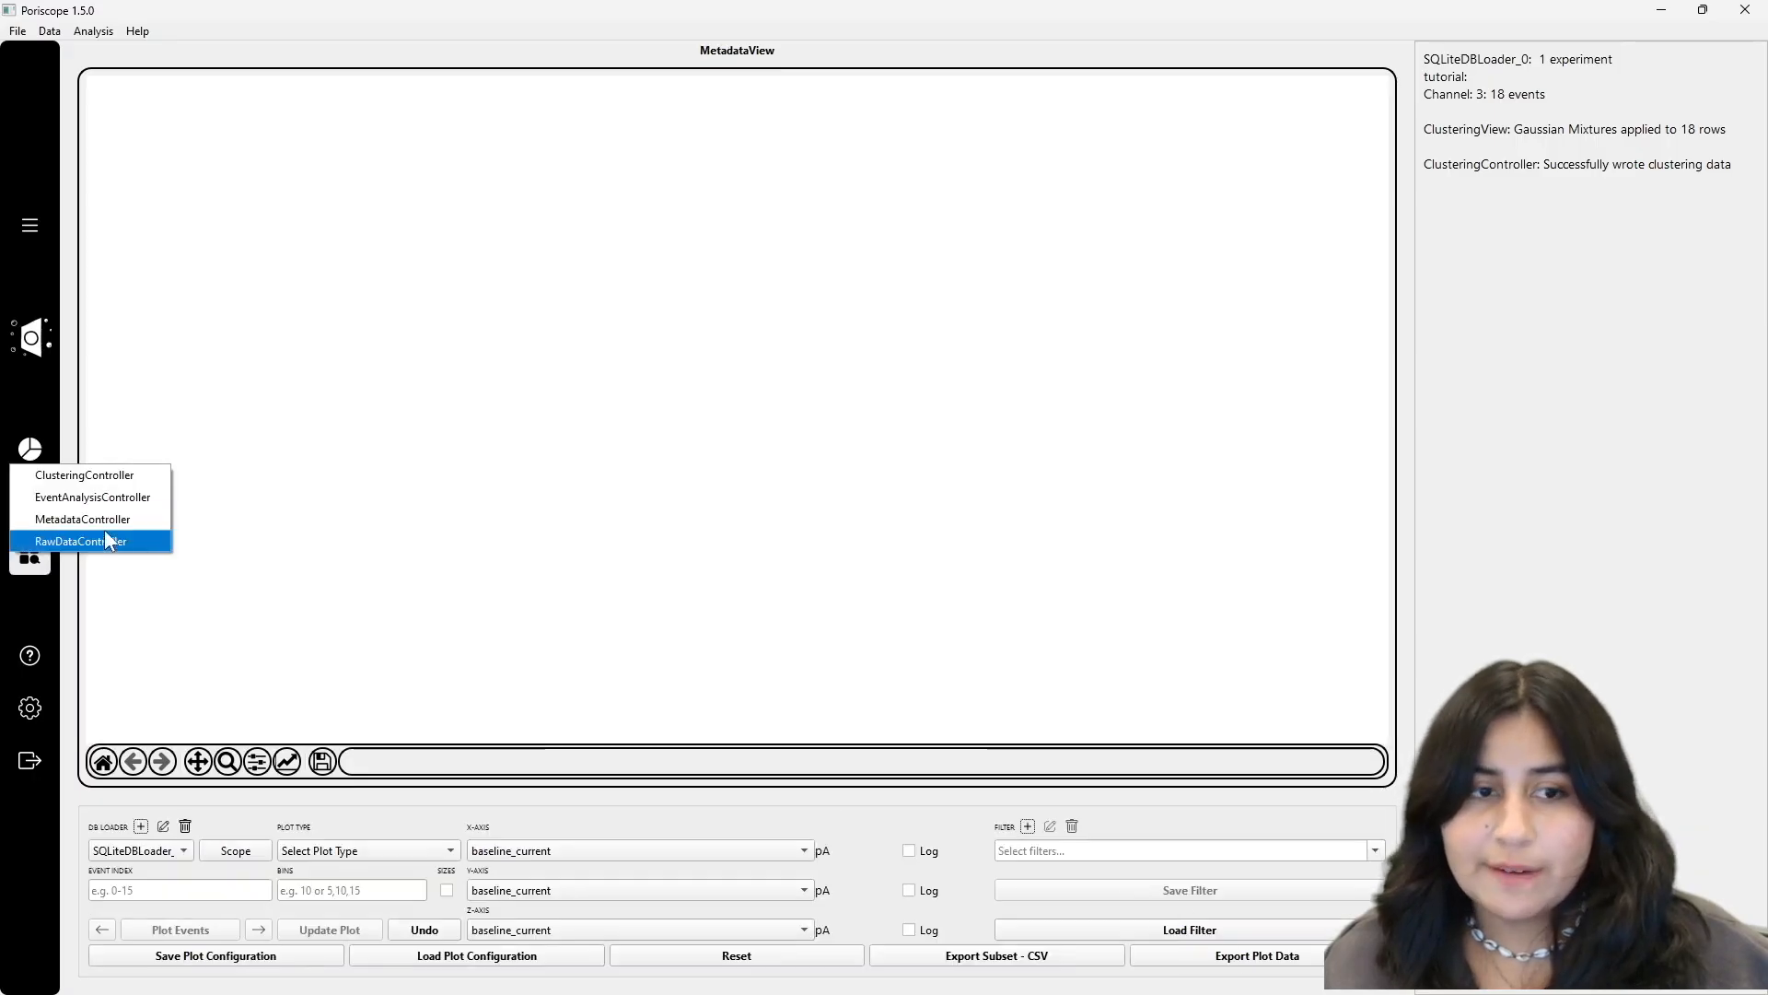
pyautogui.click(92, 475)
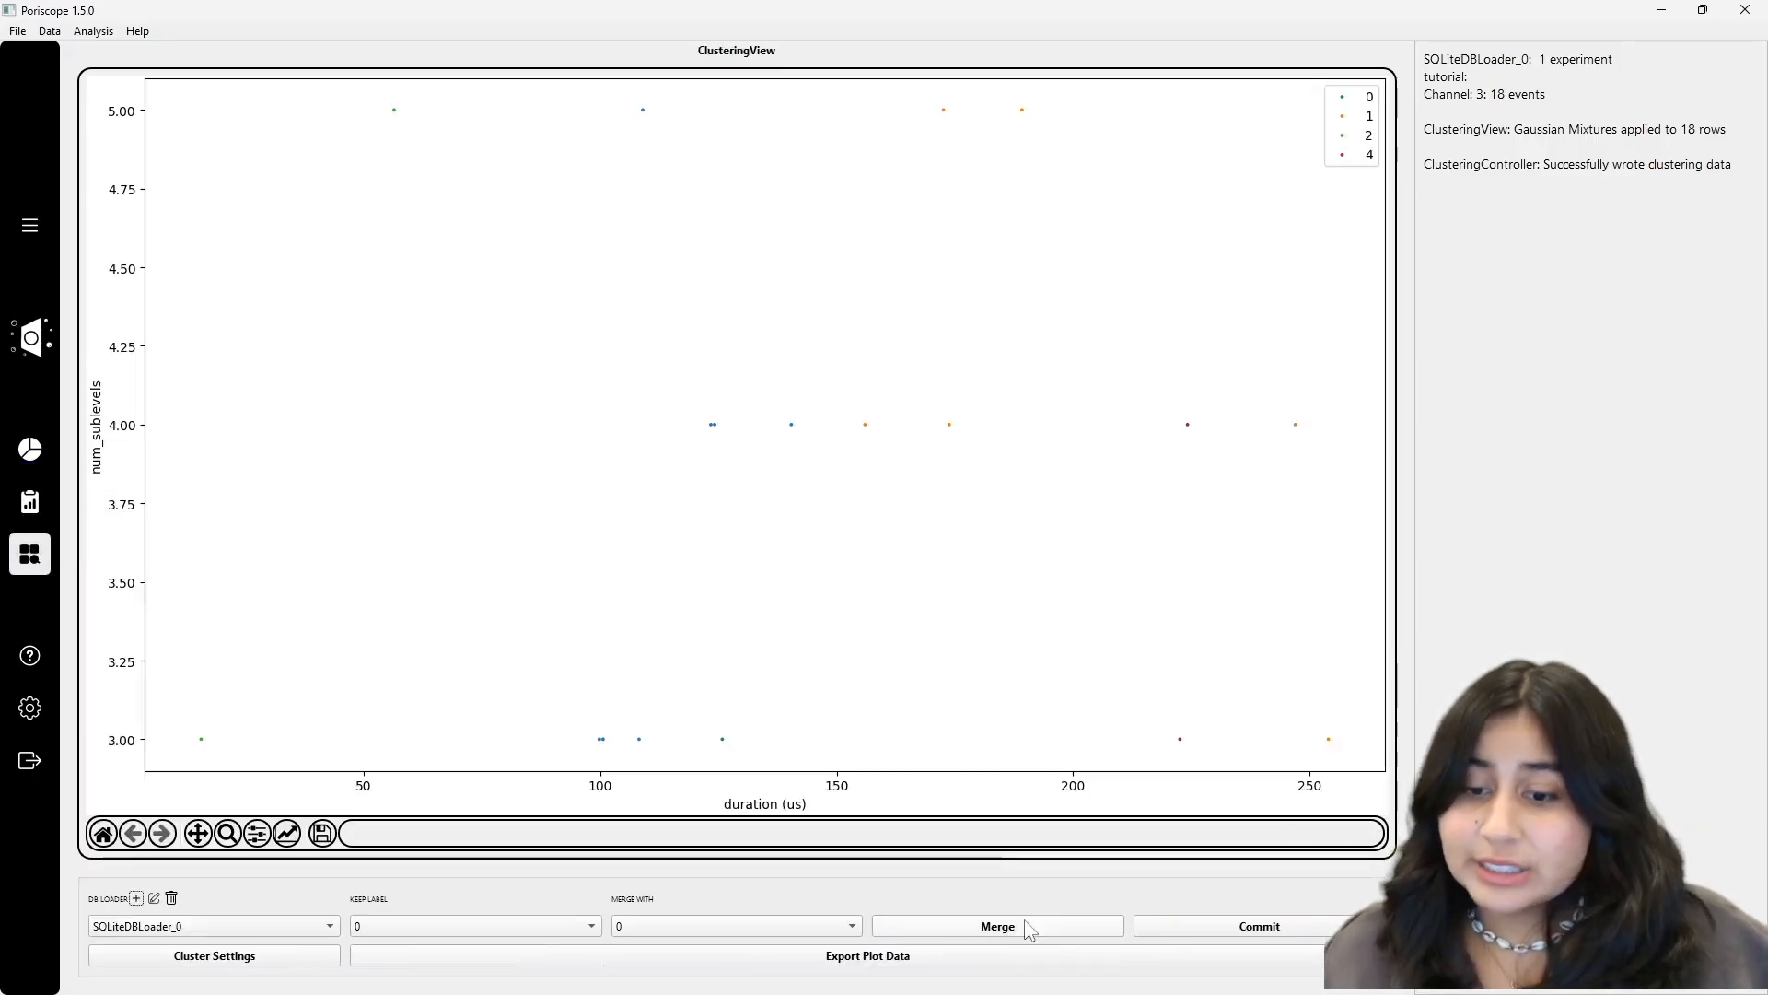
# Export the plot data as a CSV file named tutorial-clustering in the Tutorial folder on USB Drive (F:).
pyautogui.click(1029, 955)
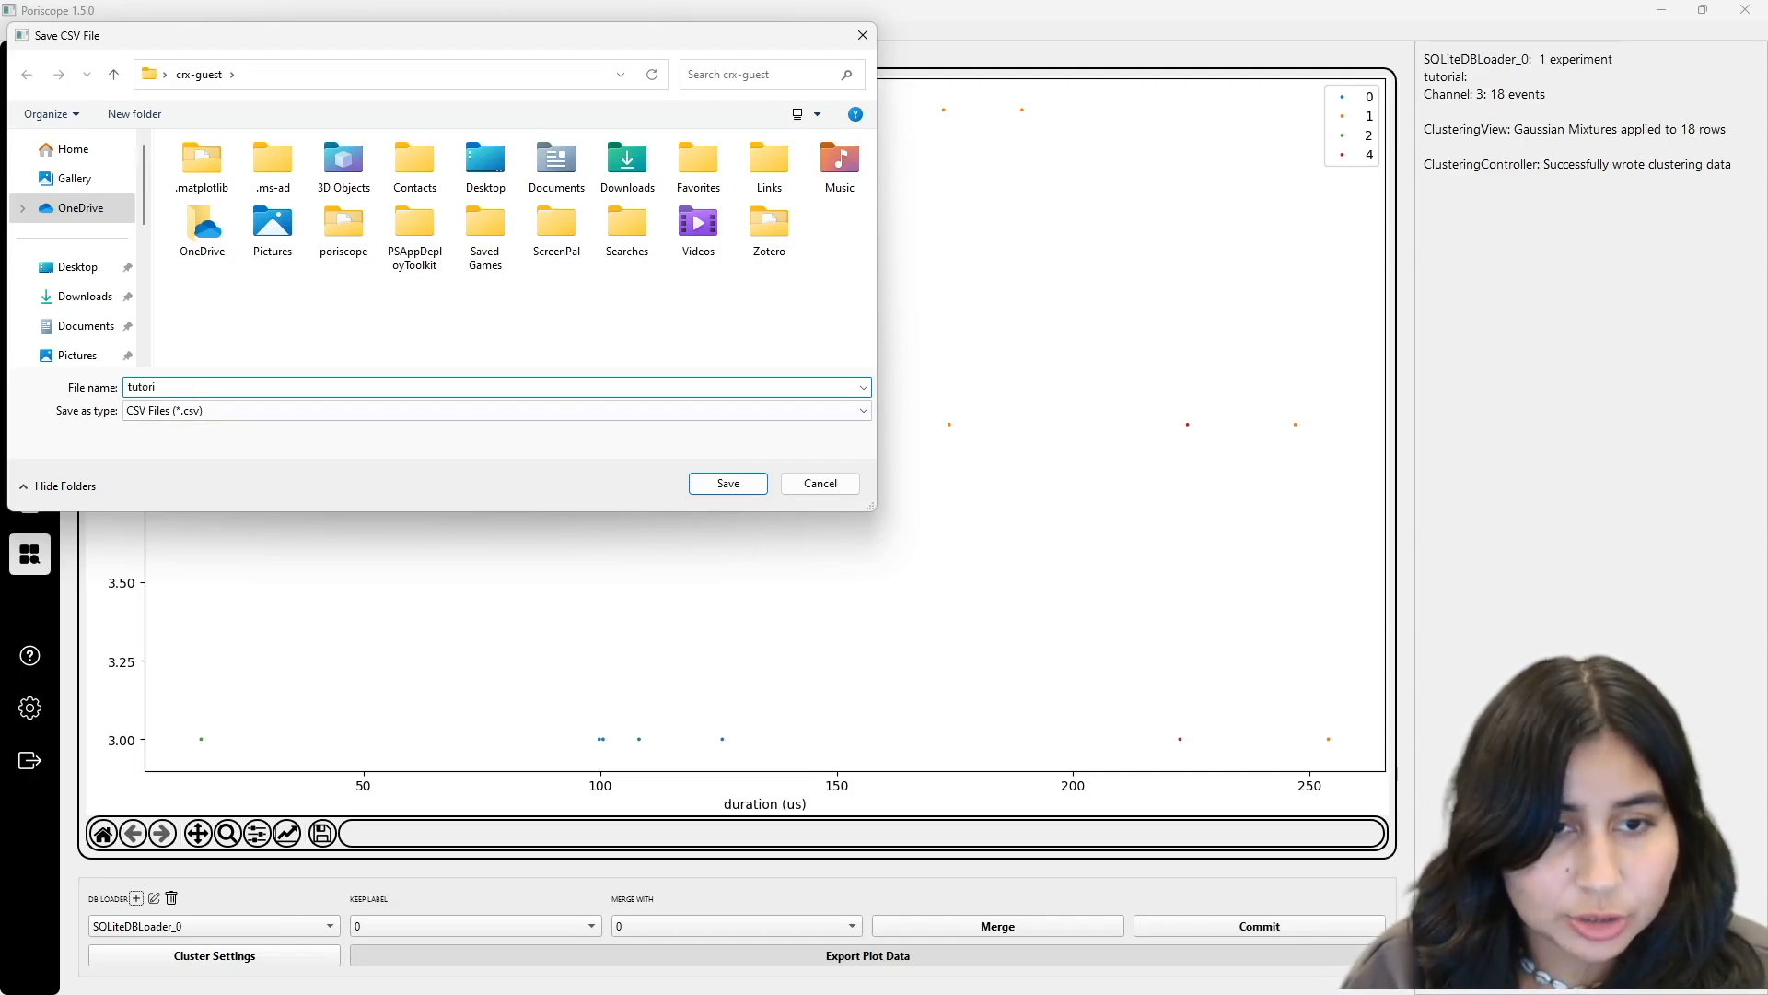
pyautogui.write('tutorial-c')
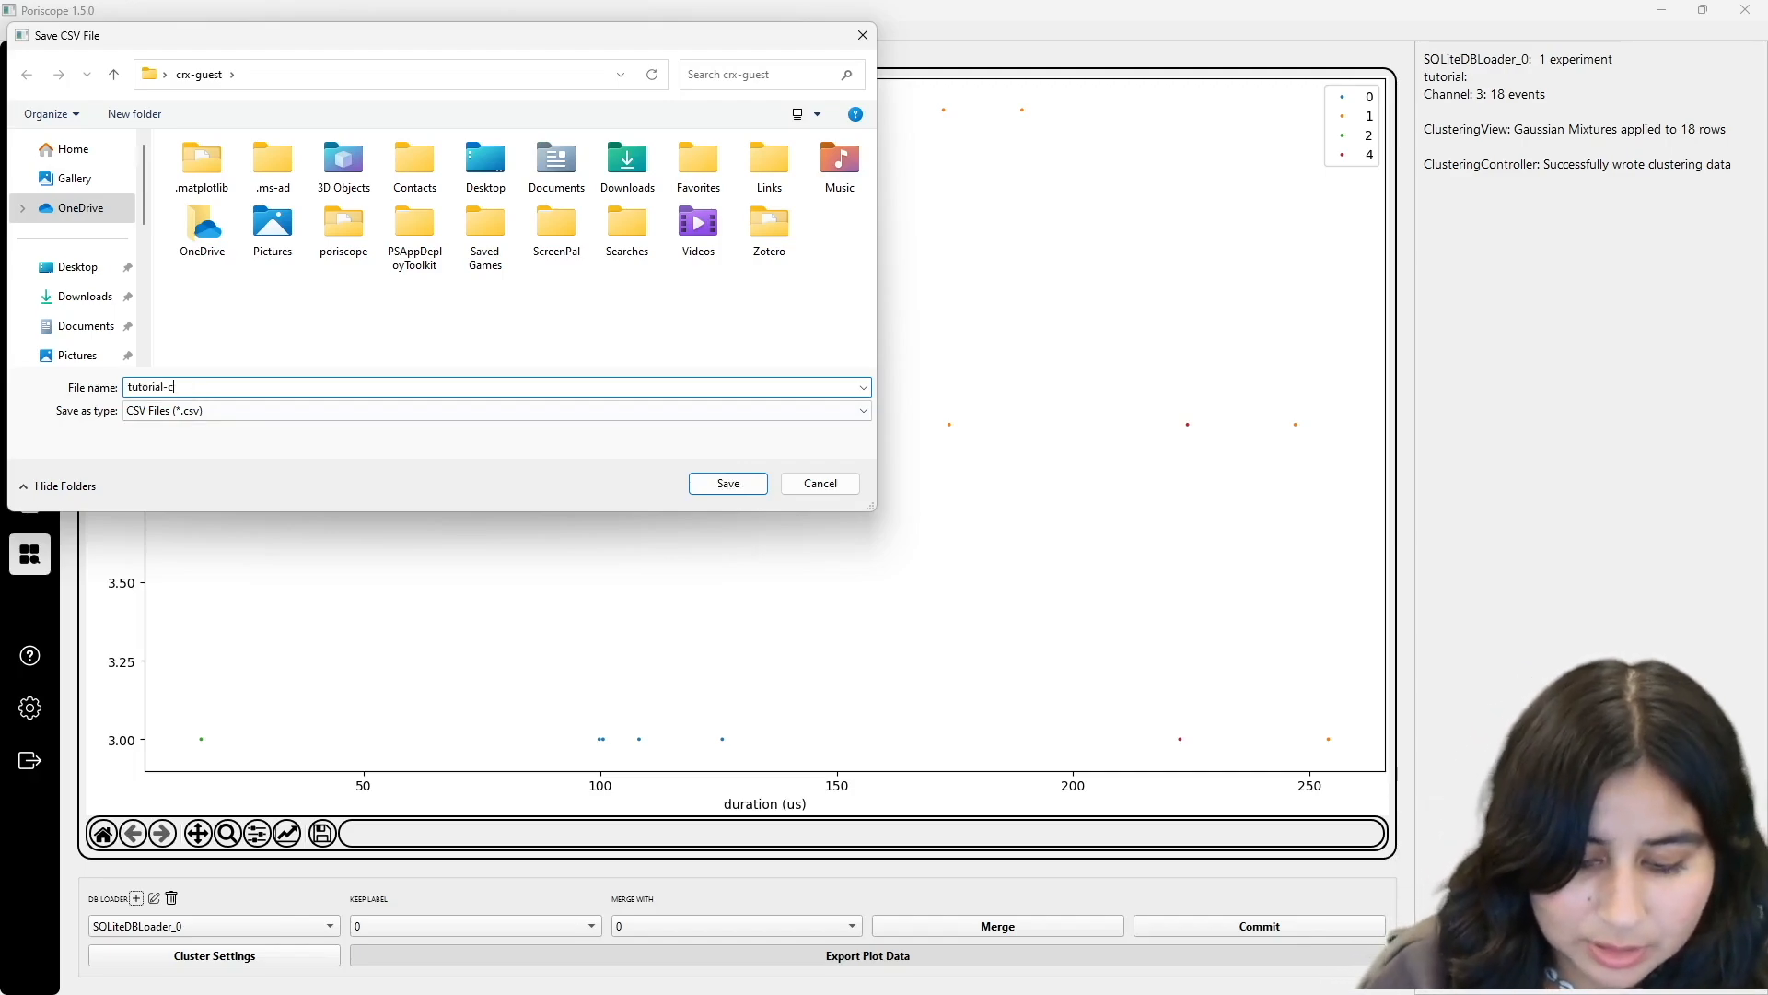
pyautogui.write('lustering')
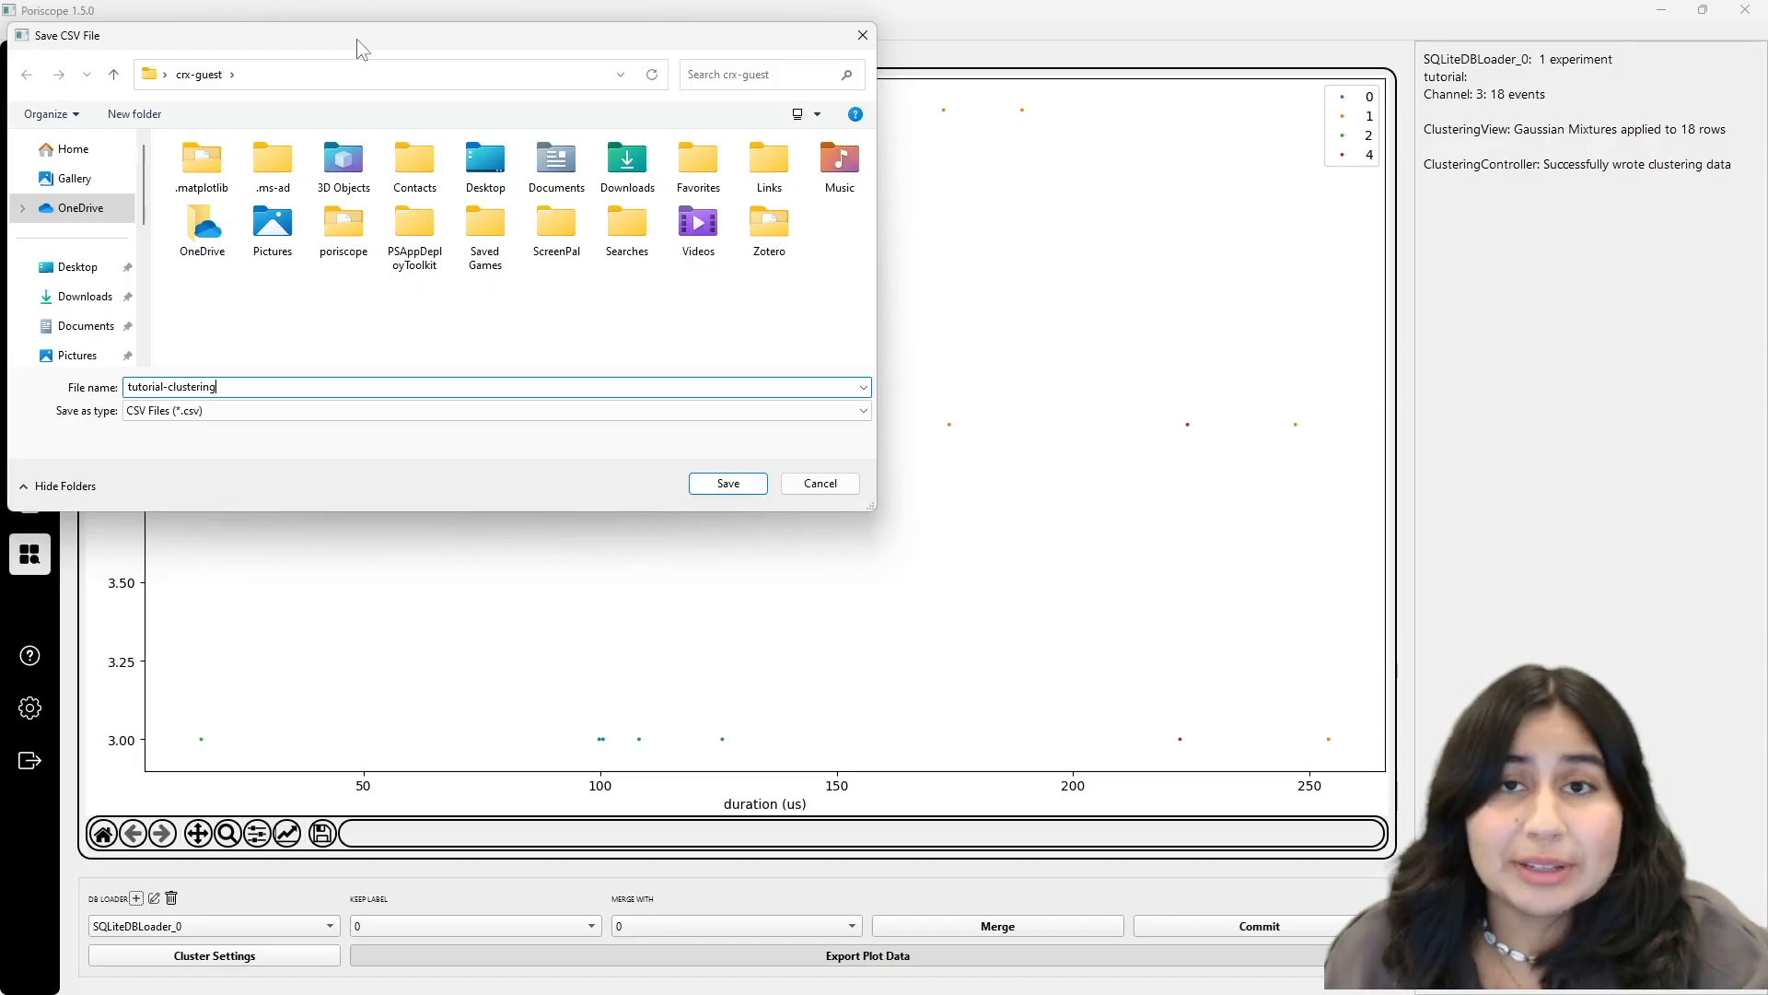
pyautogui.scroll(-2, 120, 239)
pyautogui.scroll(-2, 119, 239)
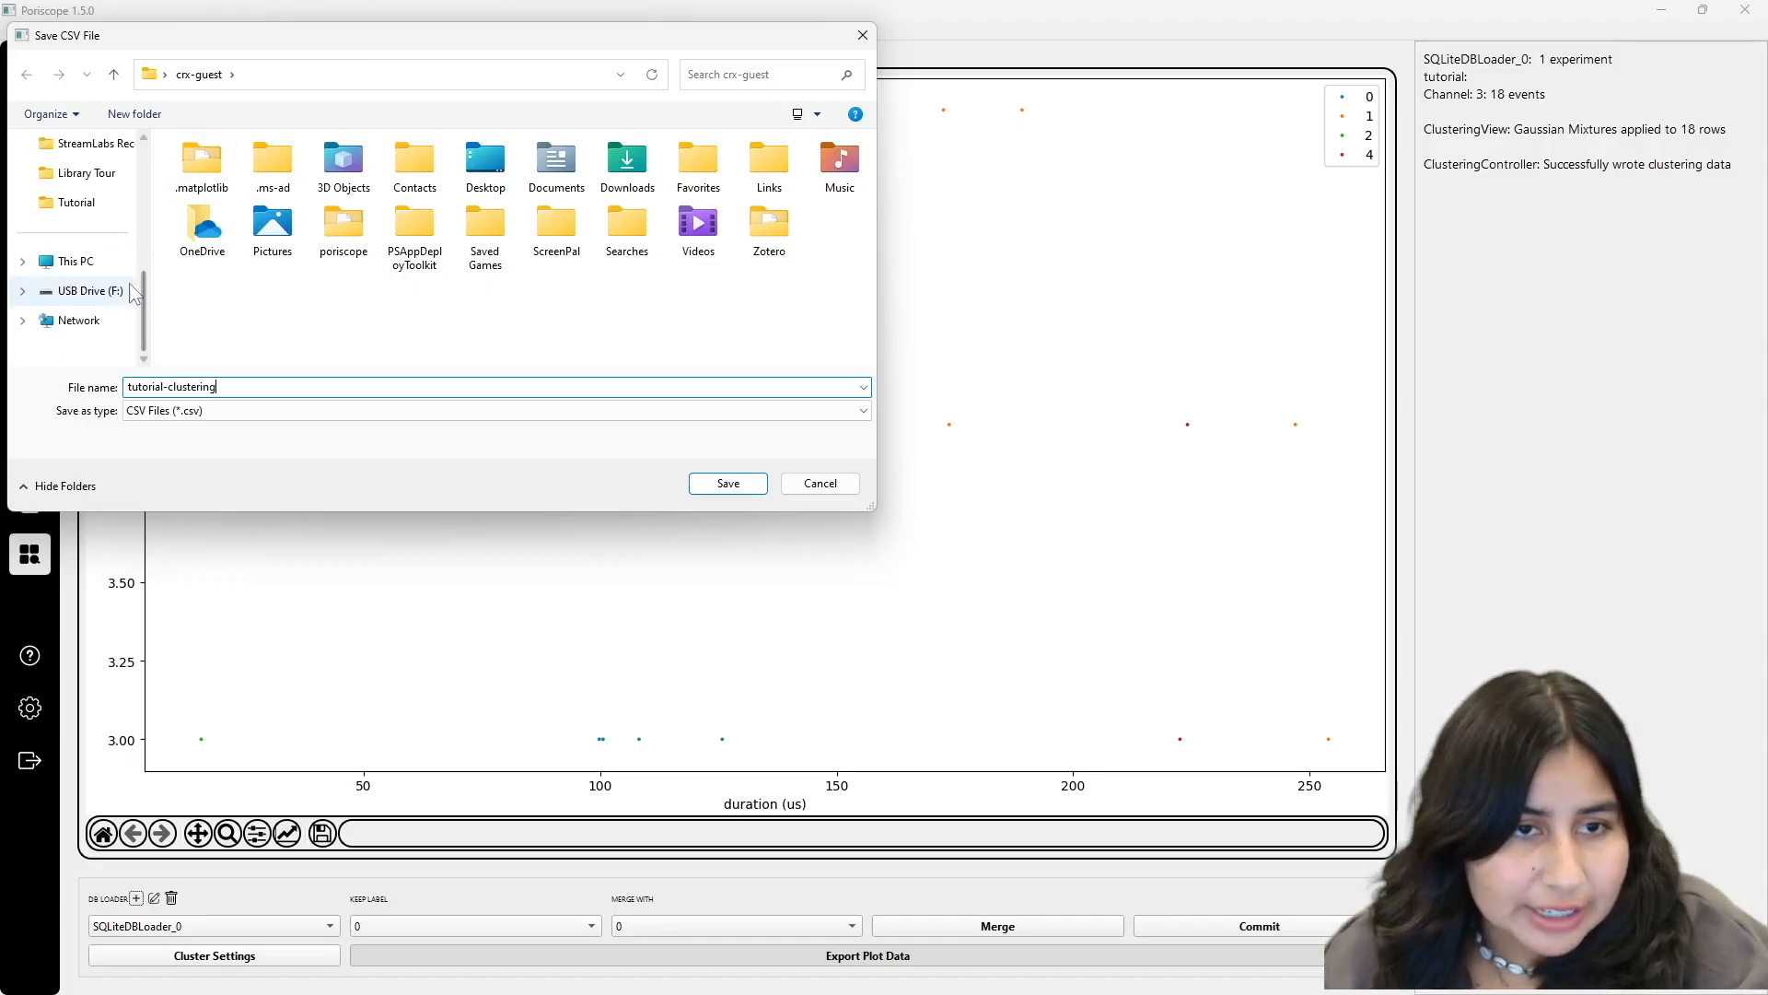
pyautogui.click(85, 319)
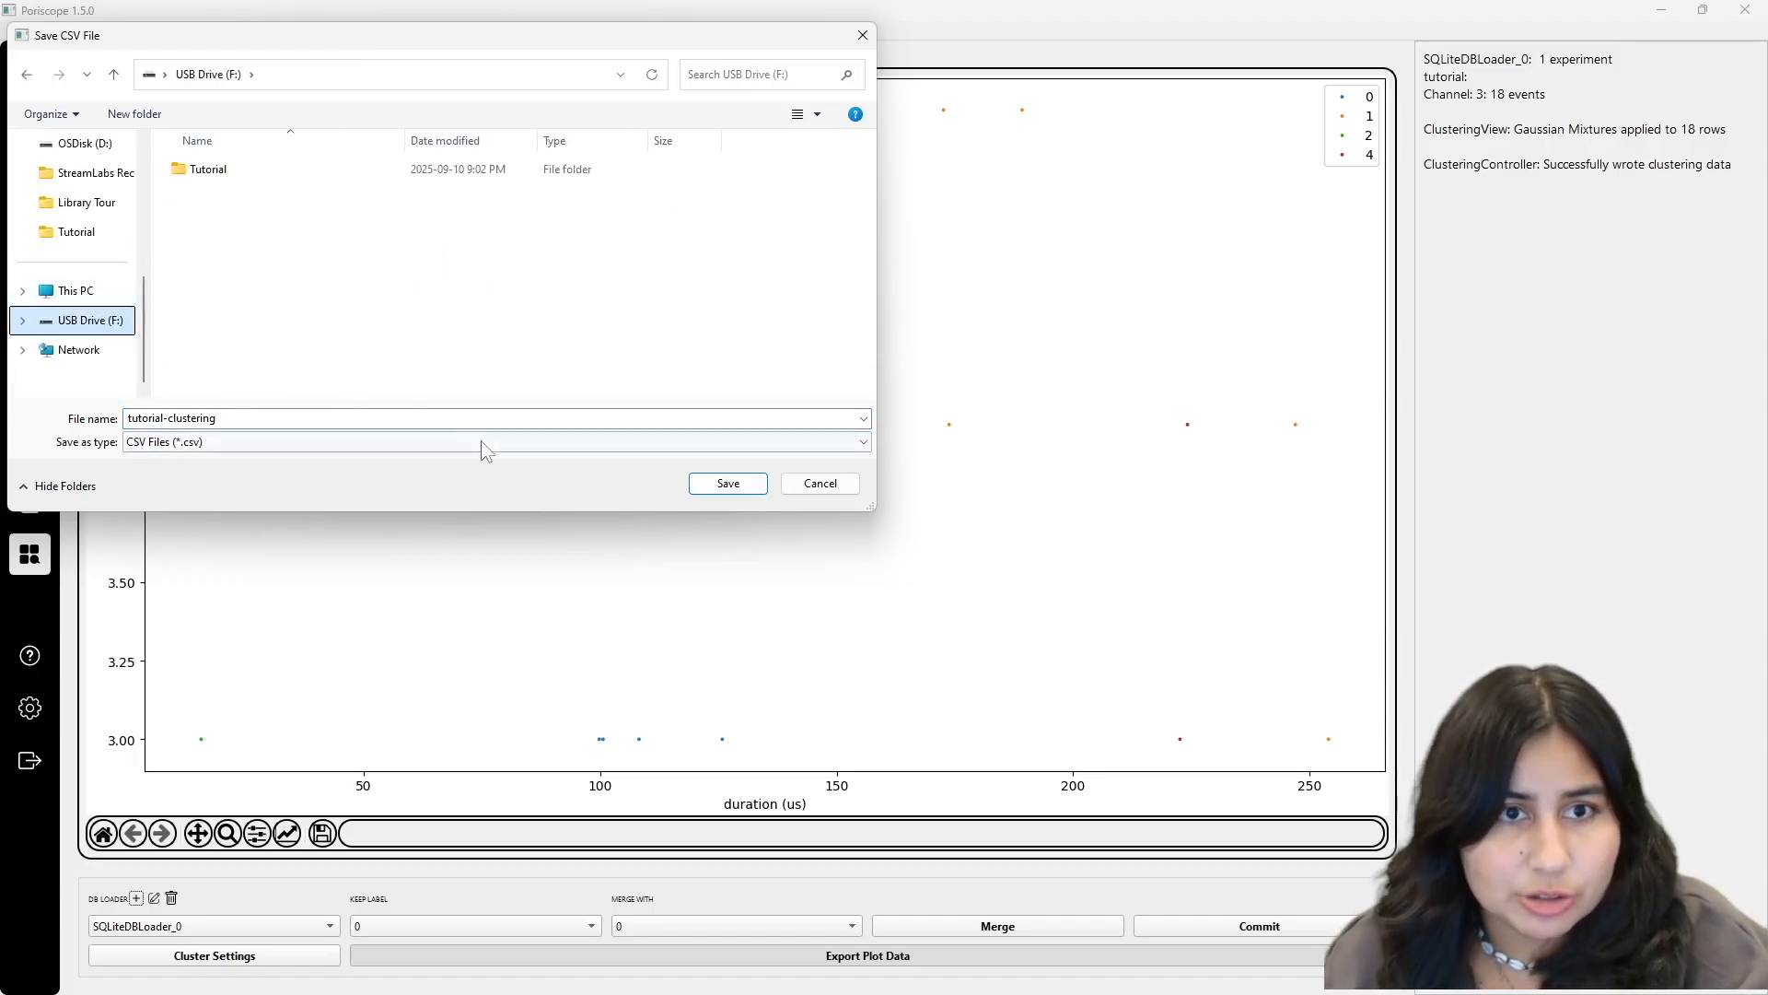
pyautogui.doubleClick(312, 169)
pyautogui.click(718, 488)
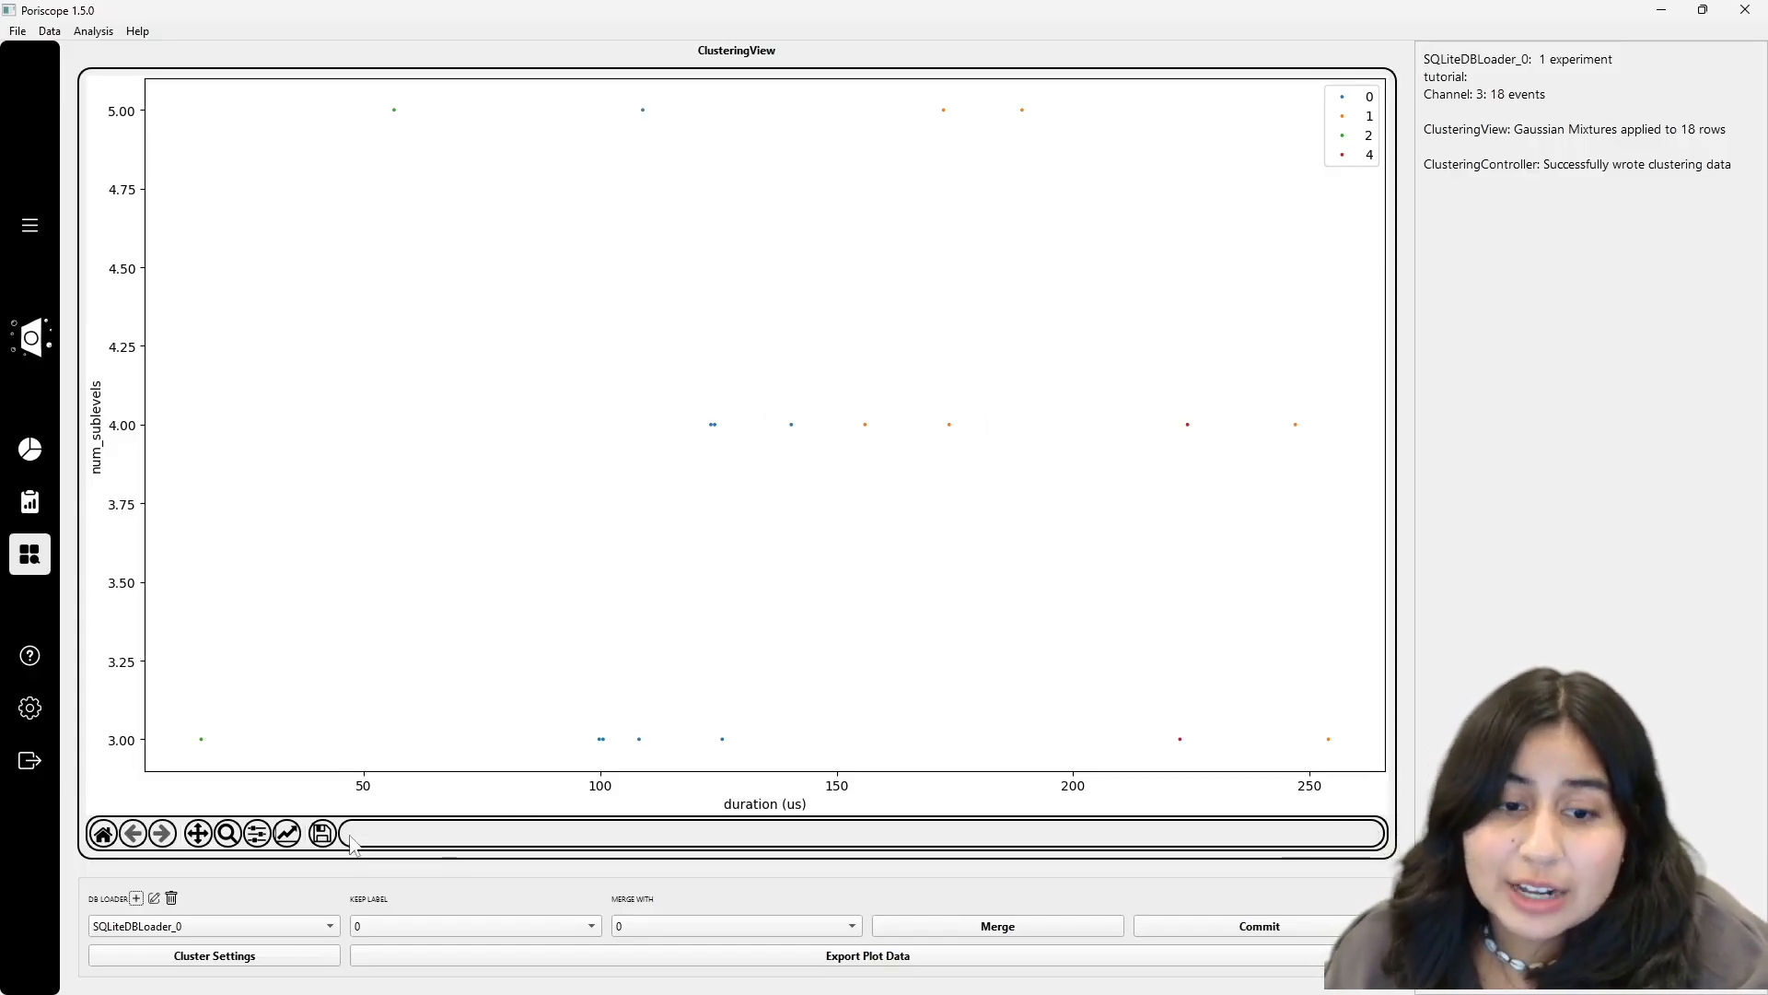
# Save the cluster plot as a PNG image named tutorial in the Tutorial folder on USB Drive (F:).
pyautogui.click(322, 833)
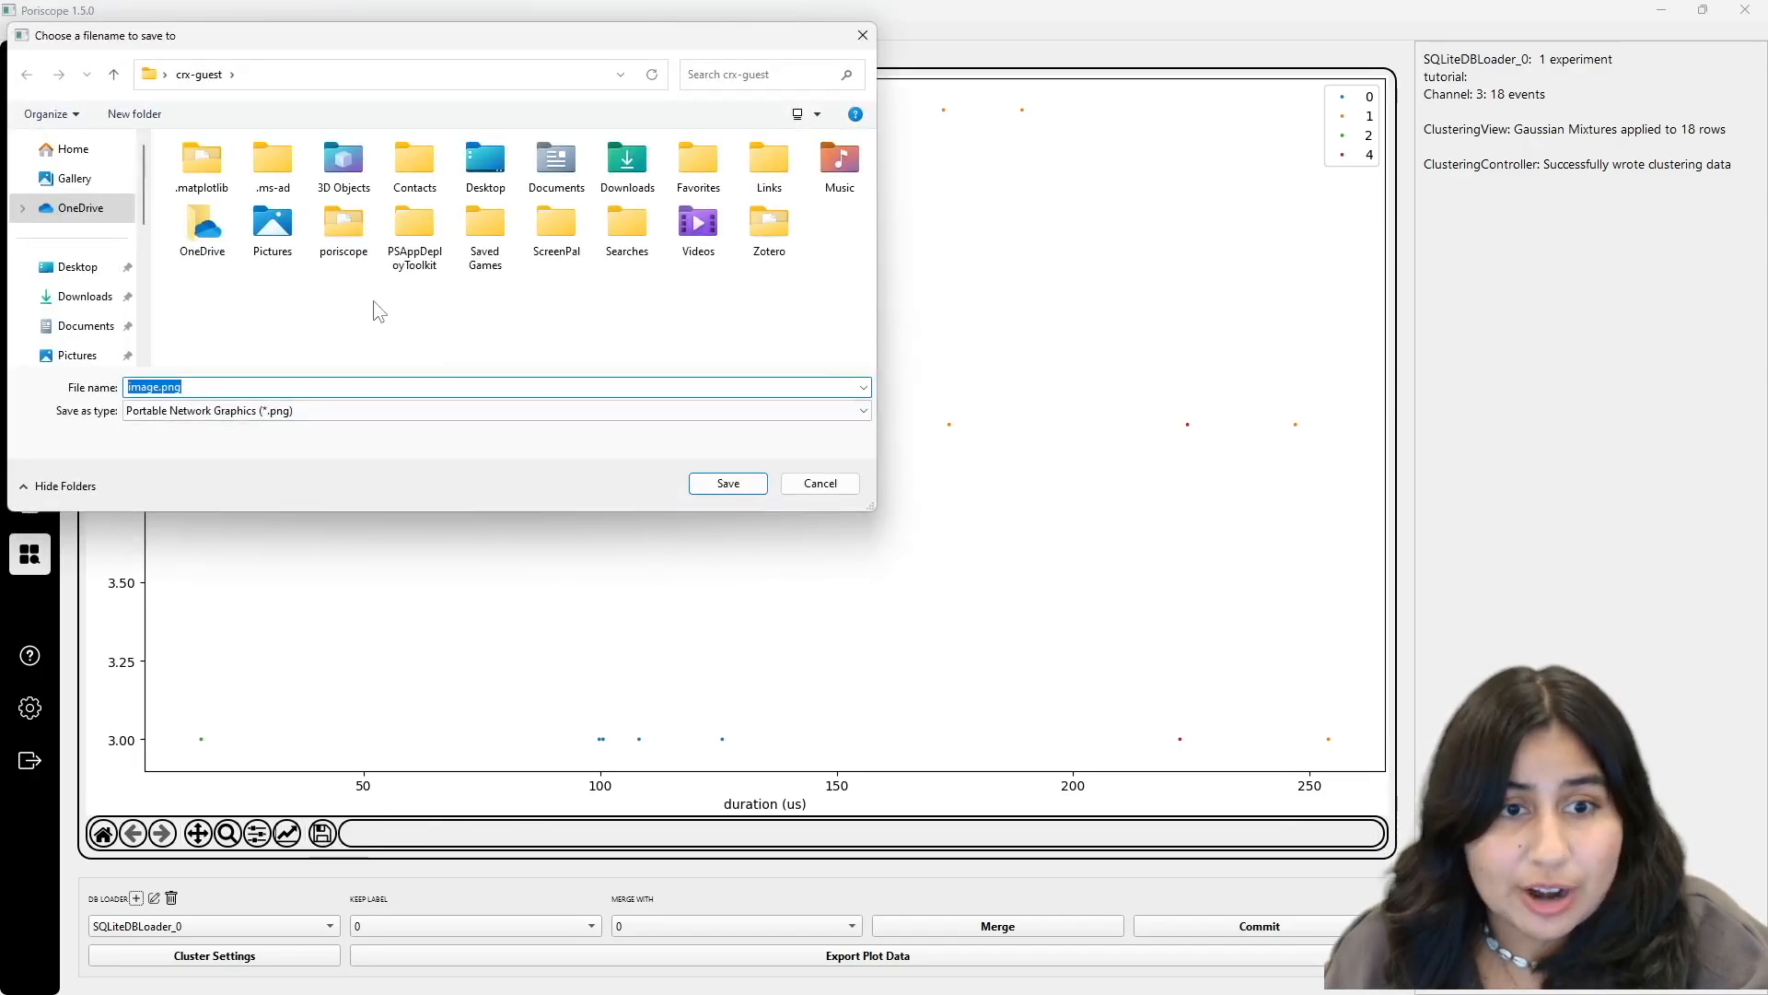
pyautogui.scroll(-2, 55, 295)
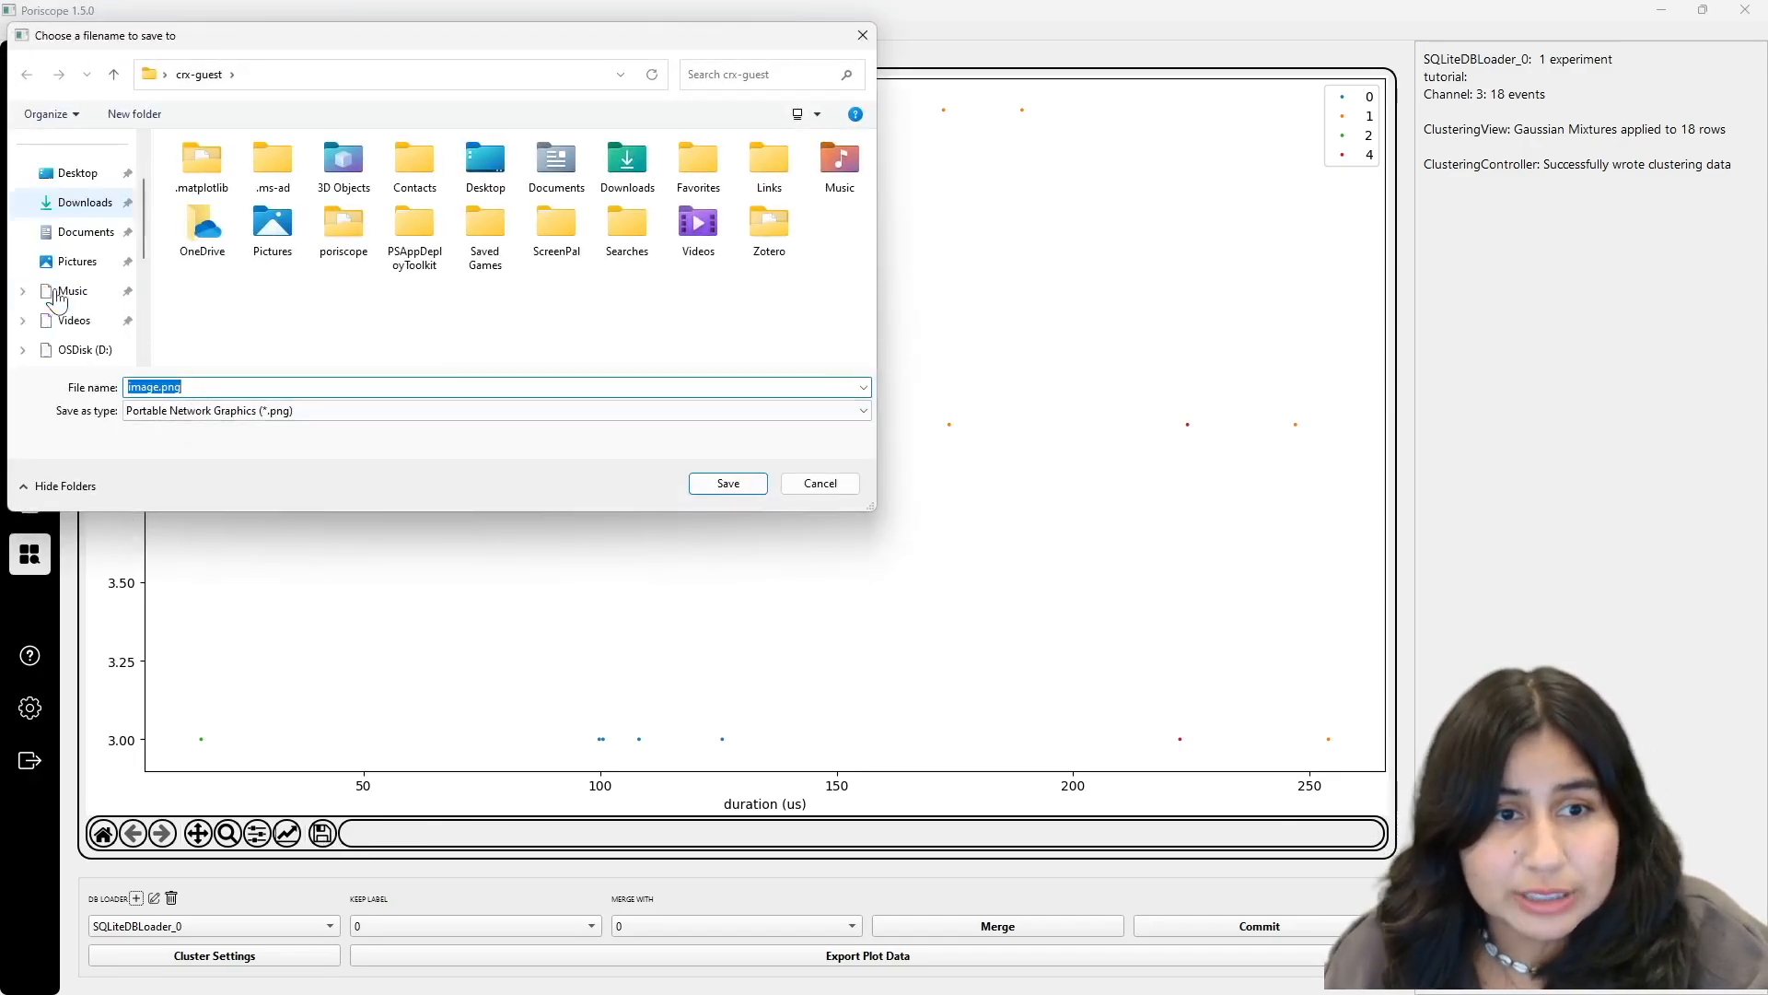
pyautogui.click(80, 205)
pyautogui.scroll(-3, 87, 304)
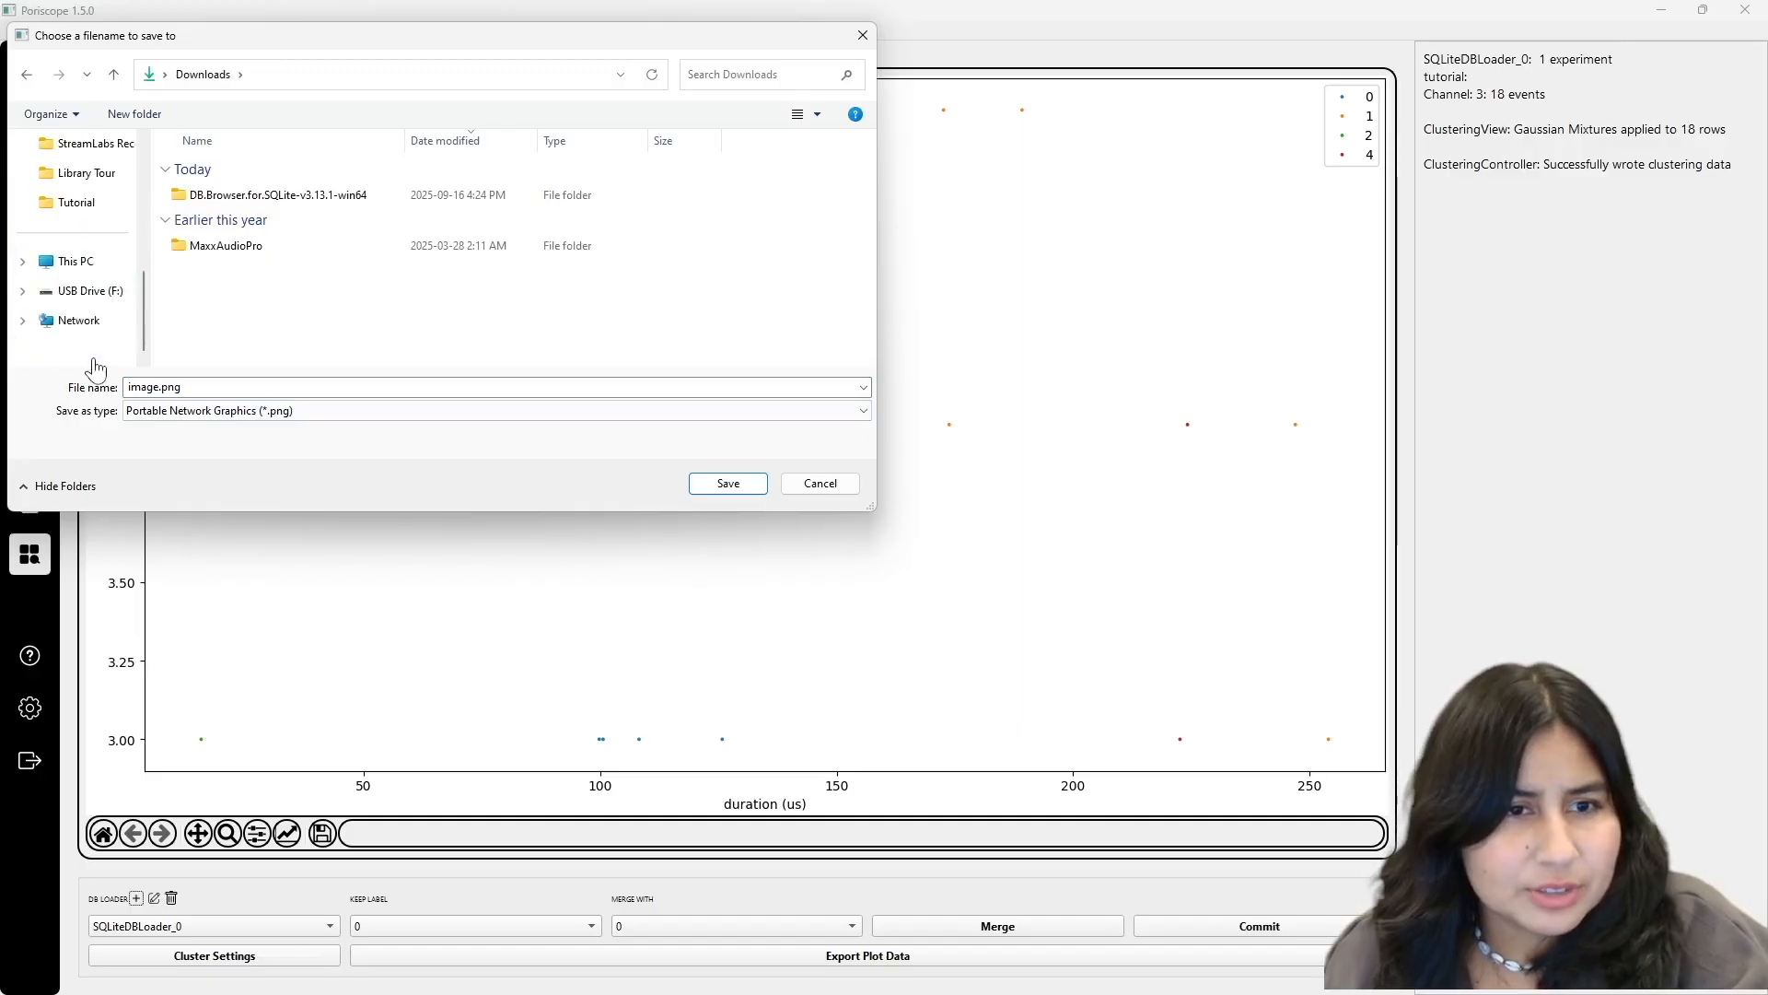
pyautogui.click(82, 291)
pyautogui.click(141, 387)
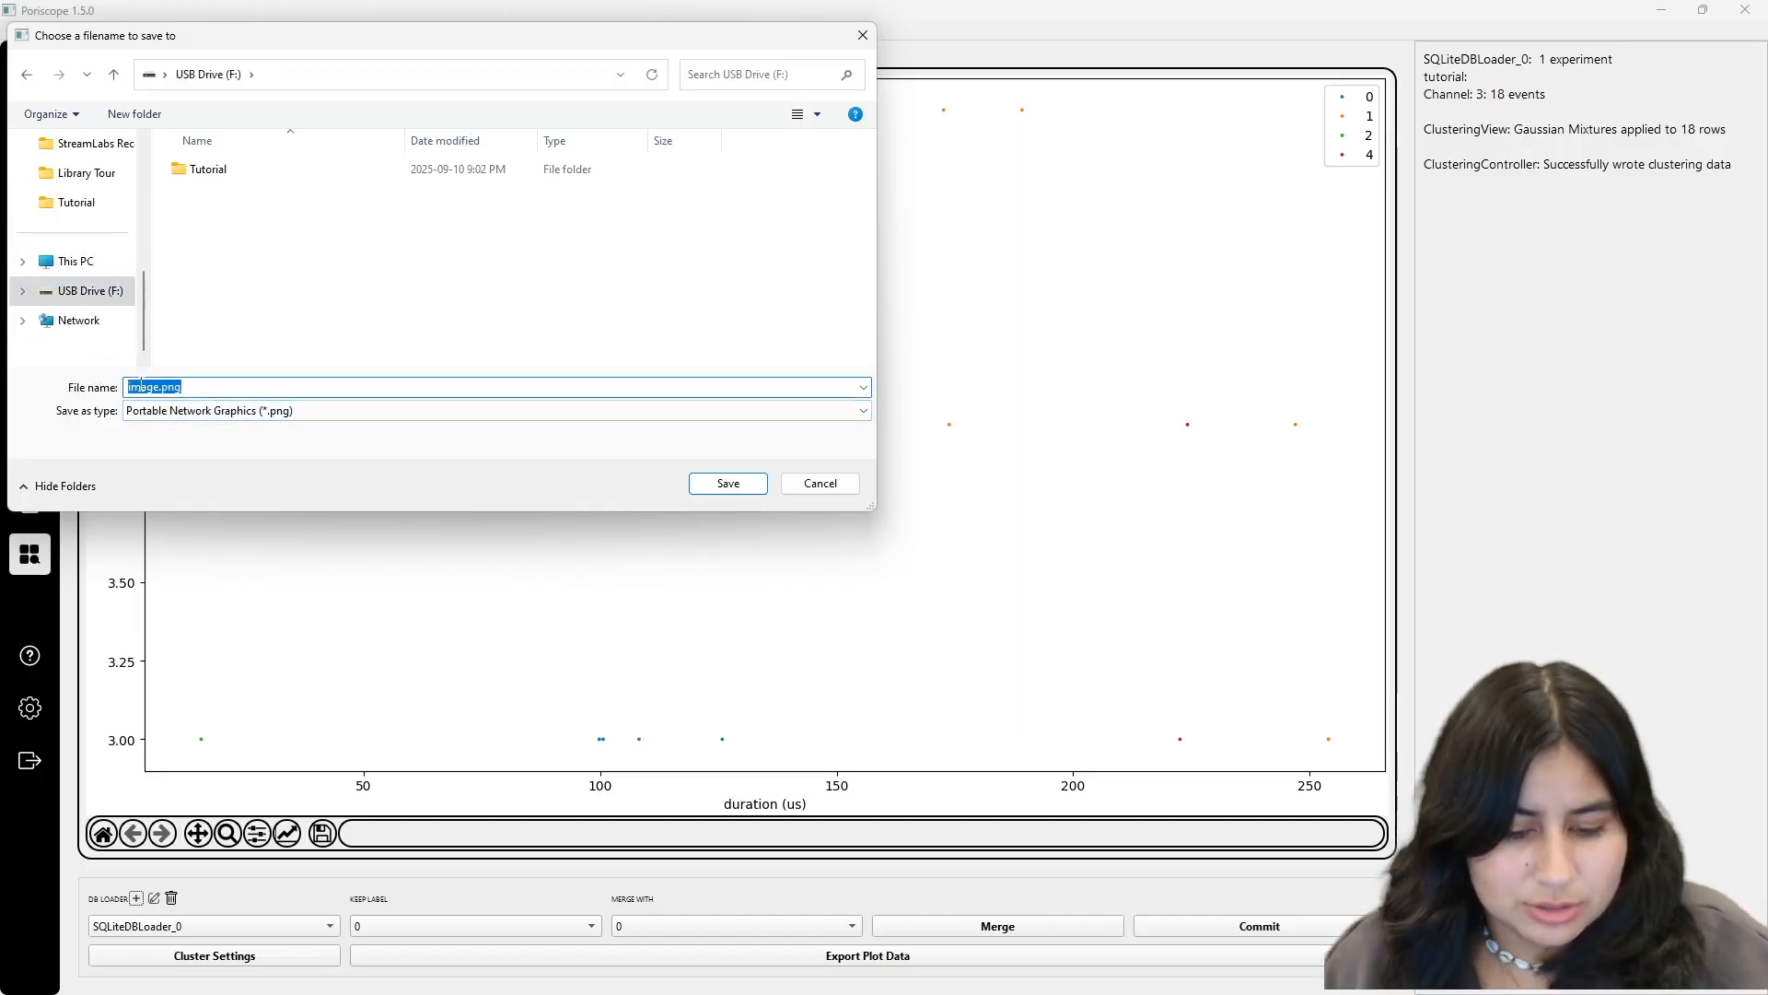
pyautogui.write('tutorial')
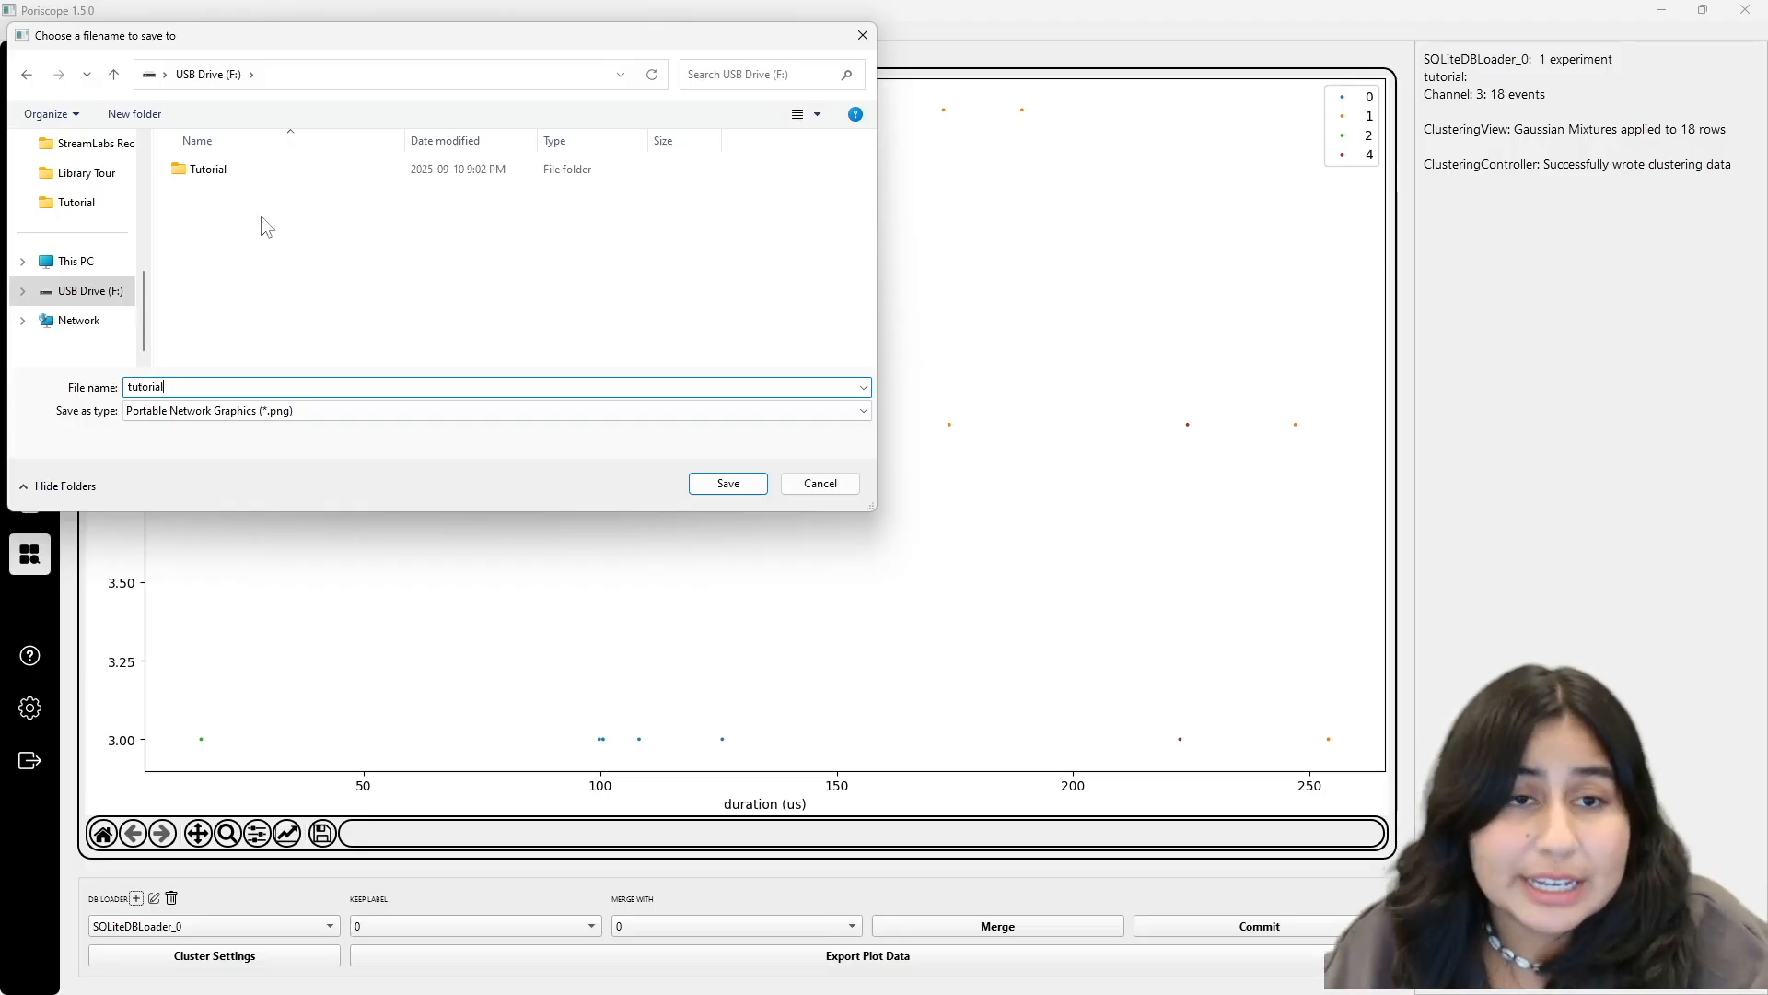
pyautogui.doubleClick(277, 169)
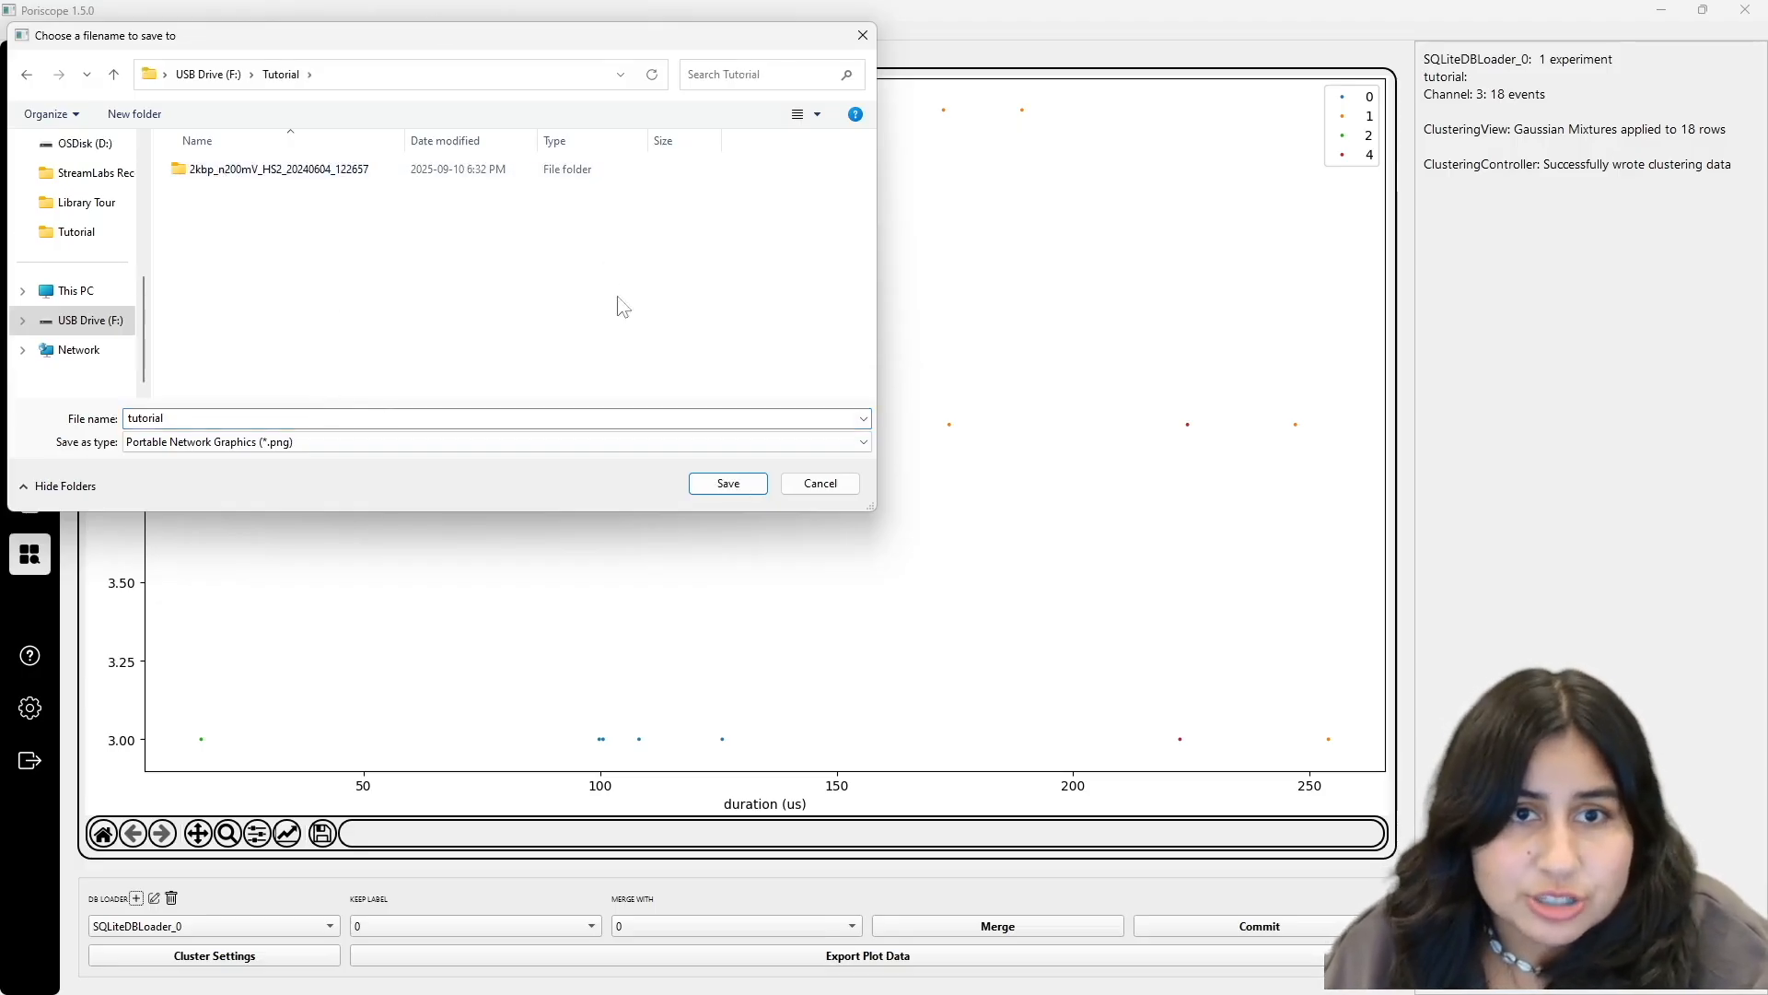
pyautogui.click(728, 484)
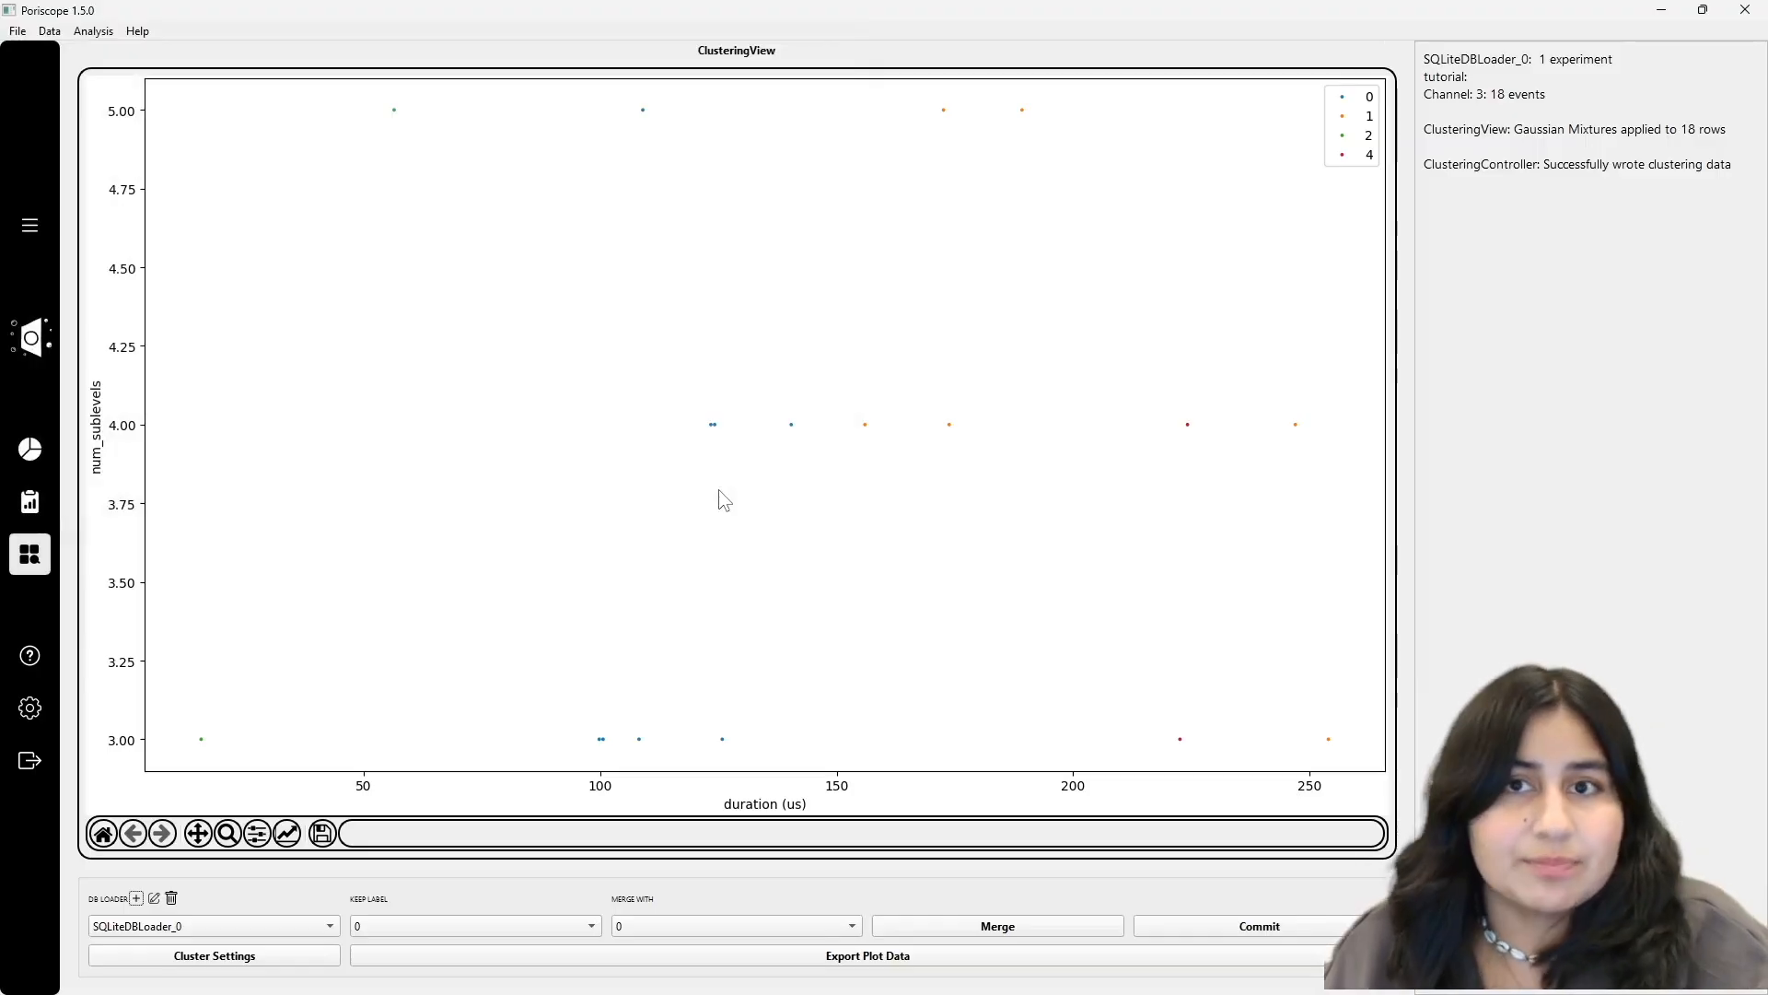